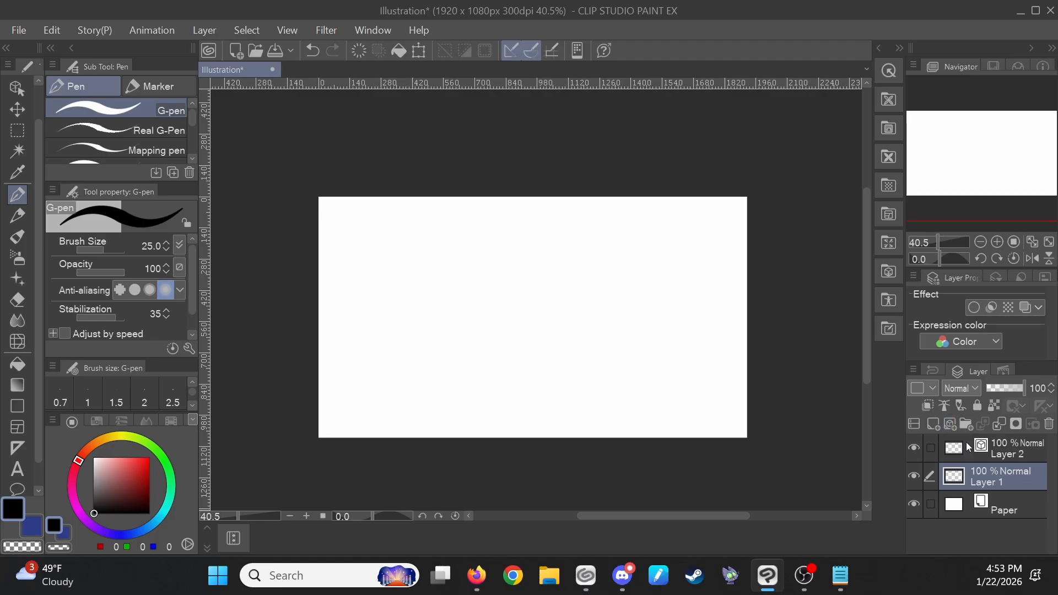
- Select Layer 2 and draw a long curved N-shaped line with the G-pen
left_click(1022, 450)
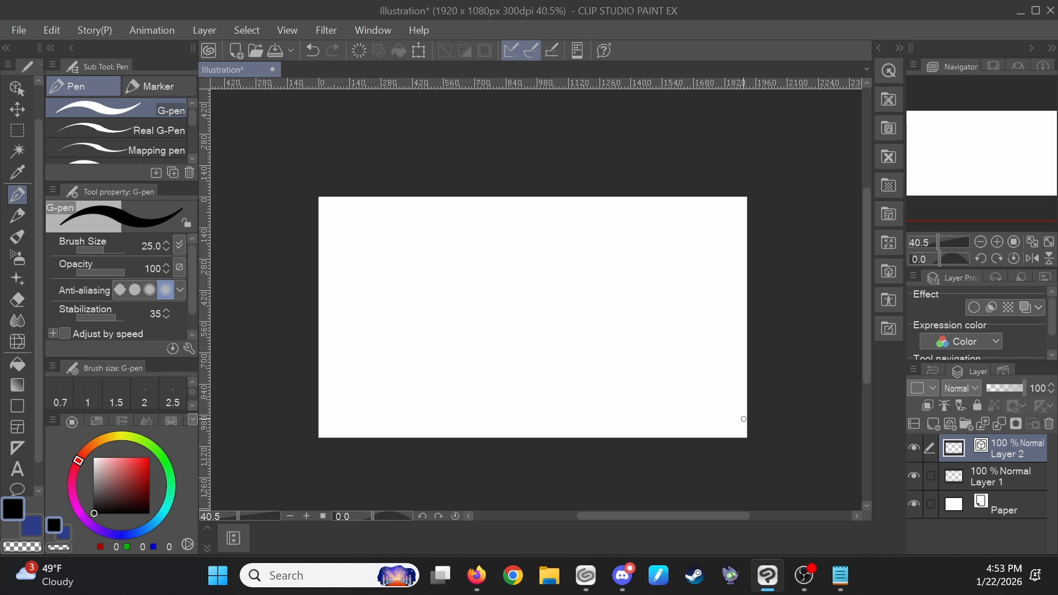
key("p")
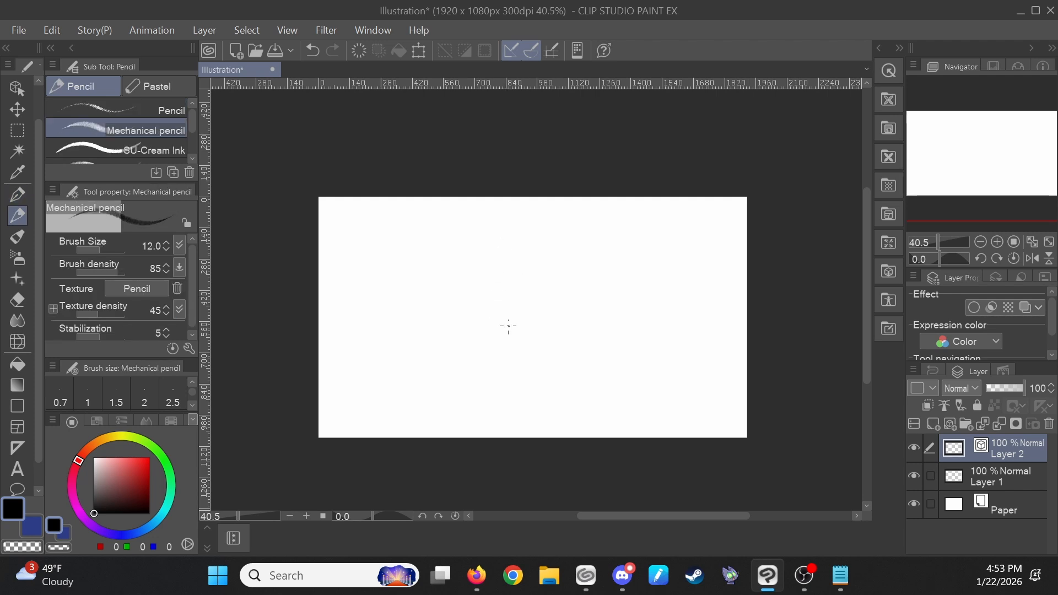
key("p")
scroll(508, 325, "up", 2)
mouse_move(460, 391)
left_mouse_down()
mouse_move(439, 231)
mouse_move(661, 221)
mouse_move(578, 244)
left_mouse_up()
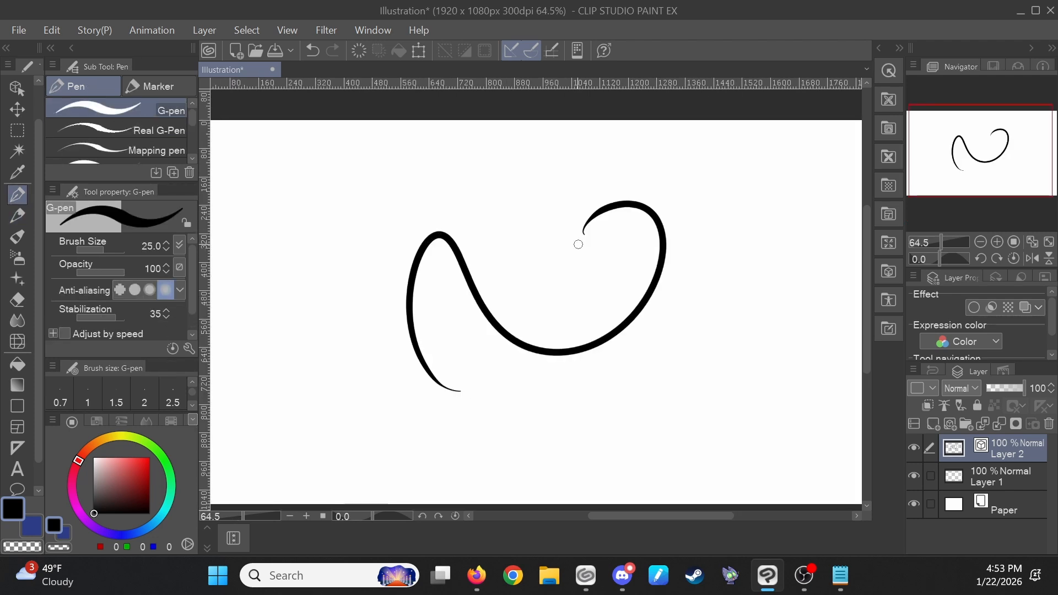
- Select the curve and drag a point near its lower right to add a bump
left_click(611, 341, "ctrl")
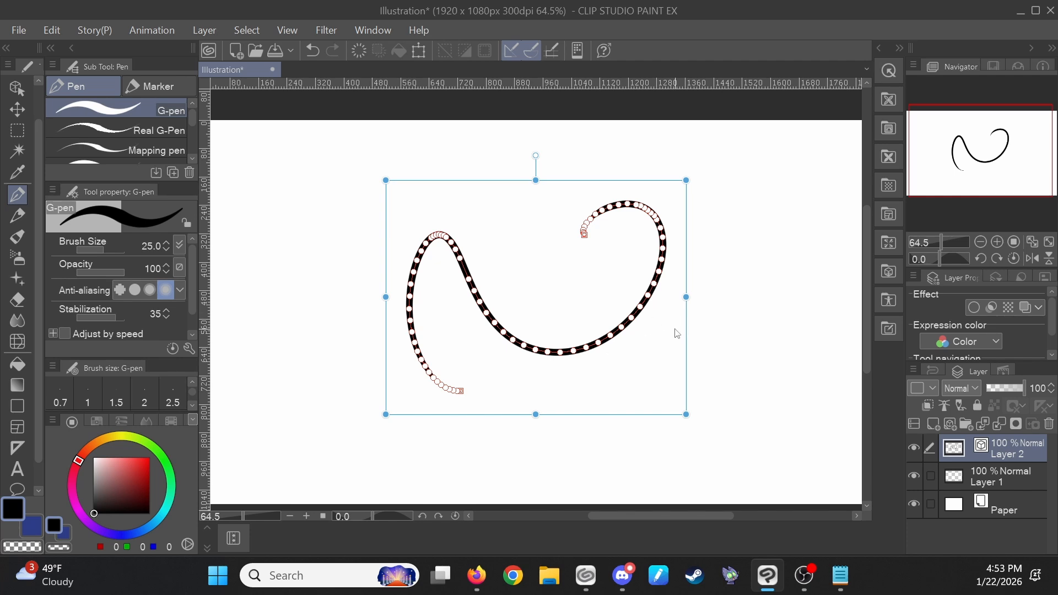
mouse_move(605, 344)
left_mouse_down()
mouse_move(613, 382)
mouse_move(590, 300)
mouse_move(569, 300)
mouse_move(586, 347)
mouse_move(604, 357)
mouse_move(545, 364)
mouse_move(590, 379)
mouse_move(611, 357)
left_mouse_up()
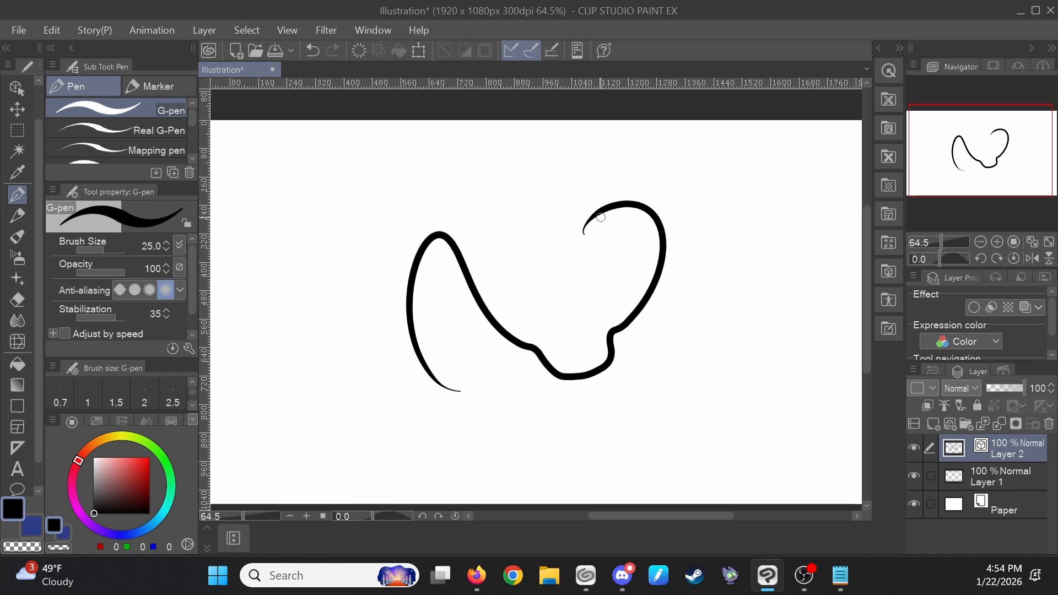
- Draw a wavy vertical S-shaped line to the left of the first curve
scroll(600, 217, "down", 1)
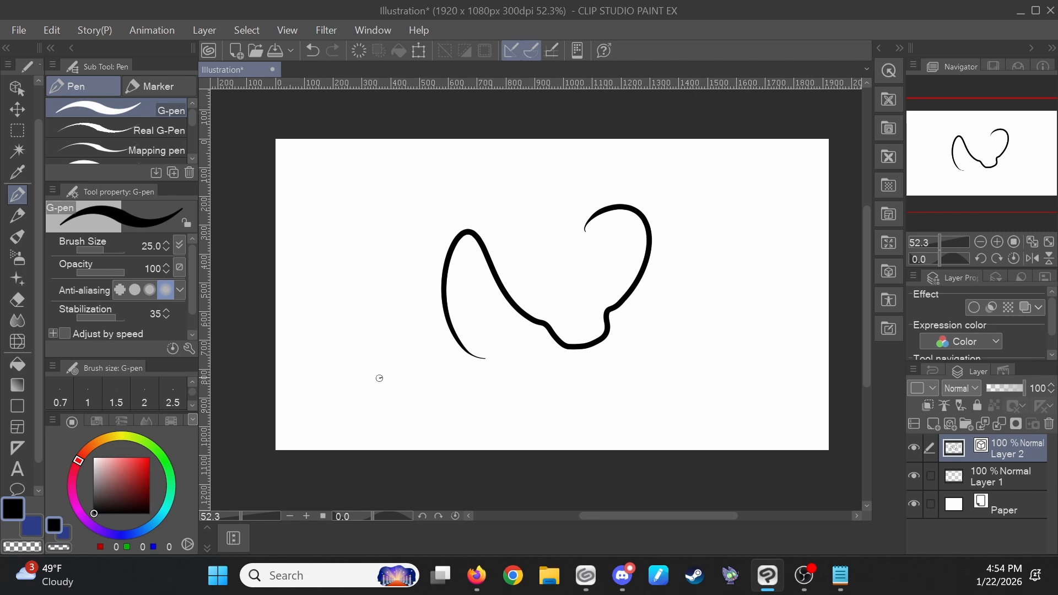
mouse_move(381, 378)
left_mouse_down()
mouse_move(350, 326)
mouse_move(382, 205)
left_mouse_up()
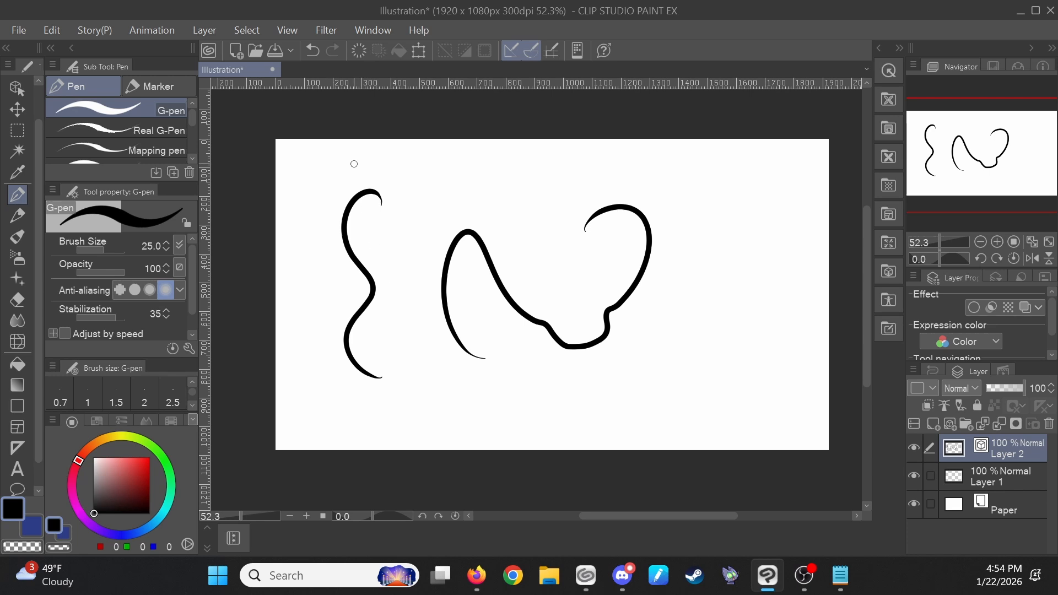
- Switch to the Correct line tool and choose the Pinch vector line sub tool
key("y")
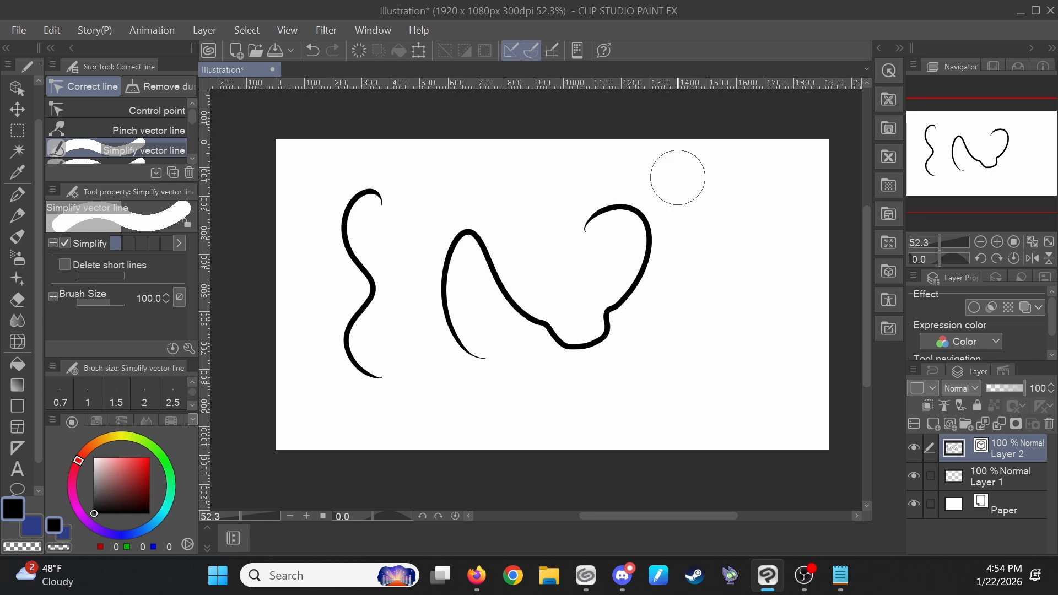
left_click(164, 108)
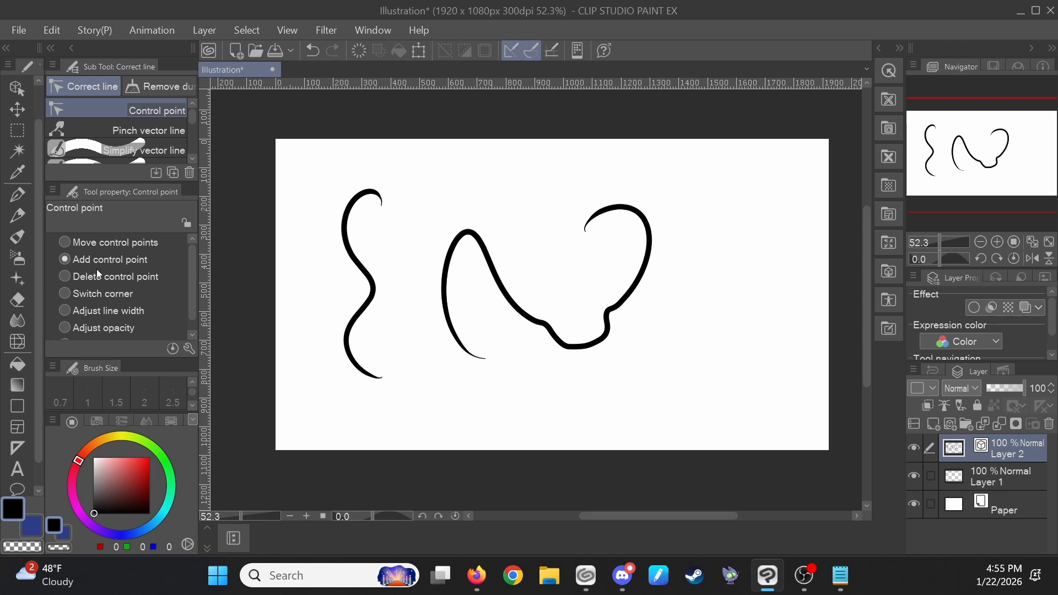
scroll(95, 274, "down", 1)
mouse_move(632, 285)
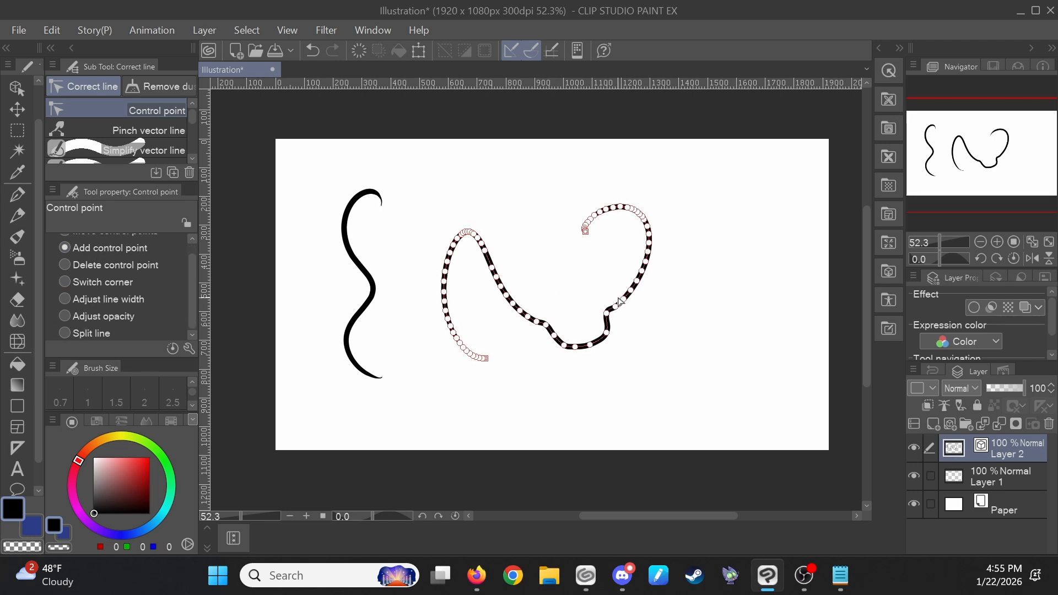
scroll(95, 274, "up", 1)
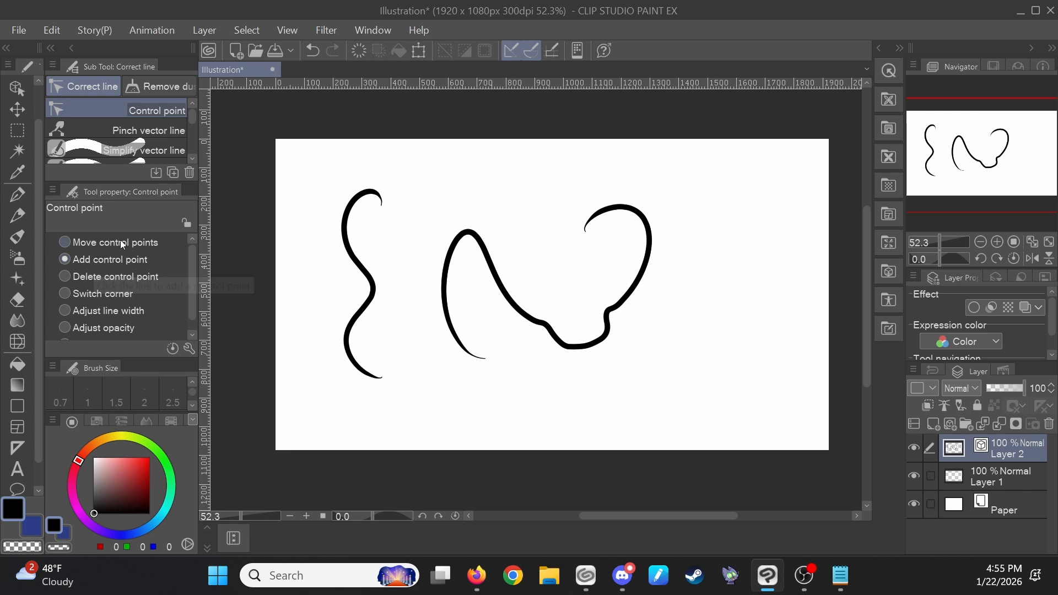
scroll(132, 306, "down", 1)
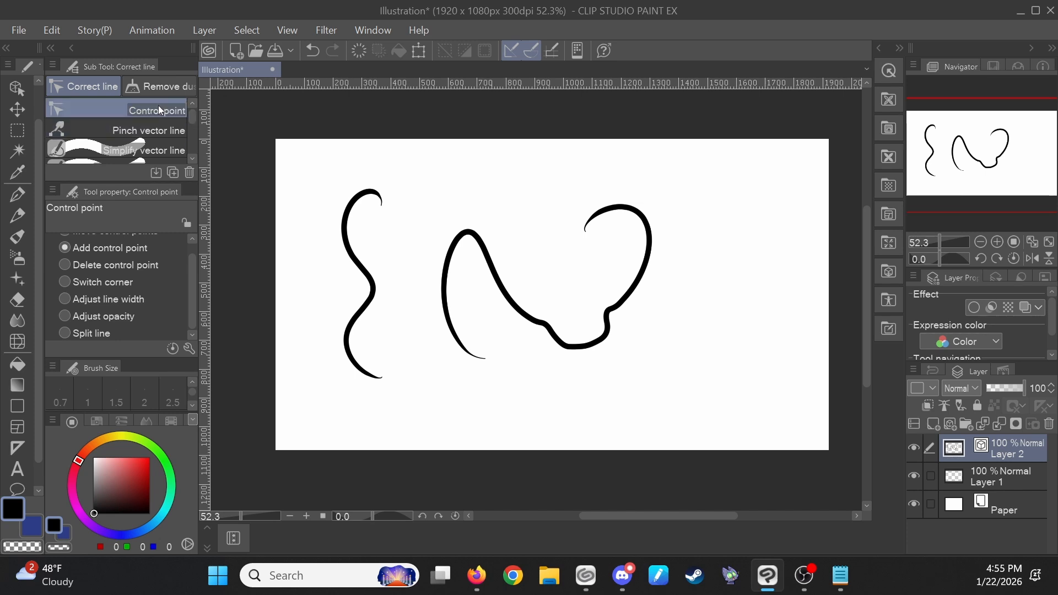
left_click(158, 120)
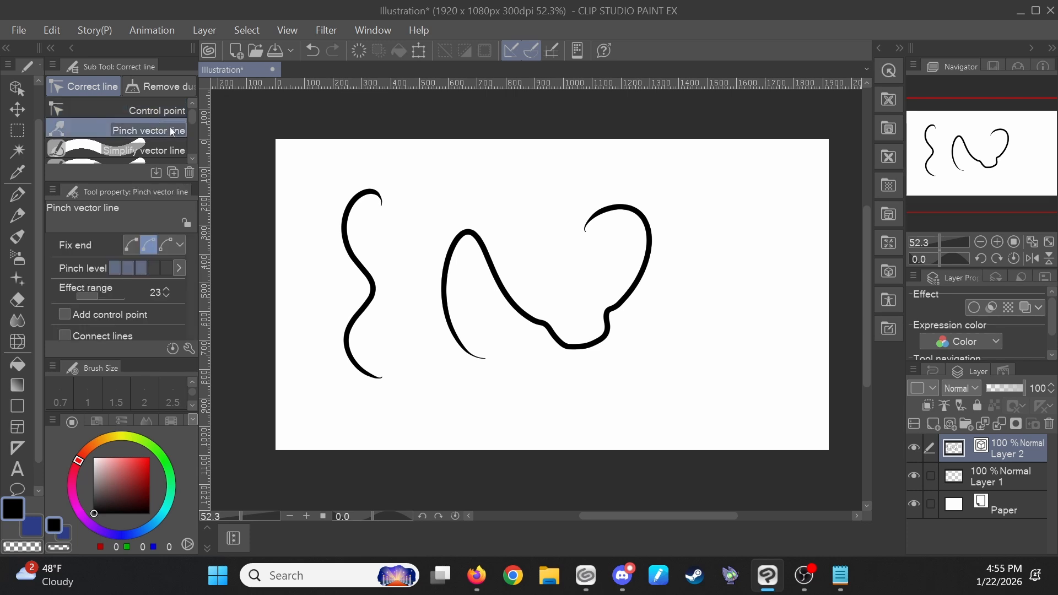
scroll(171, 131, "down", 2)
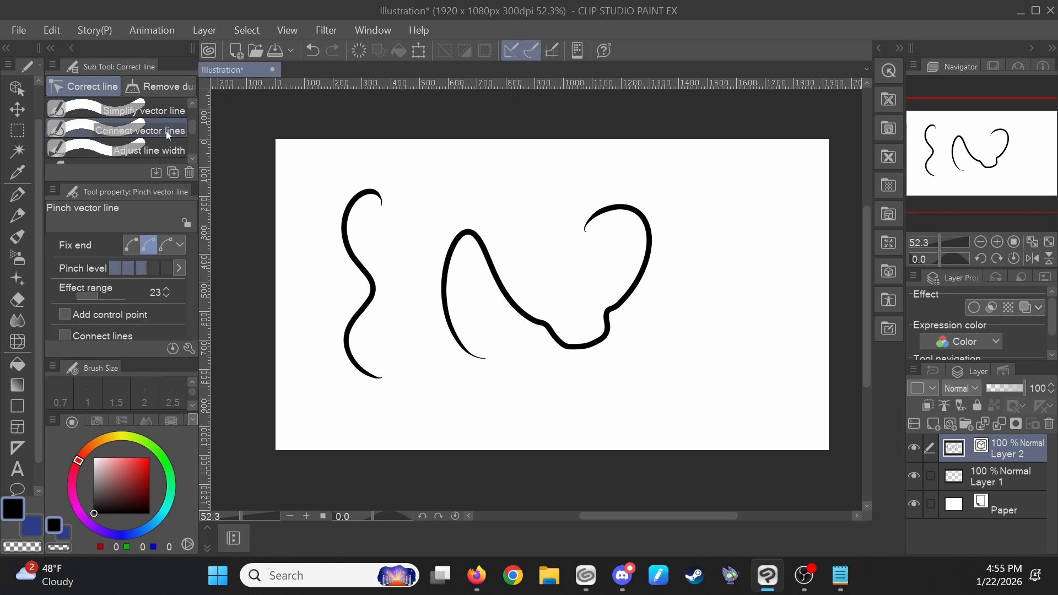
scroll(166, 130, "down", 1)
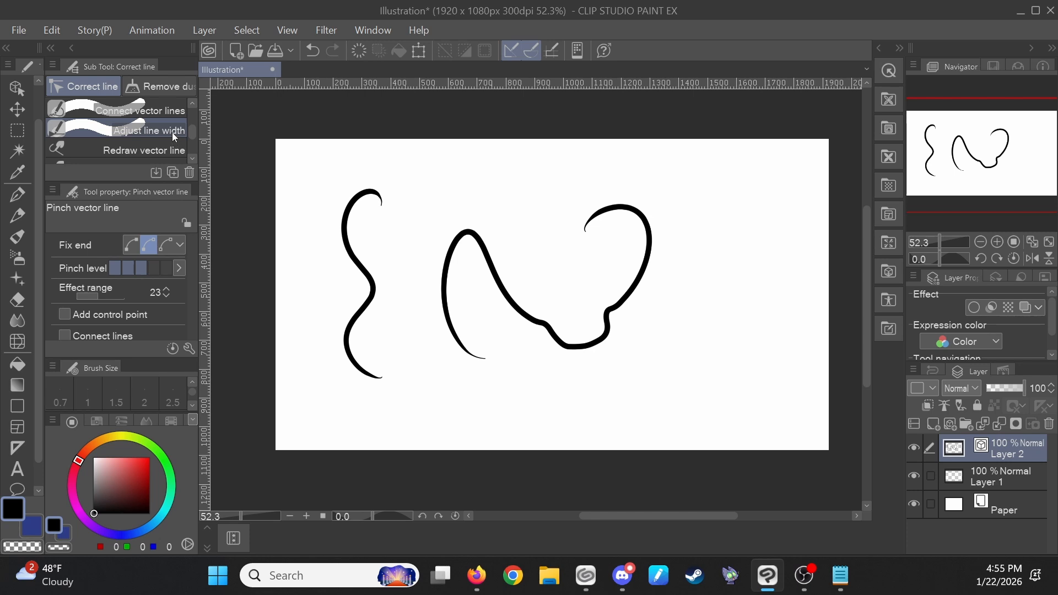
scroll(172, 133, "down", 1)
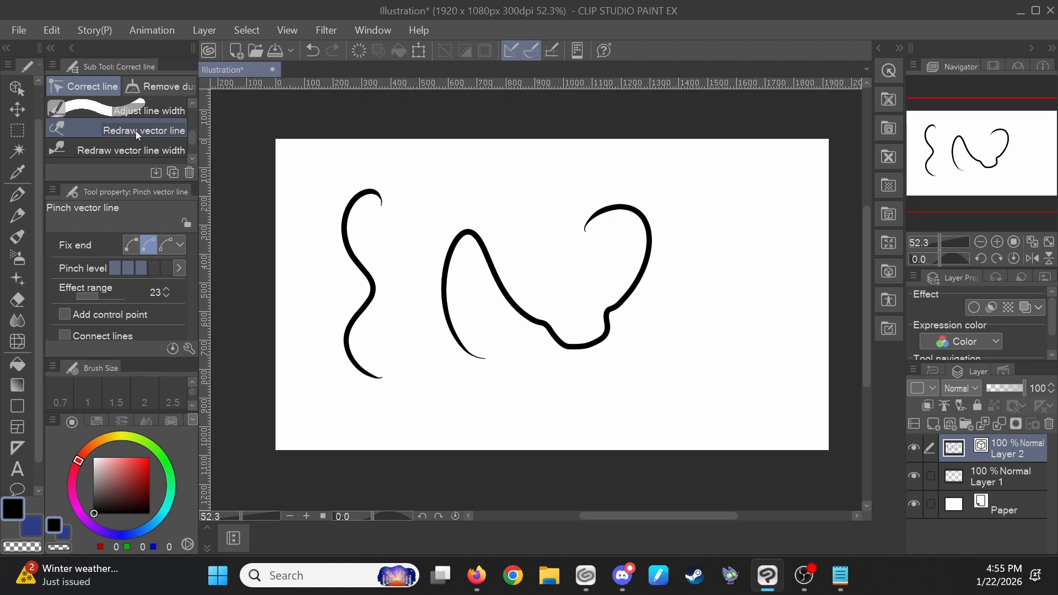
scroll(135, 131, "up", 3)
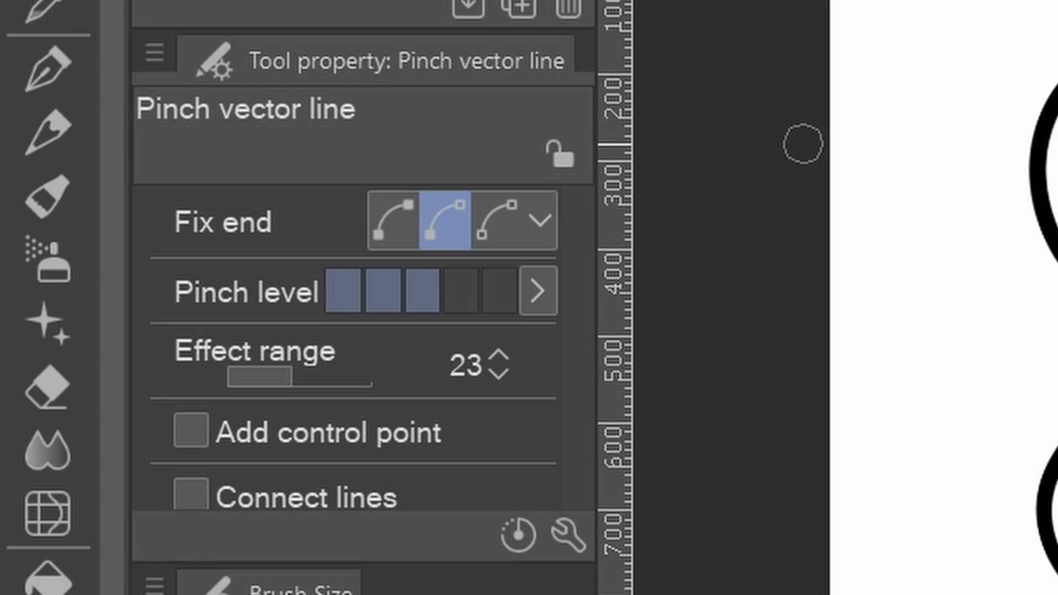
- Try pinching the left line's middle at pinch level 1 and undo it
scroll(1022, 286, "up", 1)
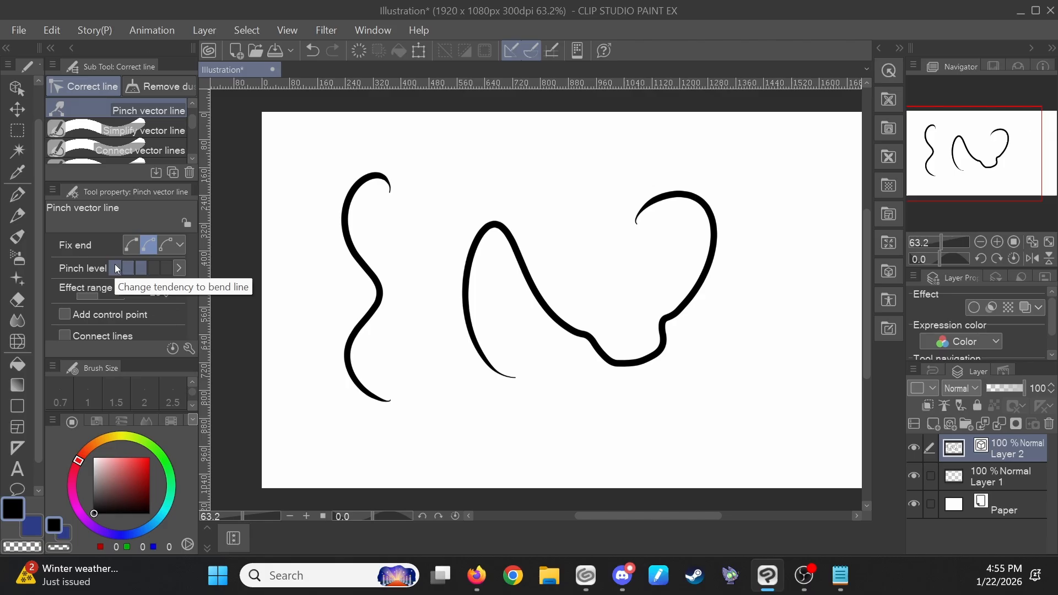
left_click(343, 290)
scroll(359, 281, "up", 3)
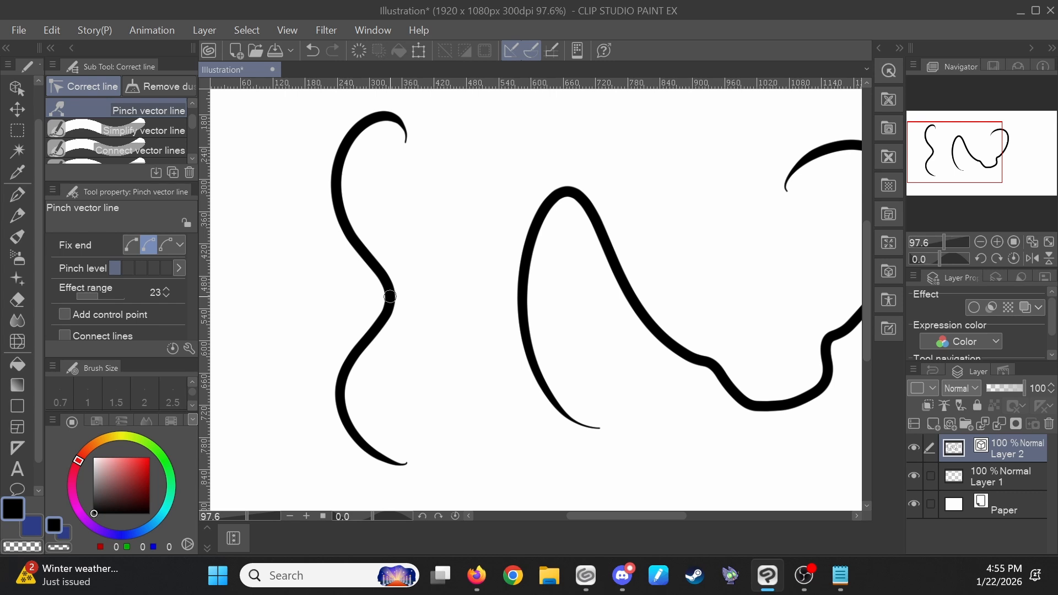
left_click_drag(390, 297, 428, 302)
key("ctrl+z")
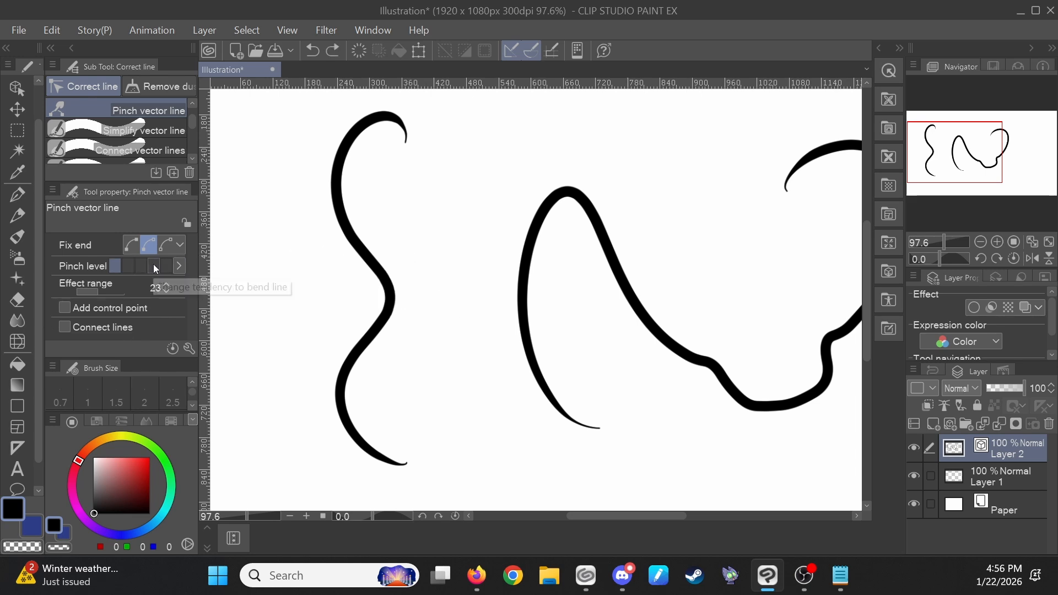
- Pinch the left line's middle inward at pinch level 4 and save the file
left_click(153, 266)
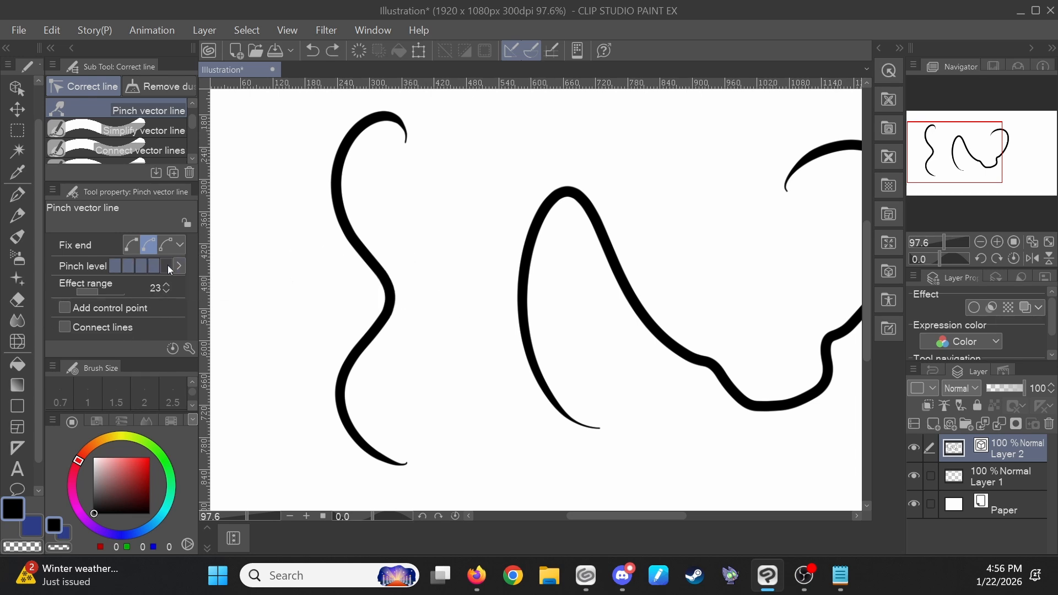
left_click_drag(399, 298, 368, 274)
key("ctrl+s")
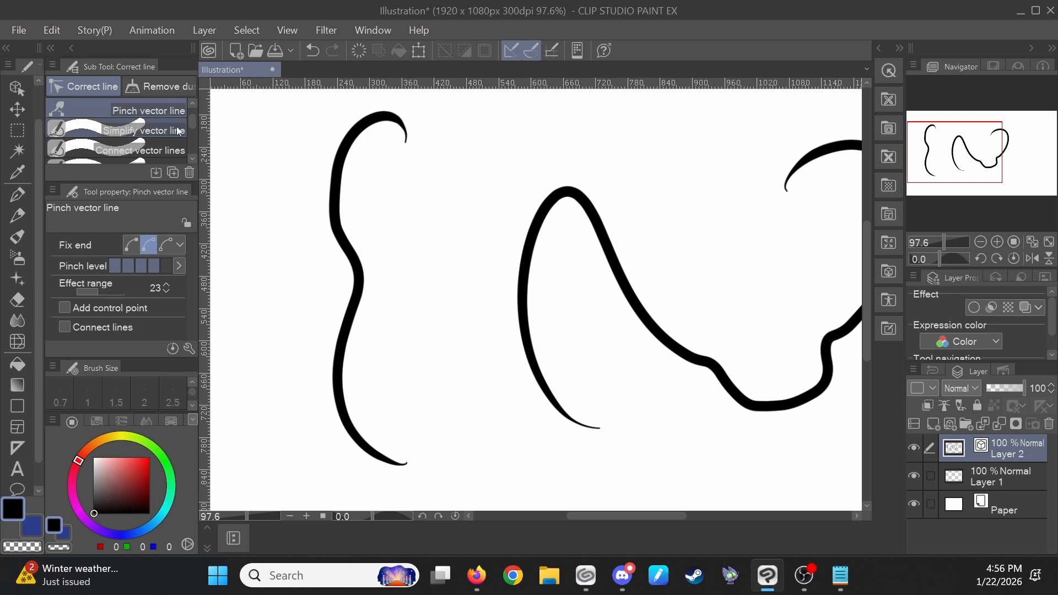
- Choose the Adjust line width sub tool set to Narrow and thin the left line's middle section
left_click(170, 148)
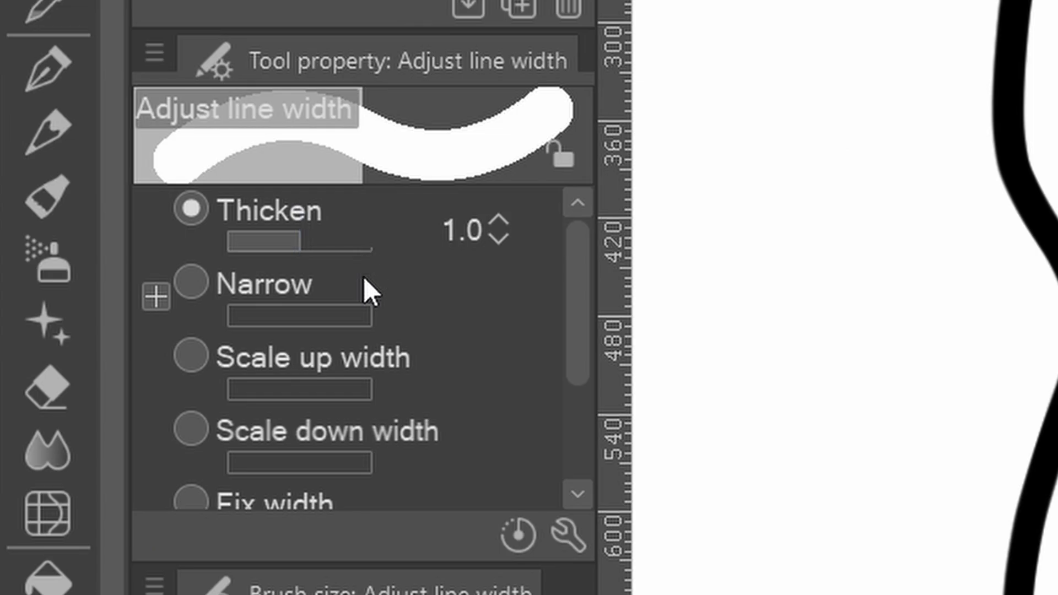
scroll(331, 395, "down", 1)
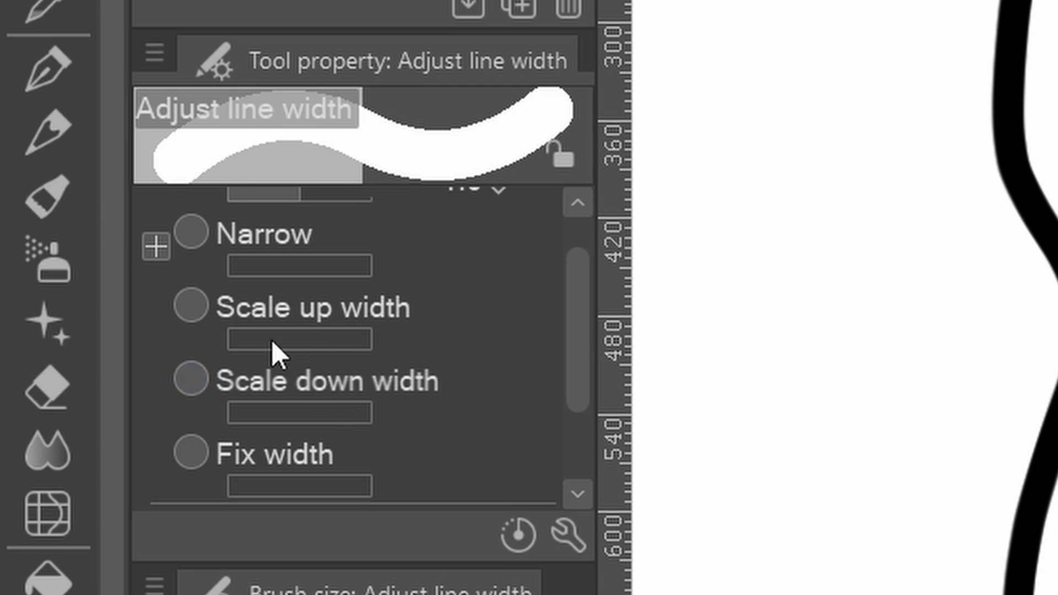
scroll(384, 399, "down", 2)
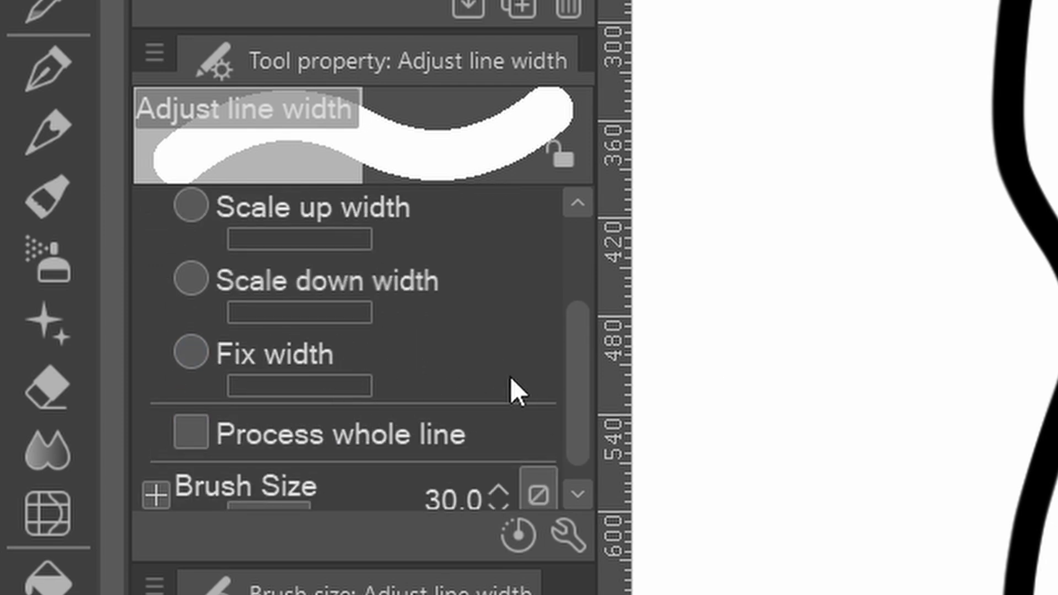
scroll(510, 375, "up", 3)
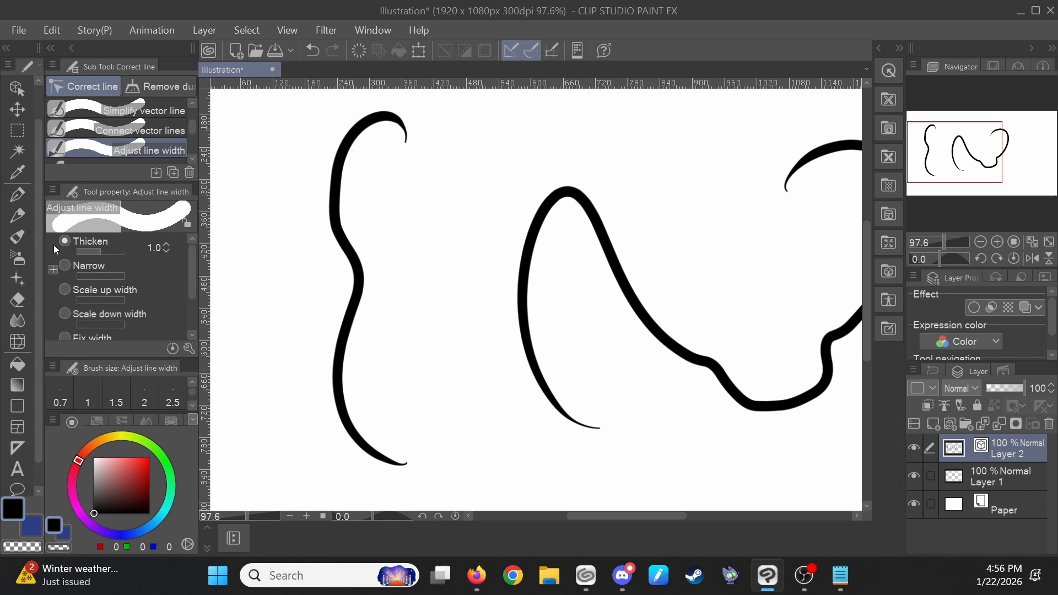
left_click(67, 264)
left_click(357, 280)
left_click(357, 280)
left_click(357, 280)
left_click(357, 280)
left_click(357, 280)
left_click(357, 280)
left_click(357, 280)
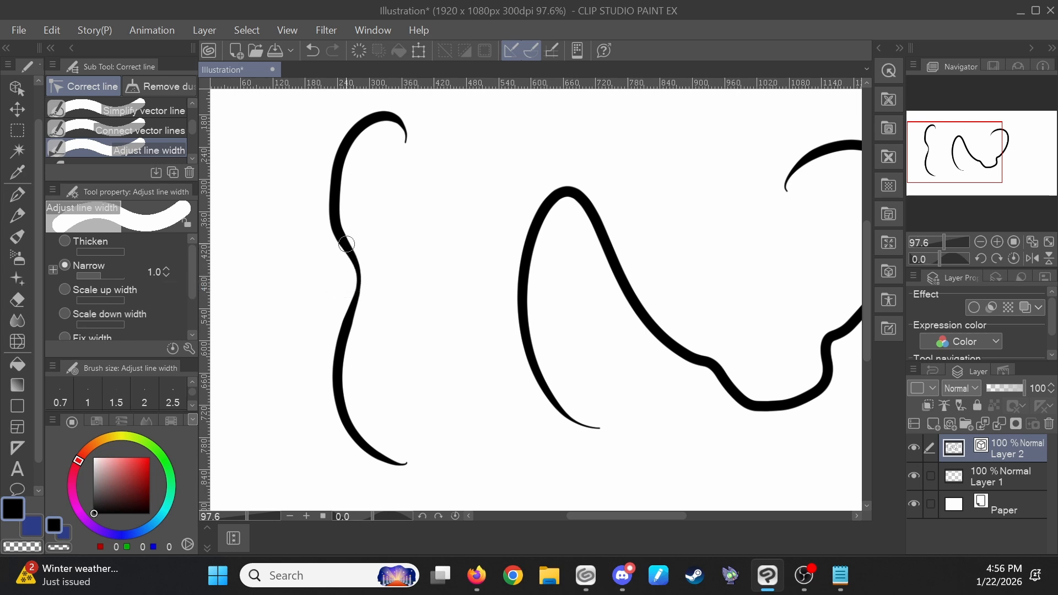
left_click_drag(347, 249, 326, 165)
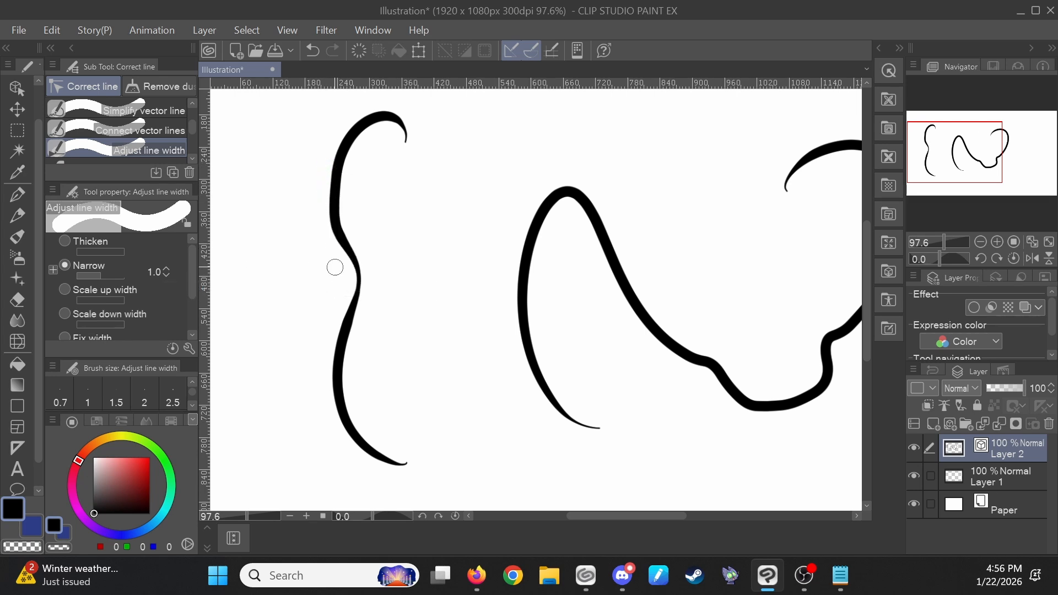
left_click(358, 274)
- Switch the width adjustment to Thicken and thicken the upper part of the left line
left_click(81, 247)
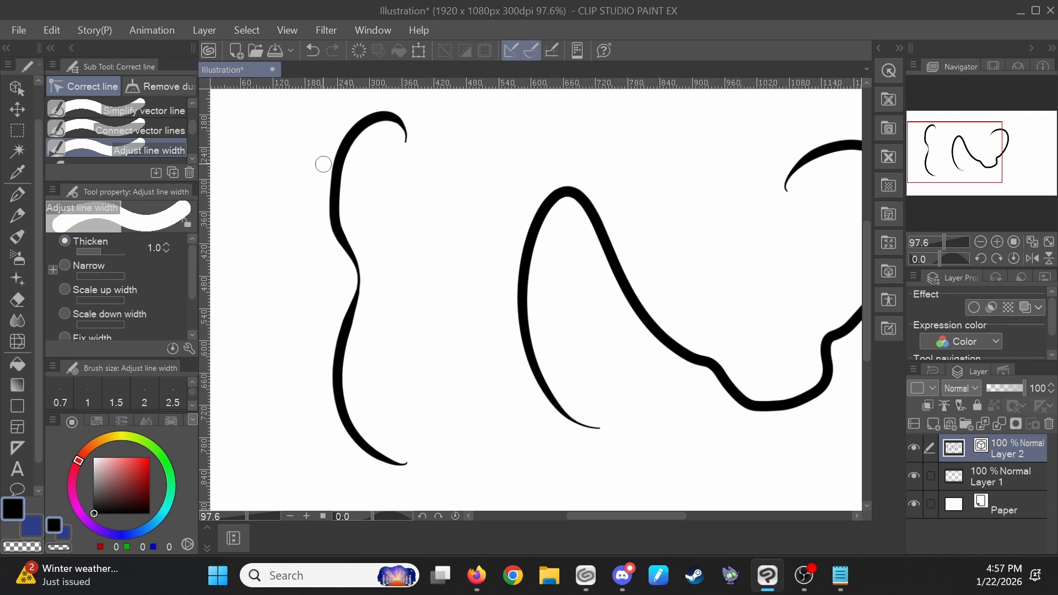
left_click(335, 177)
left_click(335, 177)
left_click(335, 177)
left_click(335, 177)
left_click(335, 177)
left_click(335, 177)
left_click(335, 177)
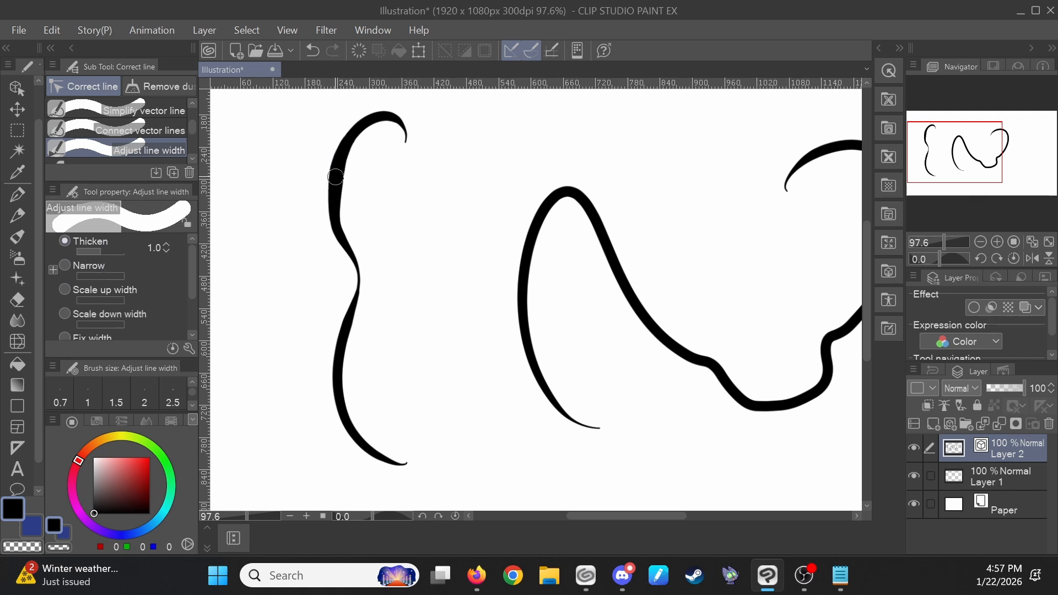
left_click(336, 176)
left_click(336, 176)
left_click(337, 176)
left_click(337, 176)
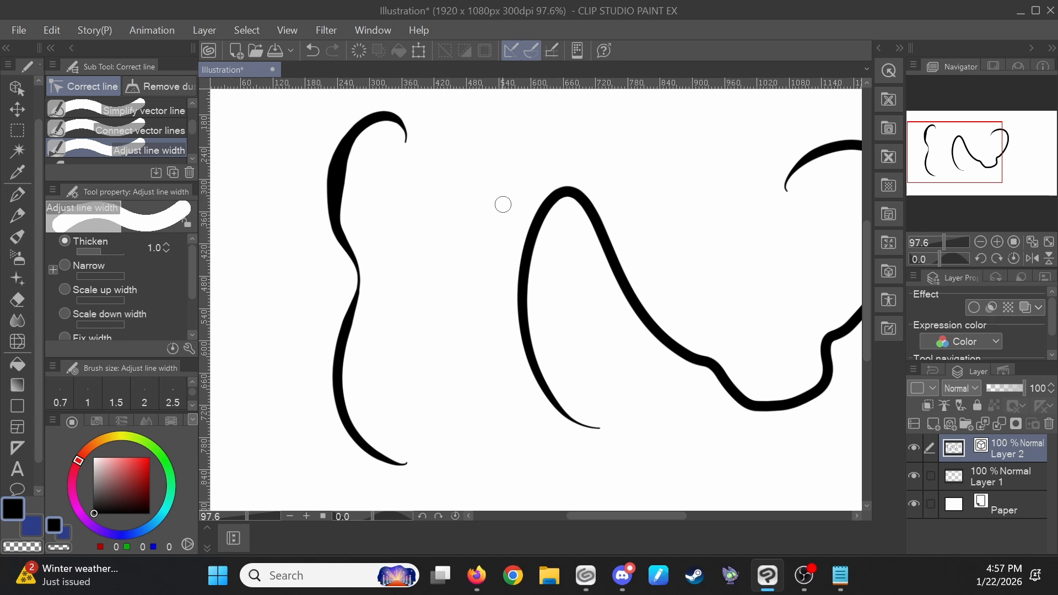
- Thicken the top curve of the middle line with the Adjust line width tool
left_click(567, 192)
left_click(567, 192)
left_click(567, 191)
left_click(567, 192)
left_click(567, 192)
left_click(567, 192)
left_click(567, 191)
left_click(567, 192)
left_click(566, 192)
left_click(567, 191)
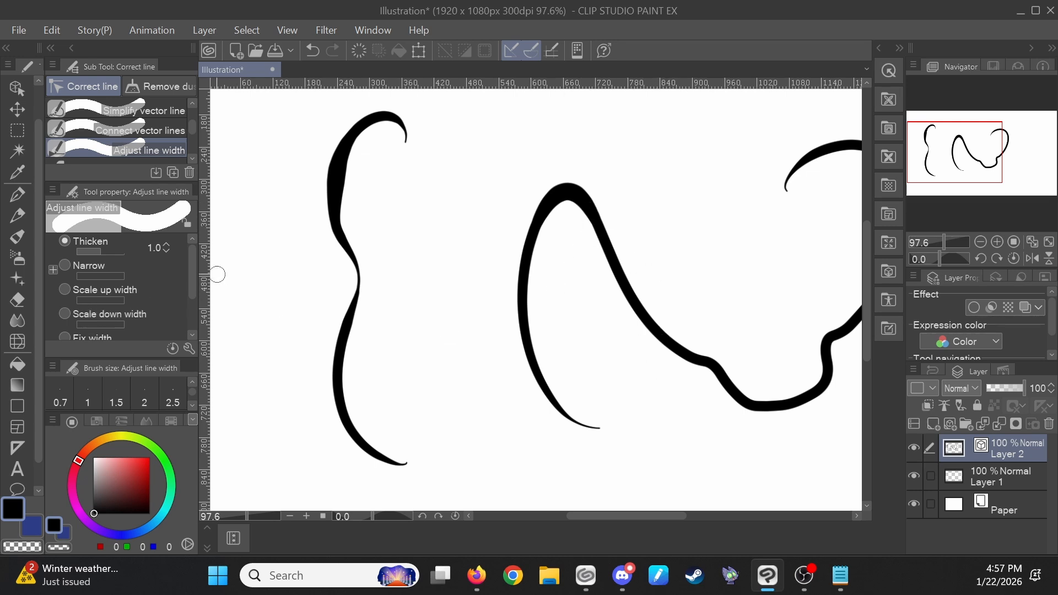
- Thicken the middle line at its two lower bends with the same width tool
left_click(709, 363)
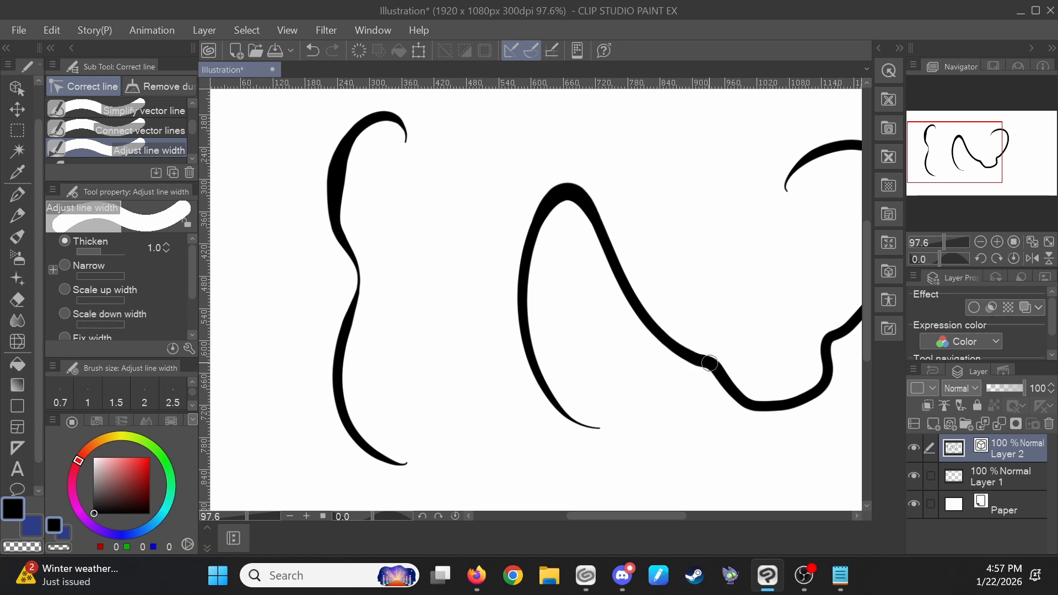
left_click(709, 362)
left_click(822, 378)
left_click(822, 378)
left_click(822, 379)
left_click(822, 378)
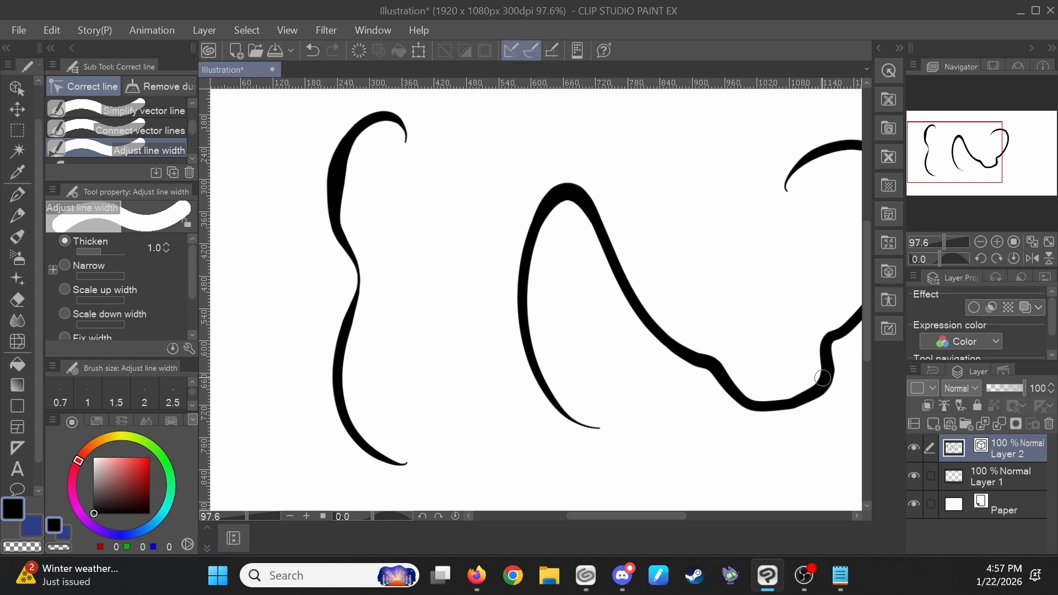
left_click(822, 378)
- Choose the Redraw vector line sub tool and redraw the left line's upper section, undoing the earlier attempts
scroll(821, 424, "down", 3)
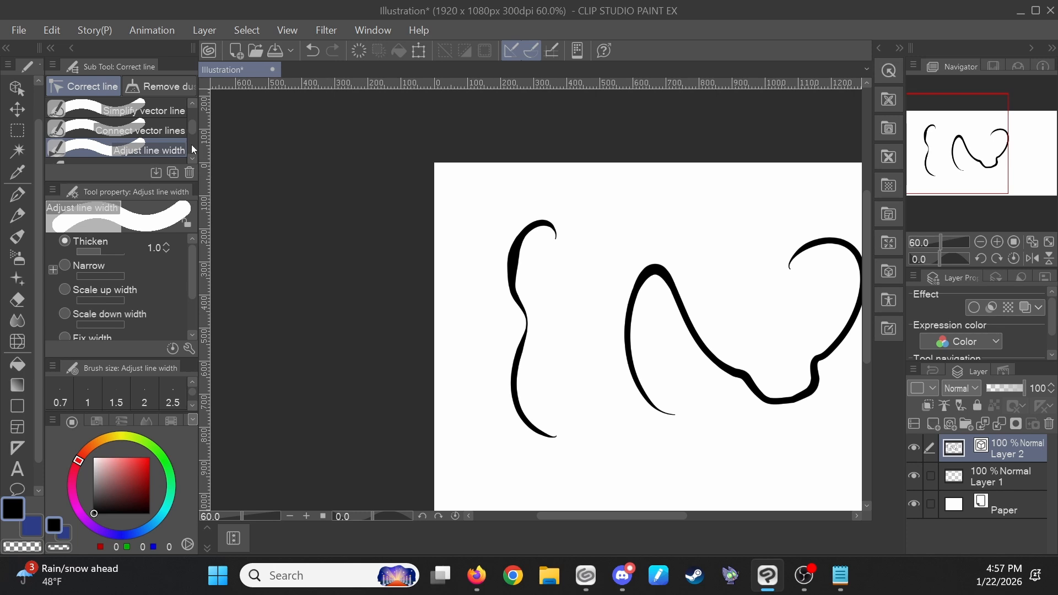
scroll(193, 149, "down", 1)
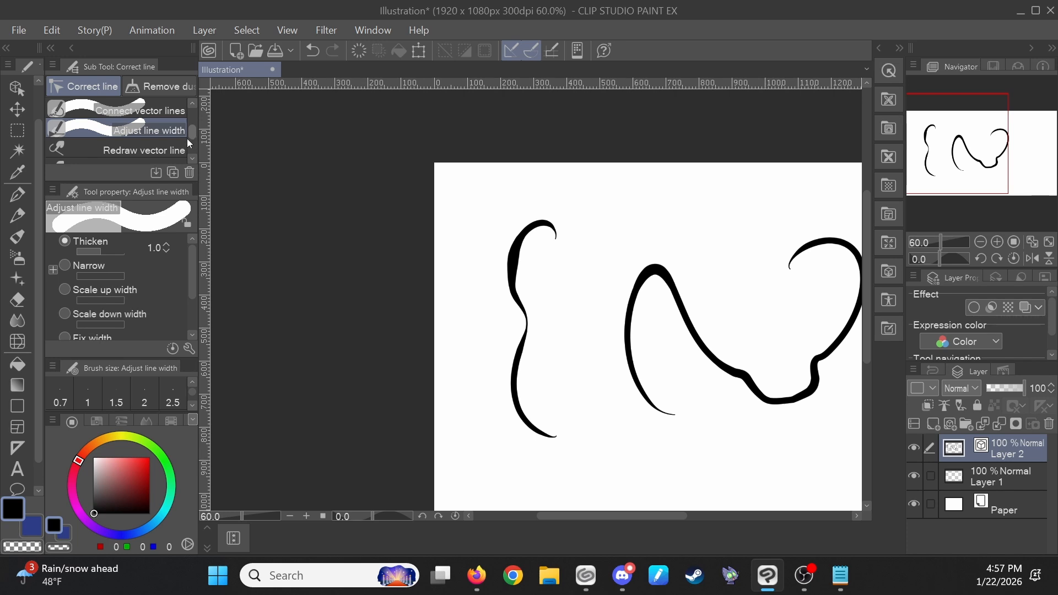
left_click(179, 149)
scroll(767, 285, "up", 2)
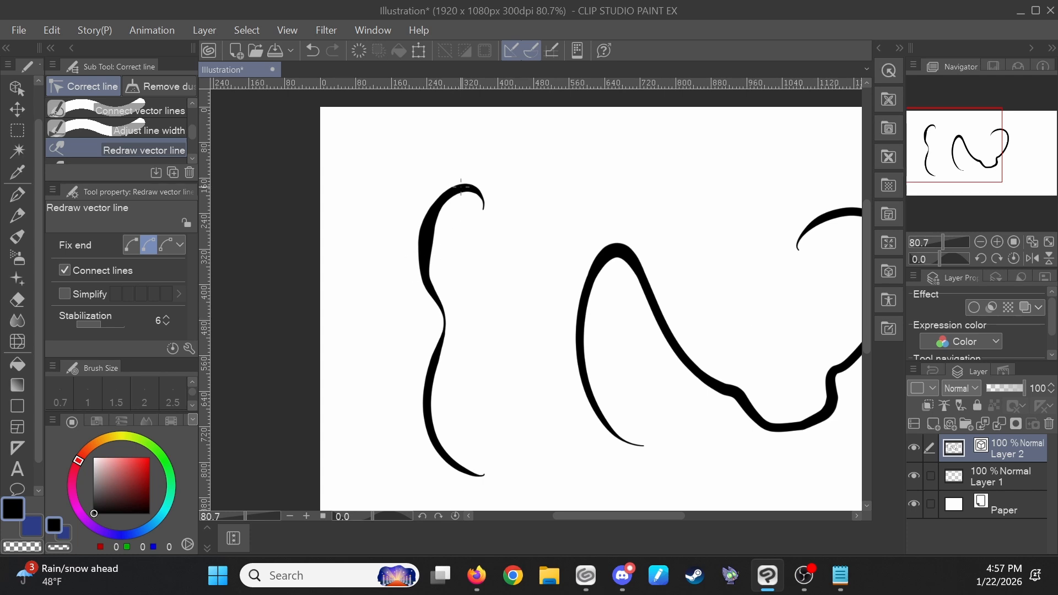
mouse_move(446, 191)
left_mouse_down()
mouse_move(424, 419)
mouse_move(494, 475)
left_mouse_up()
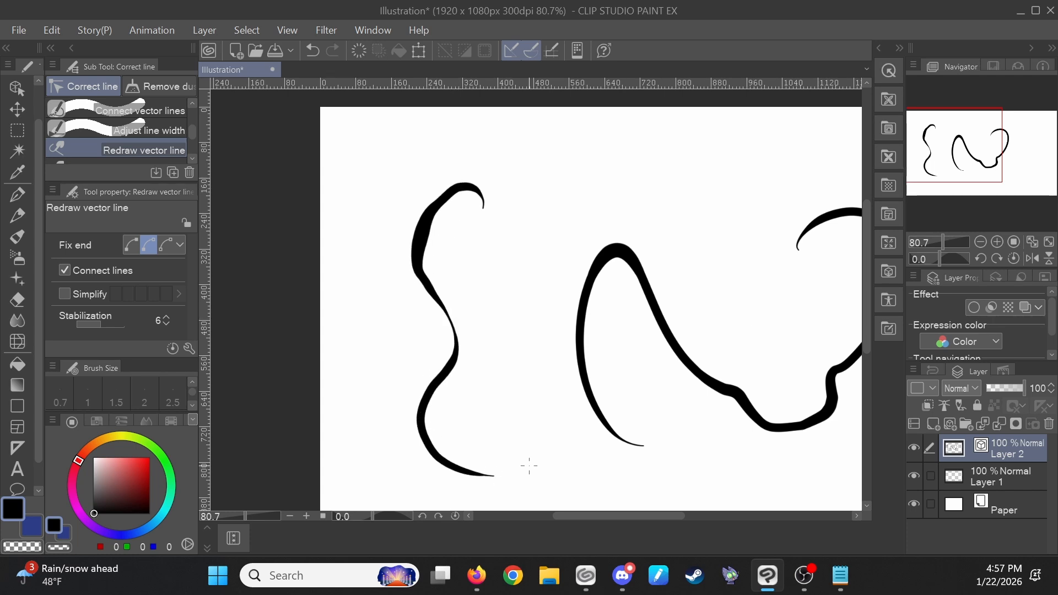
key("ctrl+z")
key("ctrl+z")
key("ctrl+z")
key("ctrl+z")
key("ctrl+z")
key("ctrl+z")
key("ctrl+z")
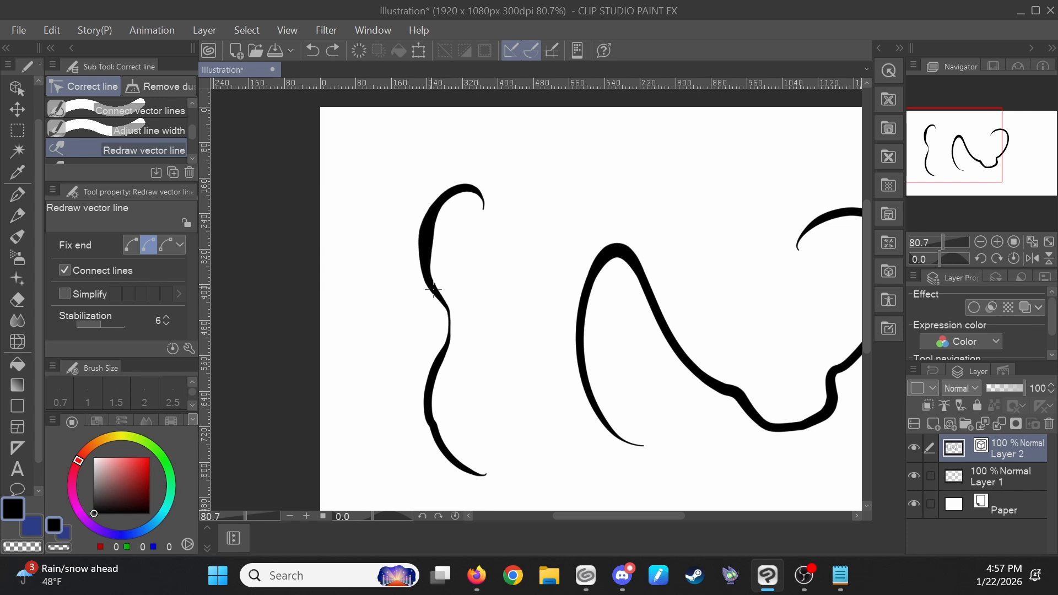
left_click_drag(449, 163, 539, 143)
key("ctrl+z")
mouse_move(434, 384)
left_mouse_down()
mouse_move(448, 300)
mouse_move(419, 246)
mouse_move(522, 254)
left_mouse_up()
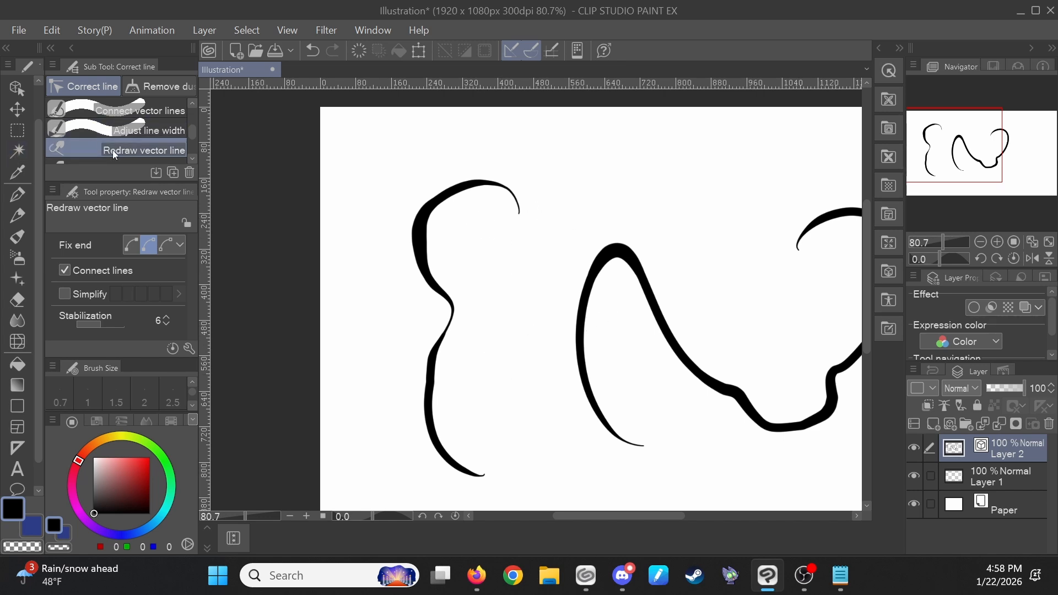
- Choose Redraw vector line width and thicken the middle line's left arc by retracing it, undoing one stroke
scroll(112, 150, "down", 1)
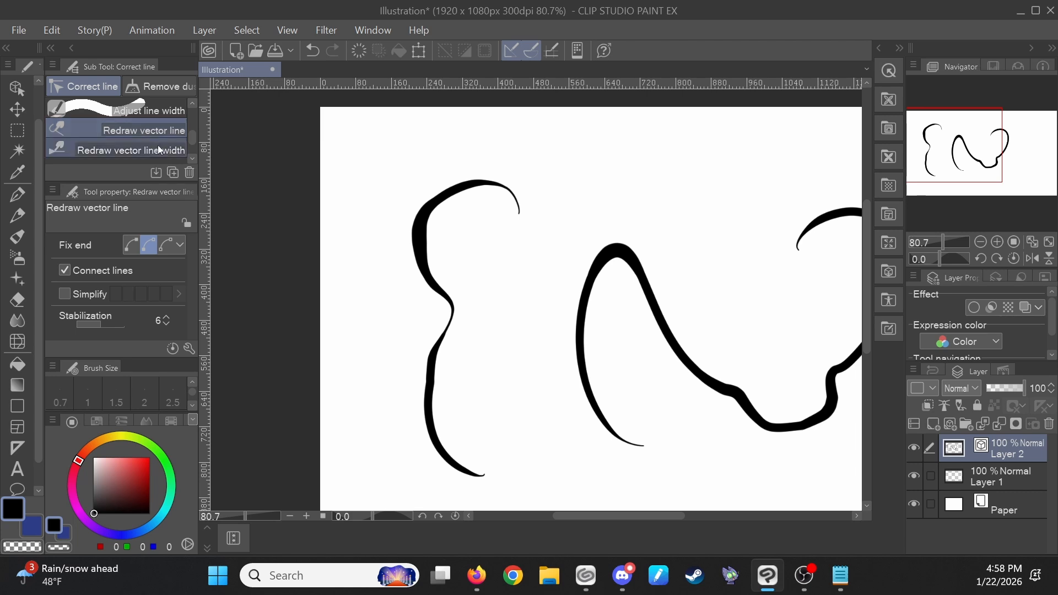
left_click(158, 145)
mouse_move(679, 350)
left_mouse_down()
mouse_move(638, 246)
mouse_move(621, 428)
mouse_move(647, 446)
left_mouse_up()
mouse_move(586, 350)
left_mouse_down()
mouse_move(739, 394)
mouse_move(635, 255)
mouse_move(755, 381)
mouse_move(739, 385)
mouse_move(642, 257)
mouse_move(760, 373)
left_mouse_up()
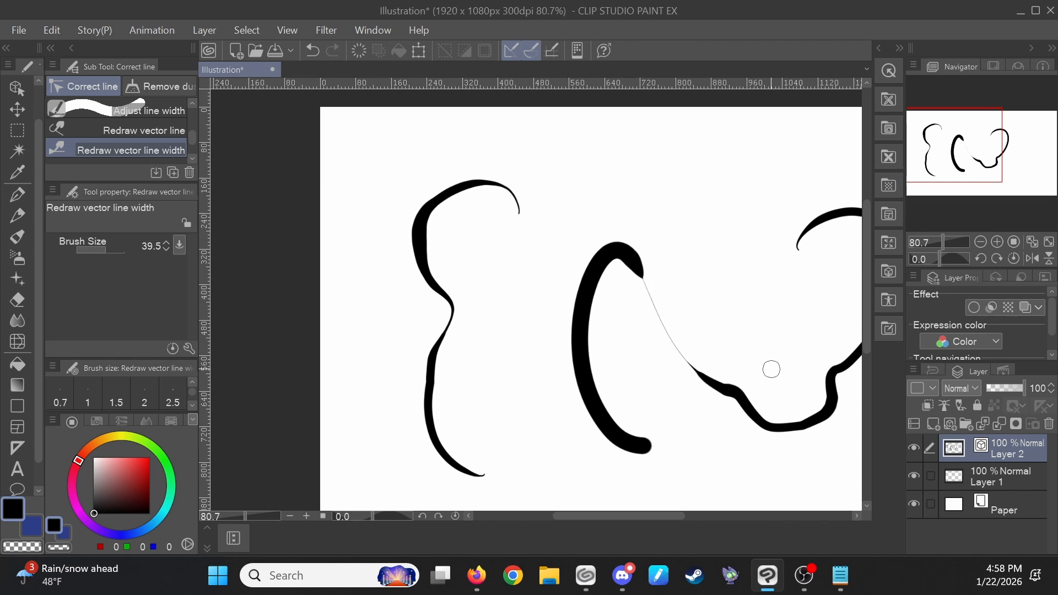
key("ctrl+z")
mouse_move(652, 260)
left_mouse_down()
mouse_move(668, 319)
mouse_move(749, 364)
mouse_move(709, 361)
mouse_move(661, 265)
mouse_move(738, 378)
mouse_move(791, 406)
mouse_move(702, 349)
mouse_move(666, 262)
mouse_move(739, 378)
mouse_move(692, 358)
mouse_move(633, 203)
left_mouse_up()
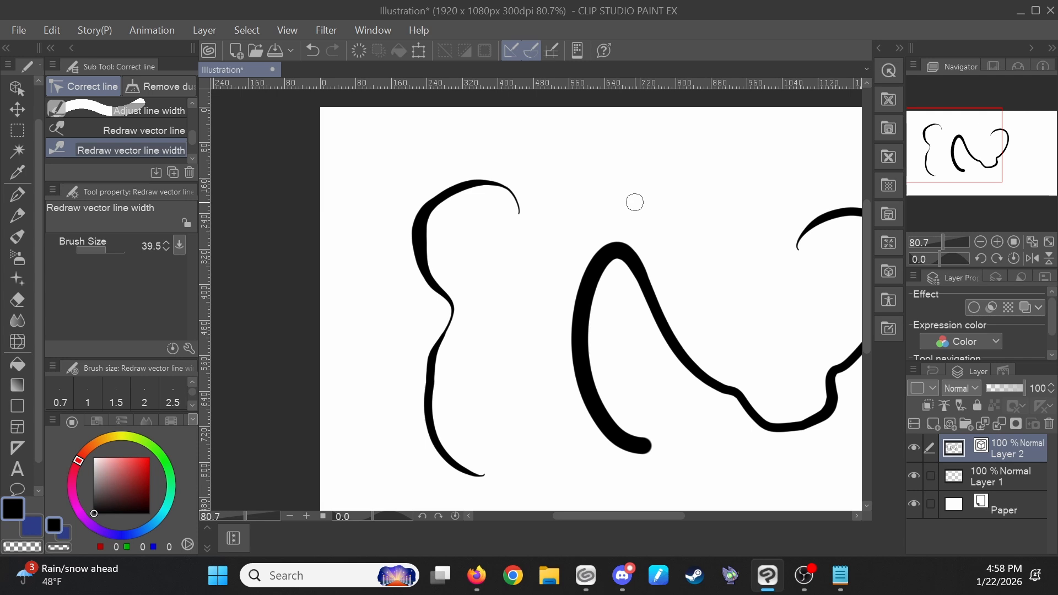
scroll(105, 133, "up", 1)
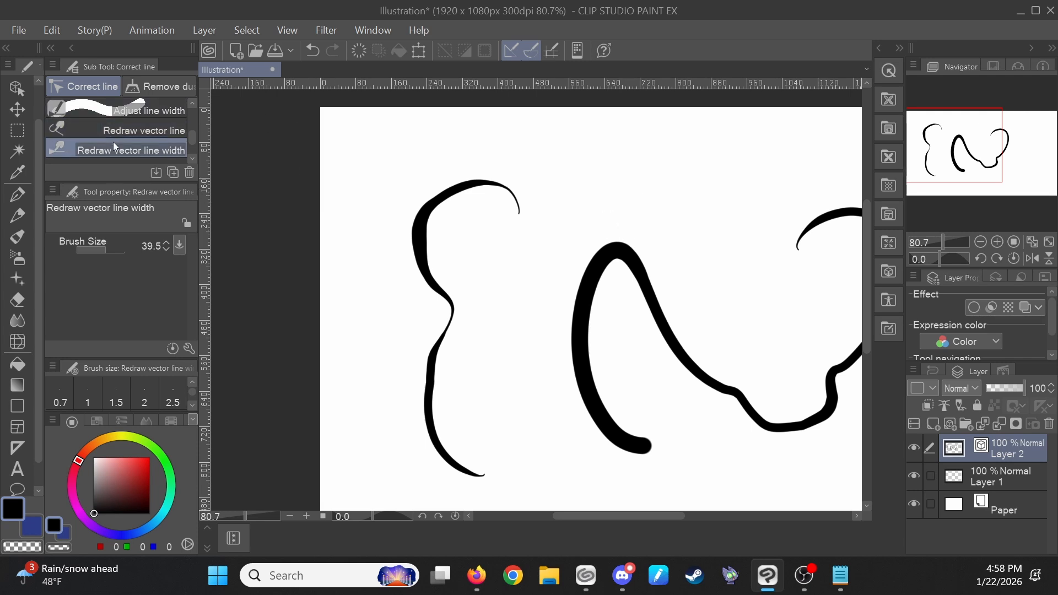
scroll(133, 141, "up", 1)
left_click(170, 148)
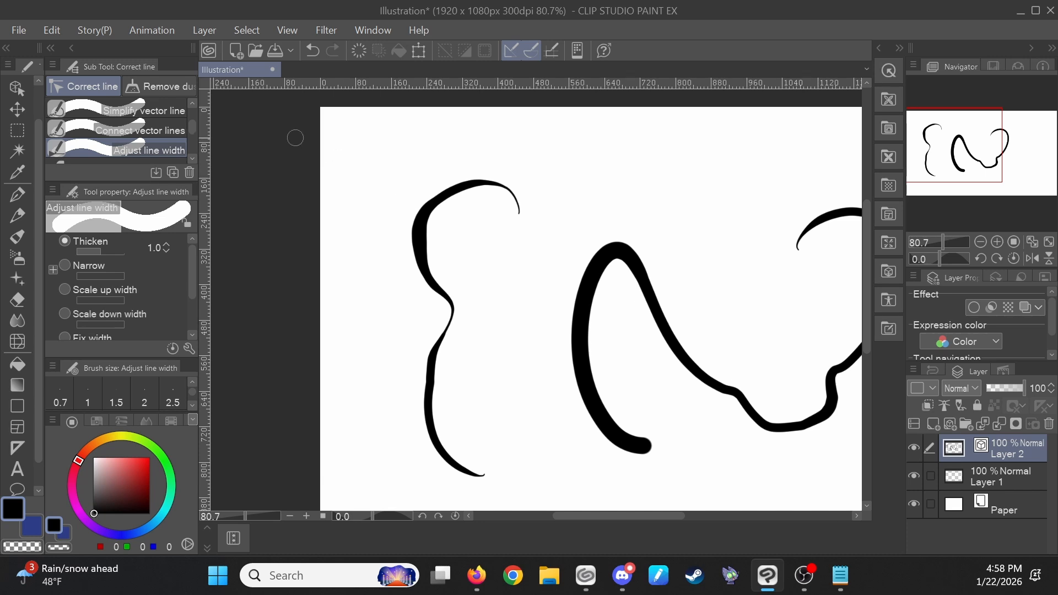
scroll(141, 139, "up", 2)
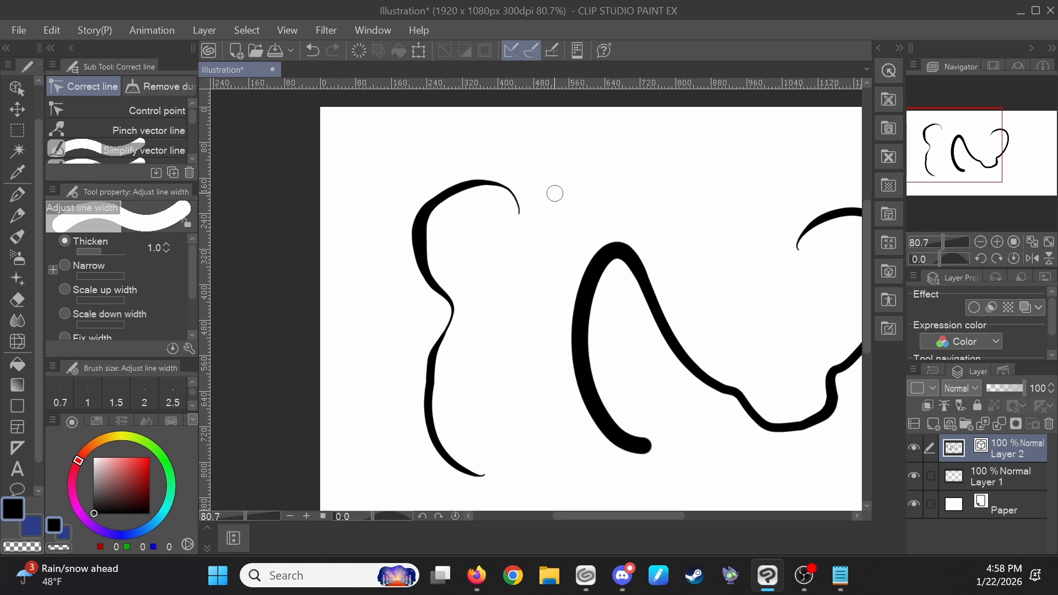
- Set the eraser to its Vector sub tool, then draw a triangular G-pen stroke crossing the middle line
key("e")
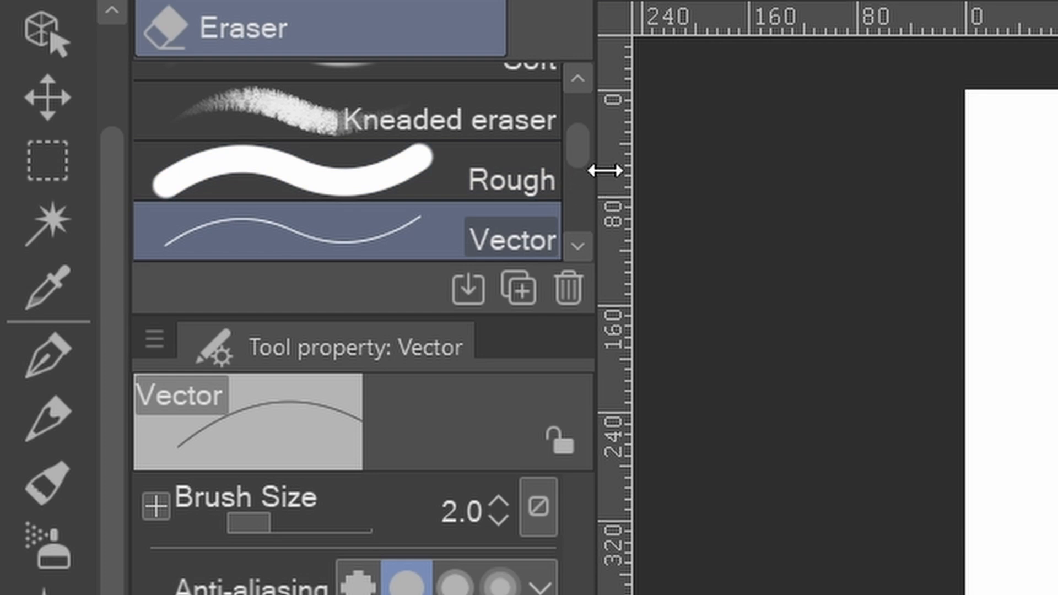
left_click_drag(577, 156, 584, 108)
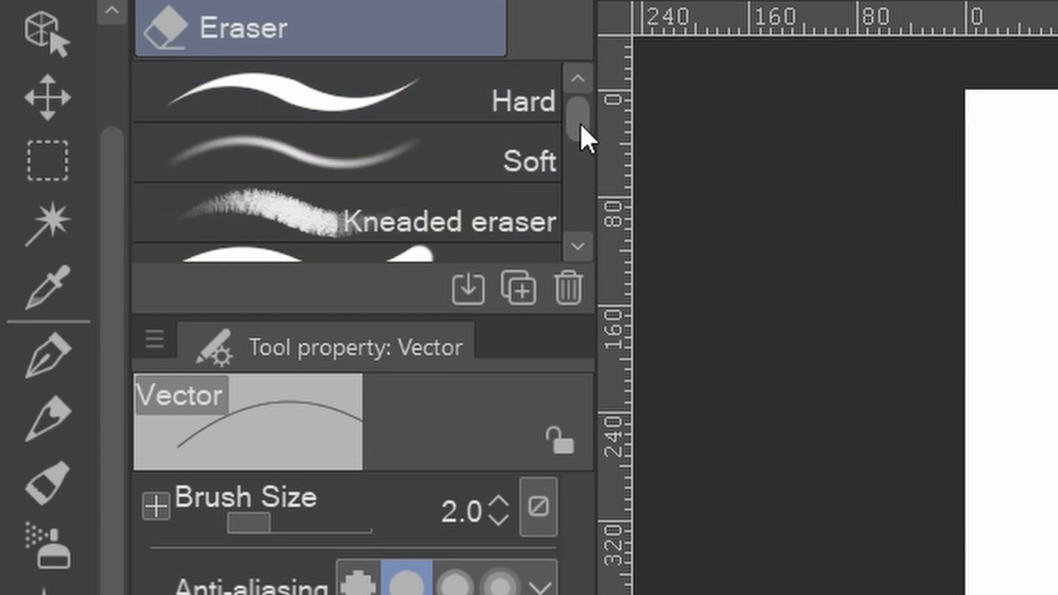
left_click_drag(580, 134, 592, 179)
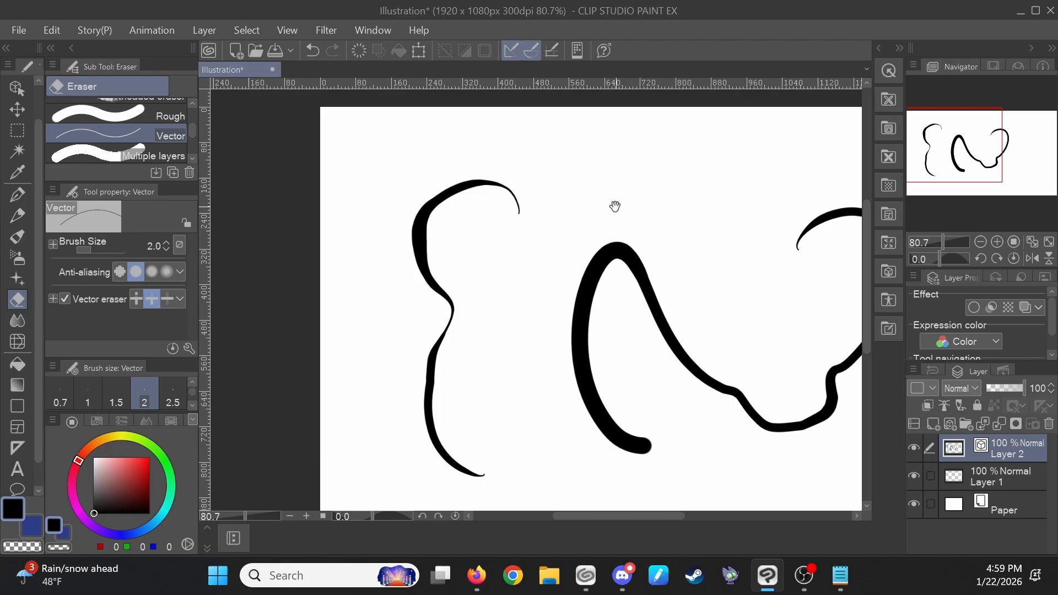
mouse_move(614, 205)
left_mouse_down()
mouse_move(563, 173)
mouse_move(566, 200)
left_mouse_up()
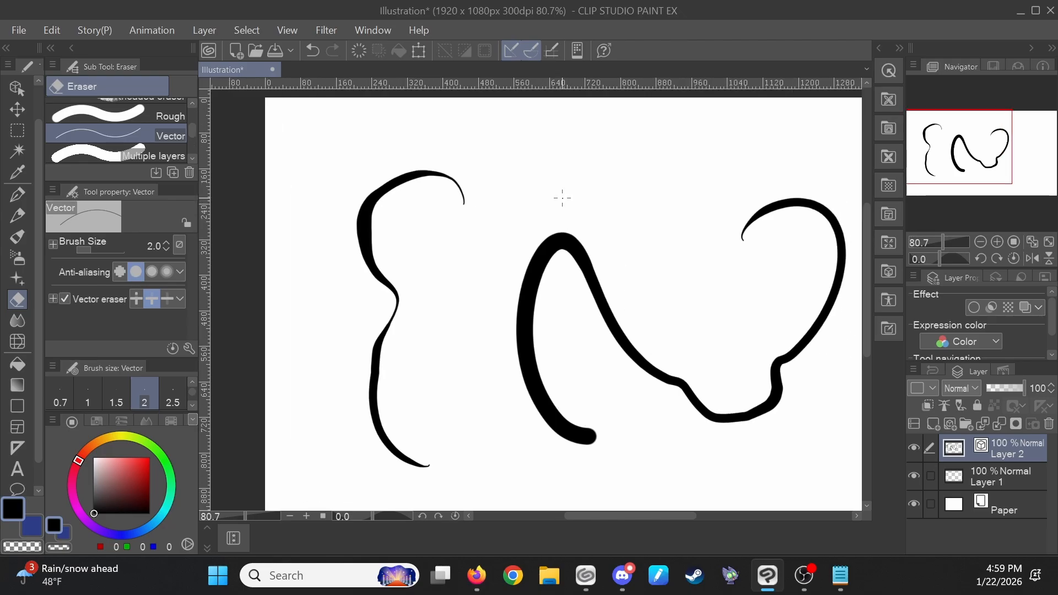
key("p")
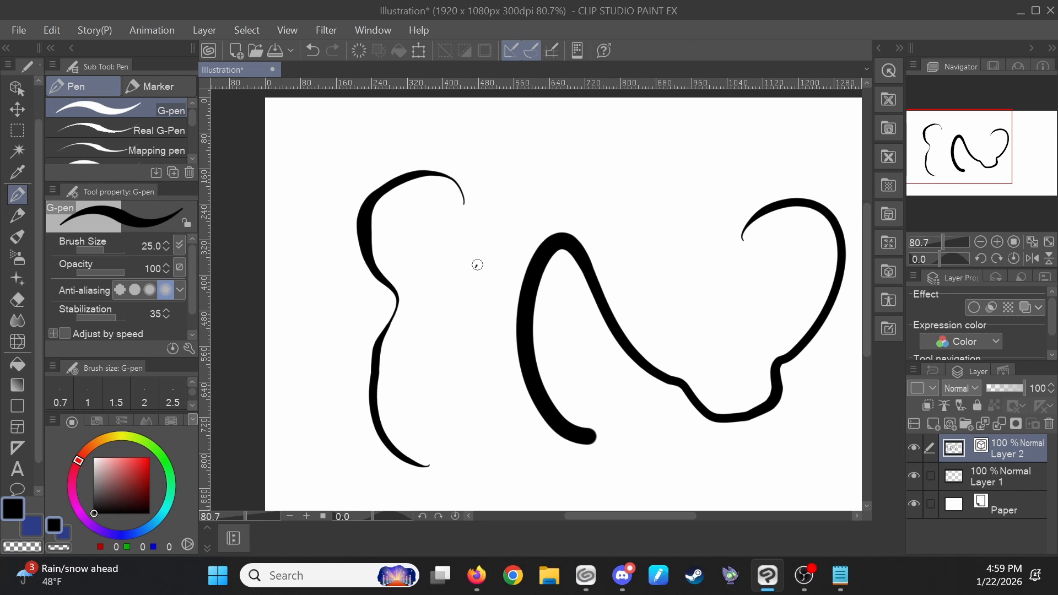
mouse_move(477, 264)
left_mouse_down()
mouse_move(574, 201)
mouse_move(591, 348)
mouse_move(475, 265)
mouse_move(491, 243)
left_mouse_up()
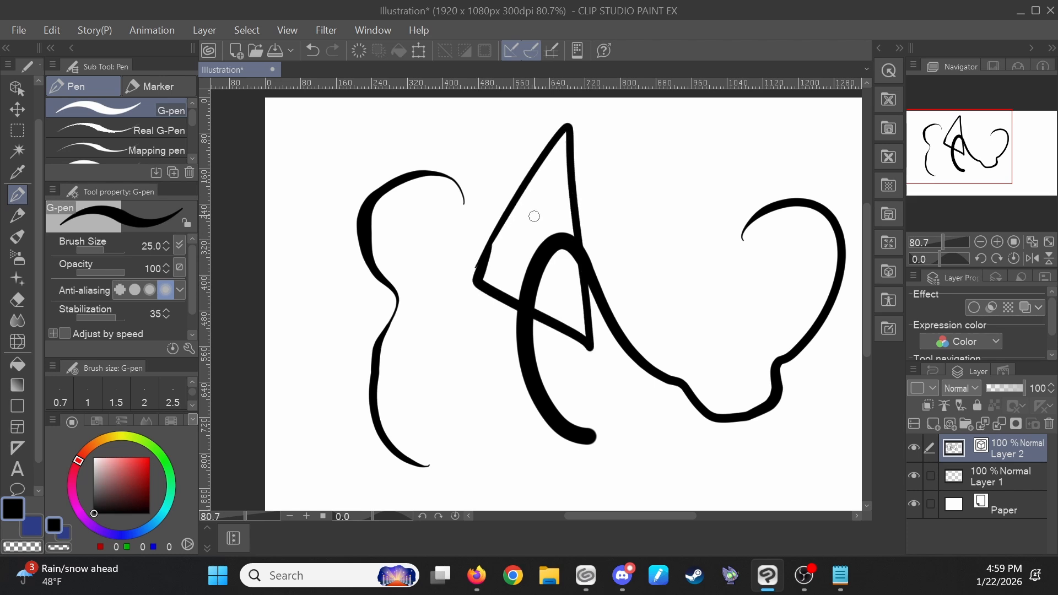
- Erase the triangle's segment inside the middle line up to the intersection with the vector eraser
key("e")
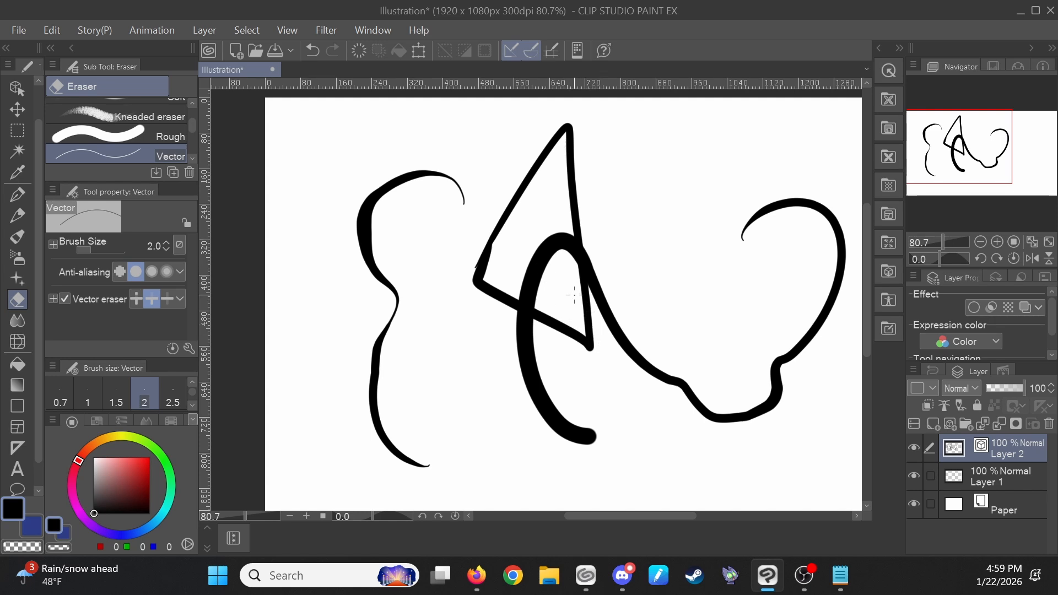
left_click(589, 324)
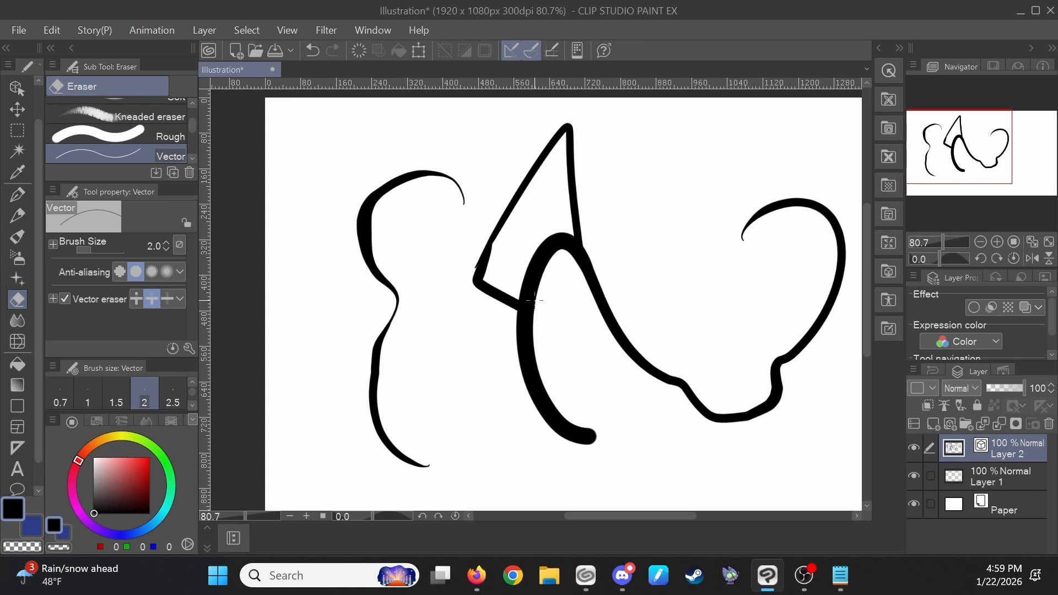
left_click(578, 194, "ctrl")
left_click_drag(582, 196, 611, 188)
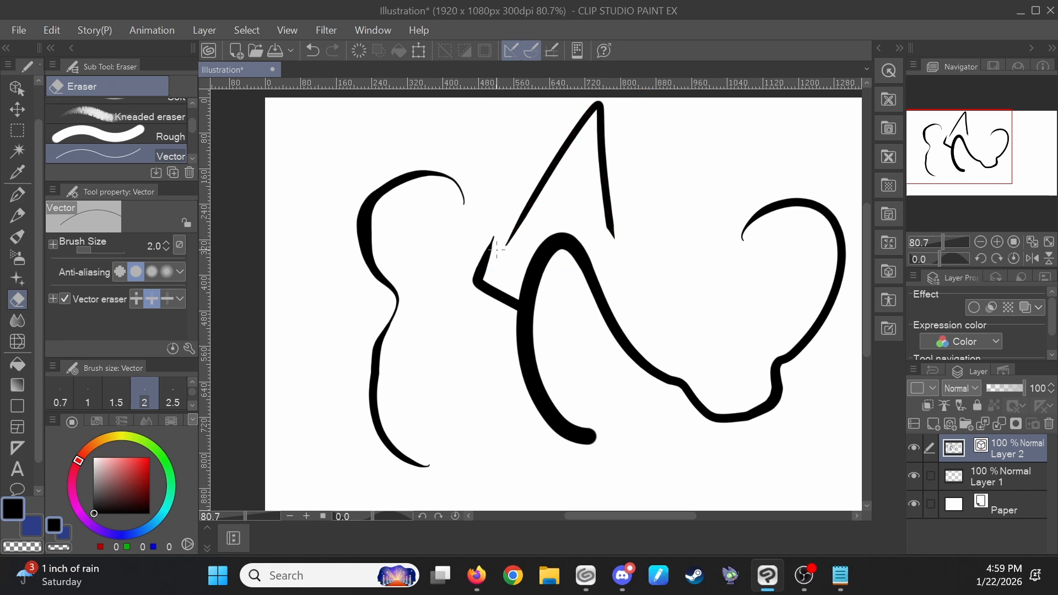
key("ctrl+z")
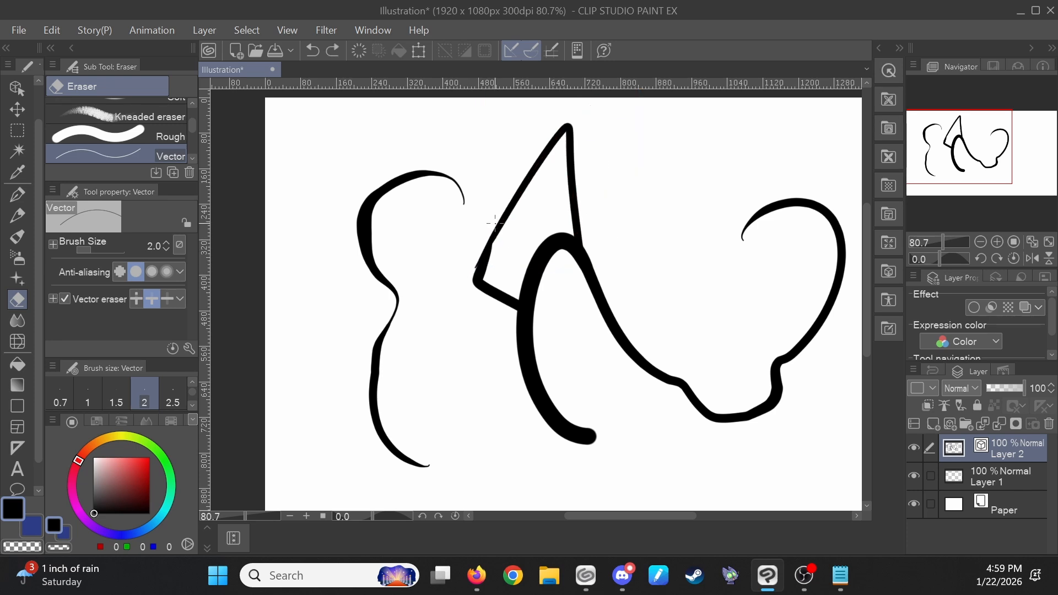
- Erase further segments of the triangle's left side with the vector eraser
left_click_drag(494, 293, 446, 300)
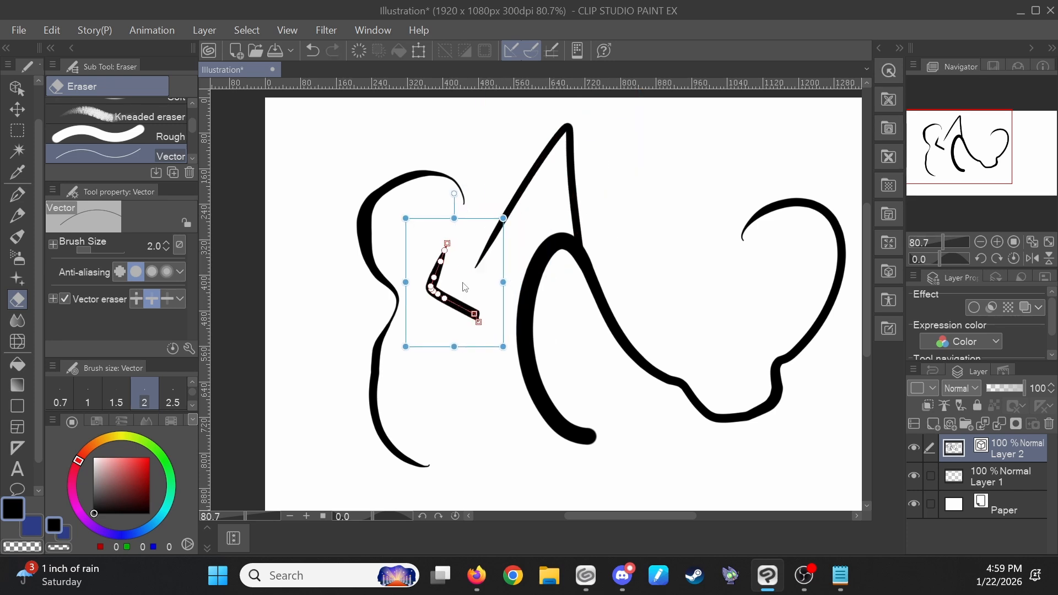
mouse_move(524, 191)
left_mouse_down()
mouse_move(498, 165)
mouse_move(518, 241)
mouse_move(605, 338)
left_mouse_up()
scroll(570, 278, "up", 5)
scroll(607, 354, "down", 6)
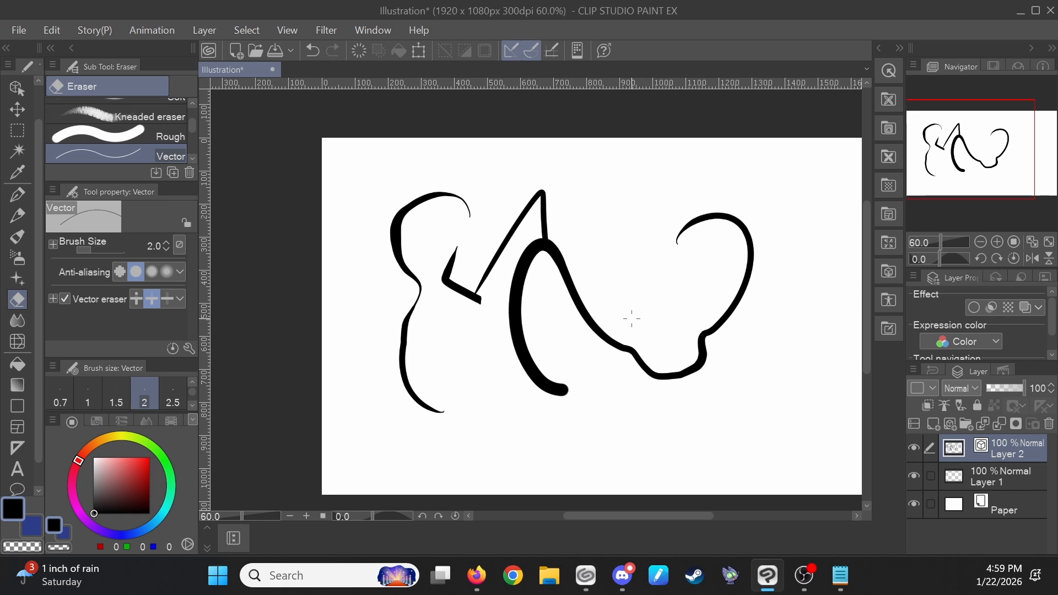
- Draw several crossing straight strokes and two overlapping arcs with the G-pen to the right of the drawing
key("p")
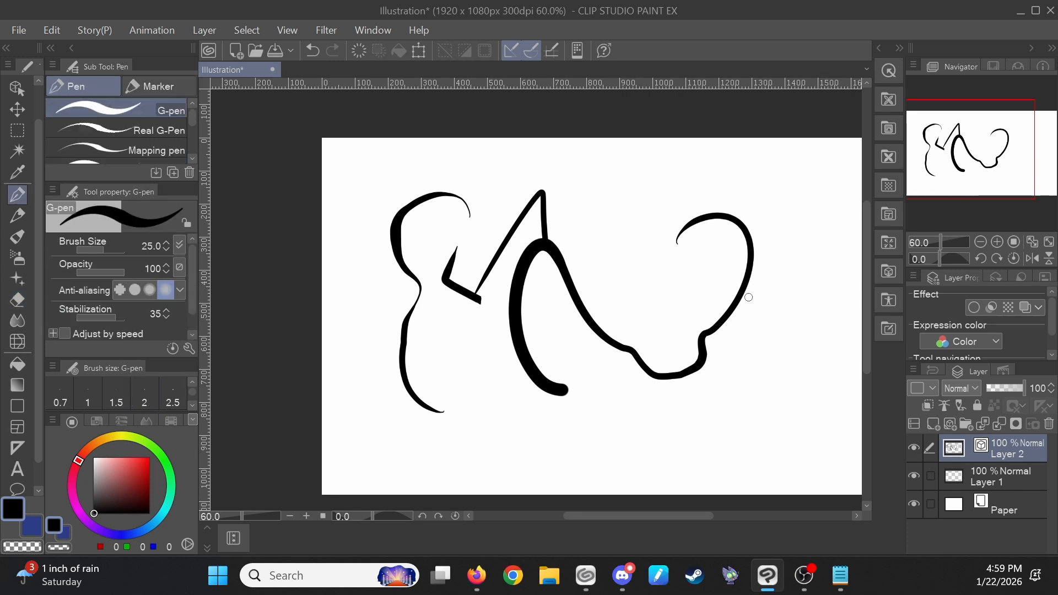
scroll(625, 280, "up", 3)
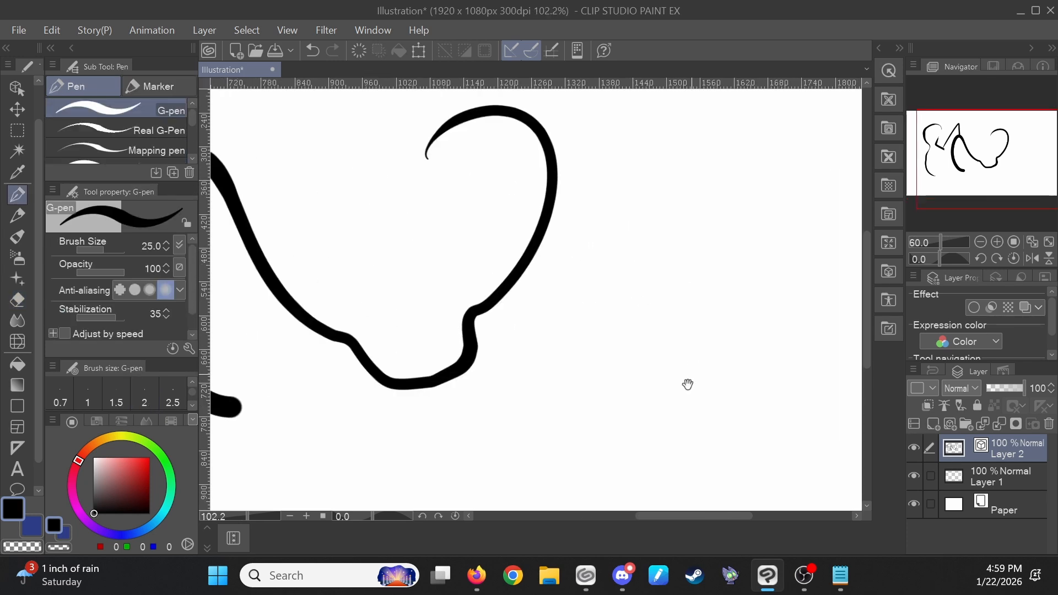
left_click_drag(650, 169, 632, 354)
left_click_drag(615, 178, 816, 201)
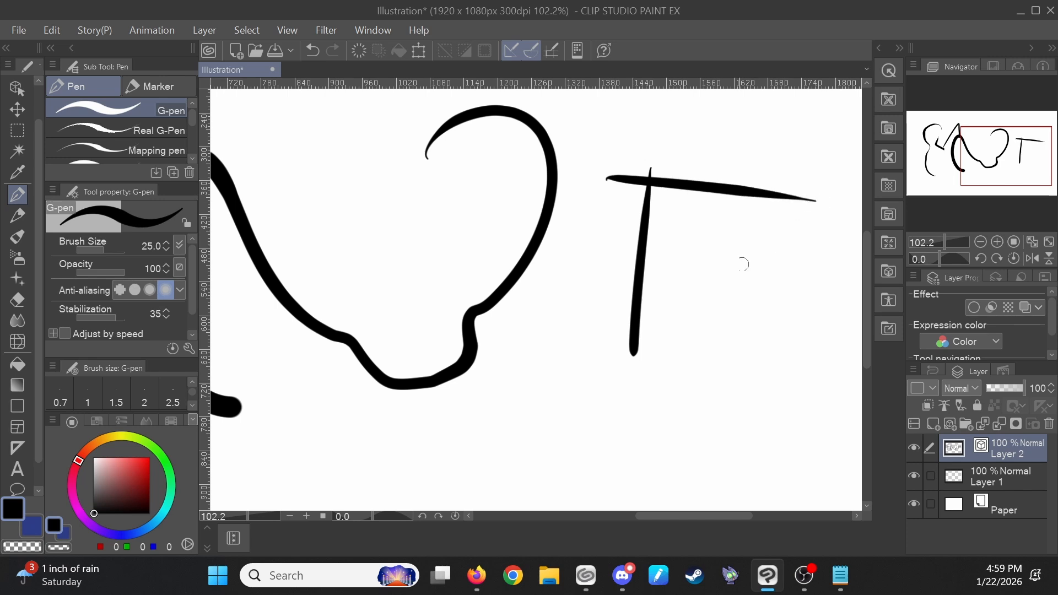
left_click_drag(593, 326, 803, 337)
left_click_drag(786, 169, 772, 439)
mouse_move(805, 326)
left_mouse_down()
mouse_move(753, 274)
mouse_move(713, 160)
left_mouse_up()
mouse_move(567, 262)
left_mouse_down()
mouse_move(588, 216)
mouse_move(647, 170)
left_mouse_up()
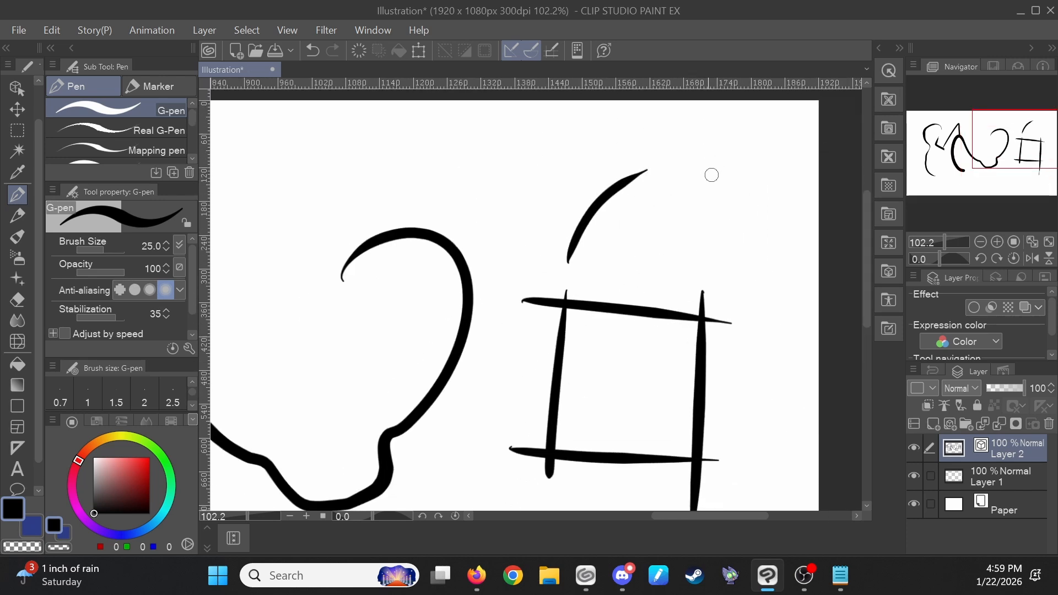
mouse_move(760, 212)
left_mouse_down()
mouse_move(746, 199)
mouse_move(565, 211)
left_mouse_up()
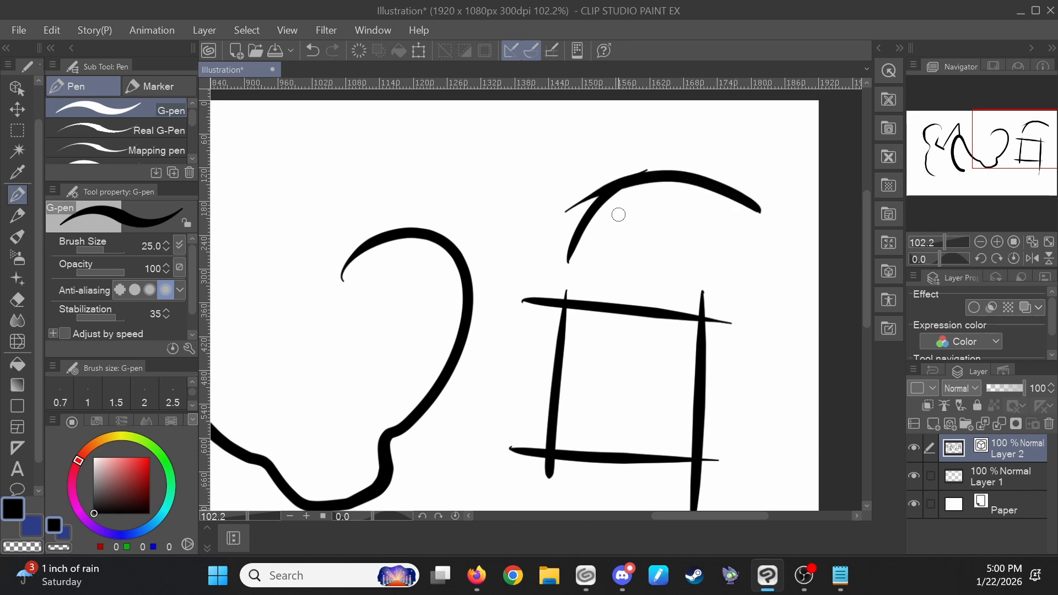
- Erase the overlapping end where the two top arcs meet with the vector eraser
scroll(631, 185, "up", 1)
key("e")
left_click_drag(554, 200, 565, 215)
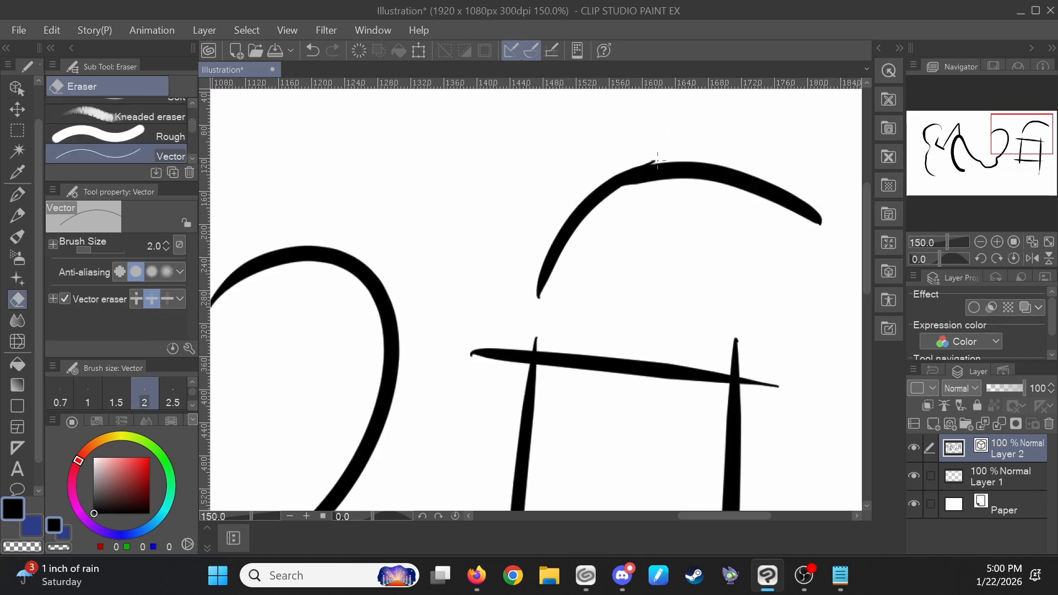
left_click(657, 159)
left_click(629, 177, "ctrl")
left_click_drag(627, 178, 623, 180)
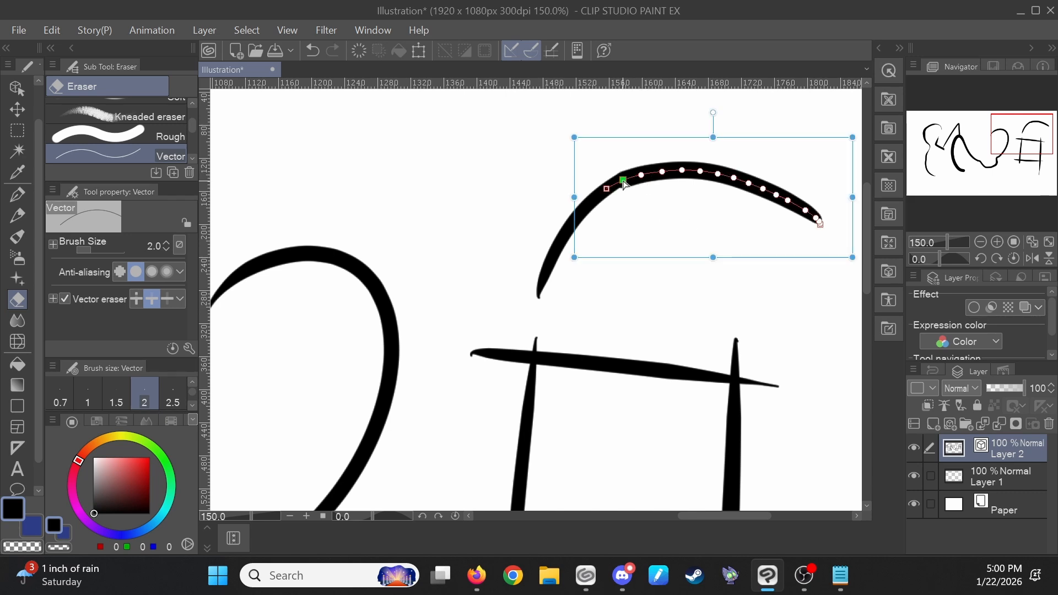
left_click(613, 186, "ctrl")
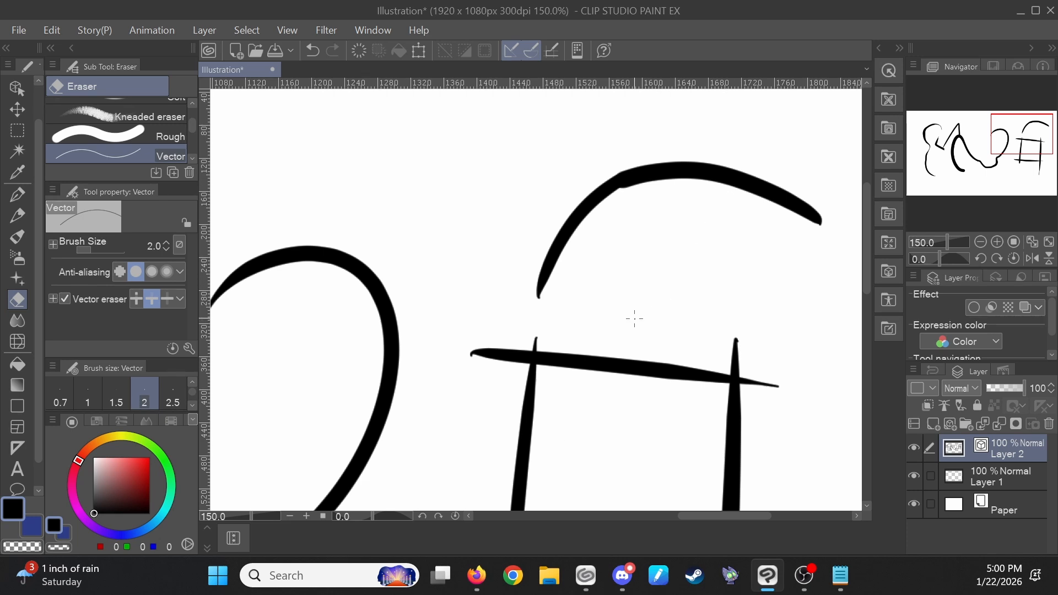
- Join the two top arcs into one line with the Connect vector lines correction tool
key("y")
scroll(191, 122, "up", 1)
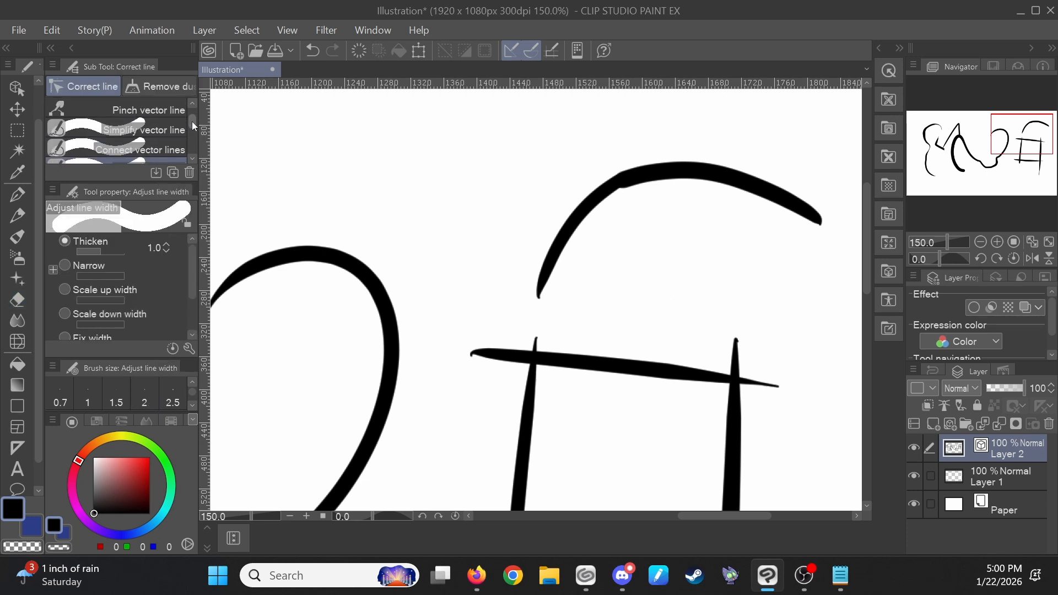
left_click(180, 147)
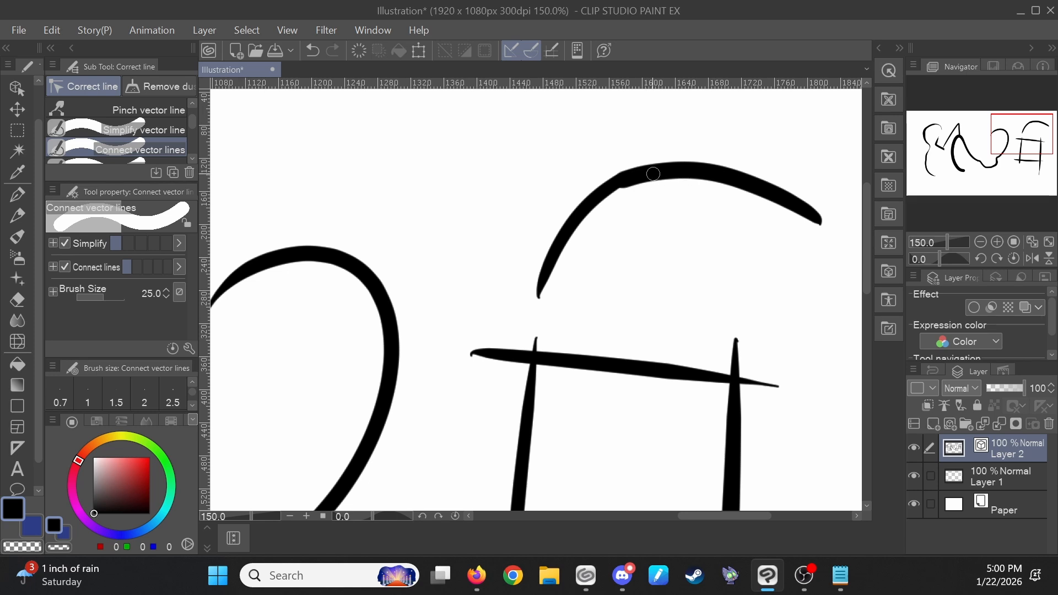
left_click_drag(653, 174, 622, 186)
mouse_move(616, 195)
left_mouse_down()
mouse_move(638, 175)
mouse_move(629, 203)
left_mouse_up()
- Trim the overshooting line ends of the square with the vector eraser to leave a clean box
scroll(673, 307, "down", 5)
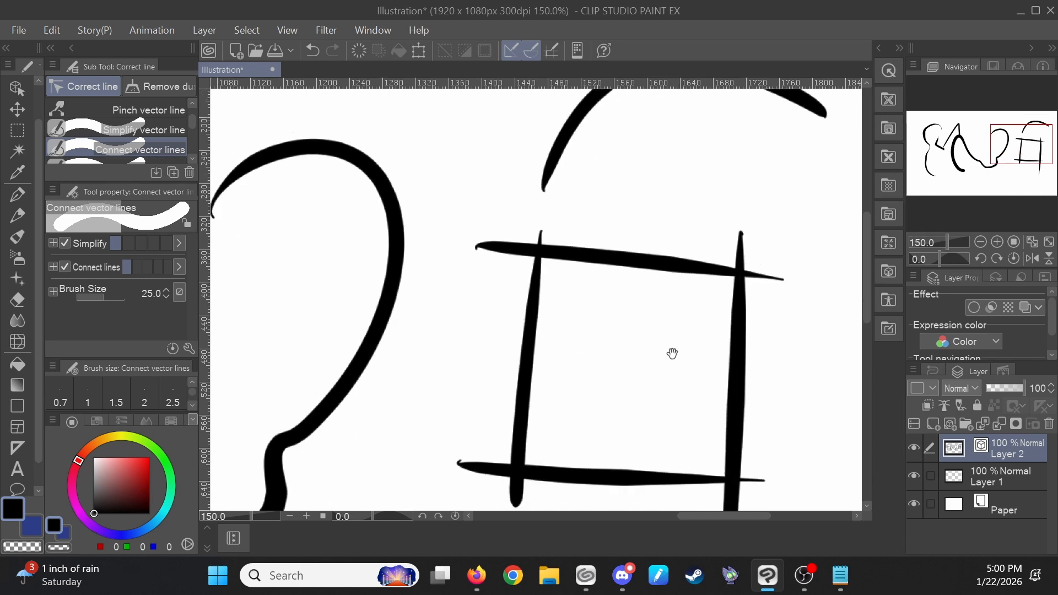
key("e")
left_click_drag(487, 158, 466, 435)
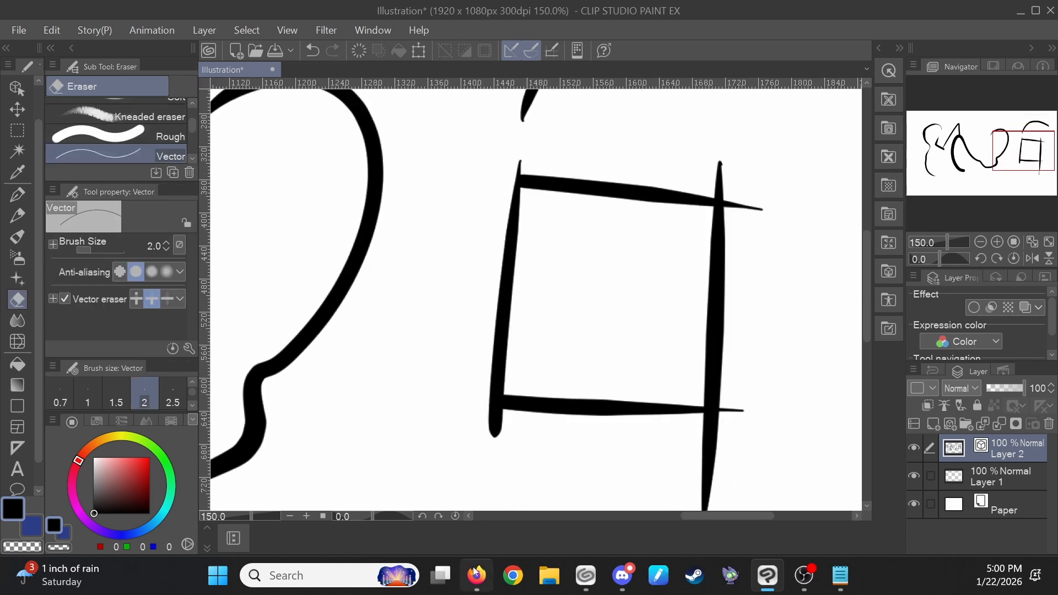
mouse_move(744, 177)
left_mouse_down()
mouse_move(736, 525)
mouse_move(689, 436)
mouse_move(780, 472)
left_mouse_up()
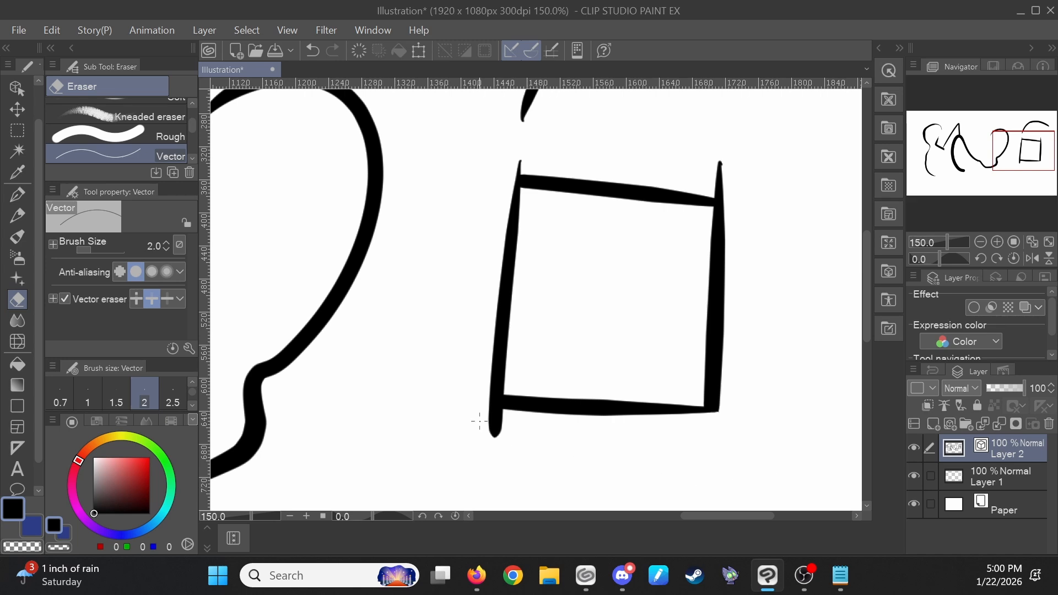
left_click_drag(480, 421, 517, 427)
left_click_drag(500, 167, 781, 188)
left_click_drag(804, 237, 779, 332)
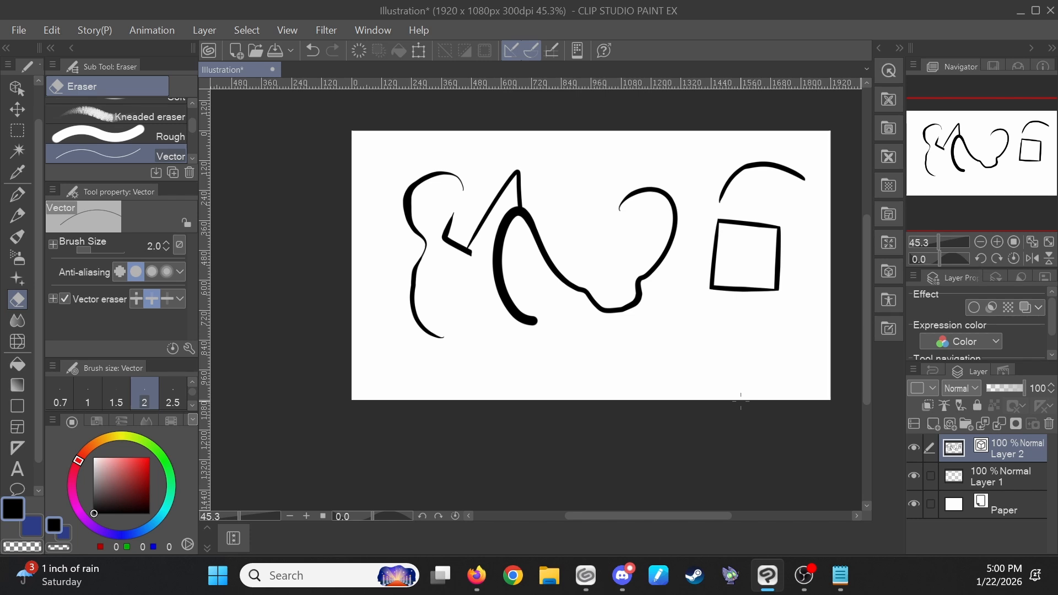
- Draw two overlapping curved strokes and two long diagonal strokes with the G-pen below the drawing
key("p")
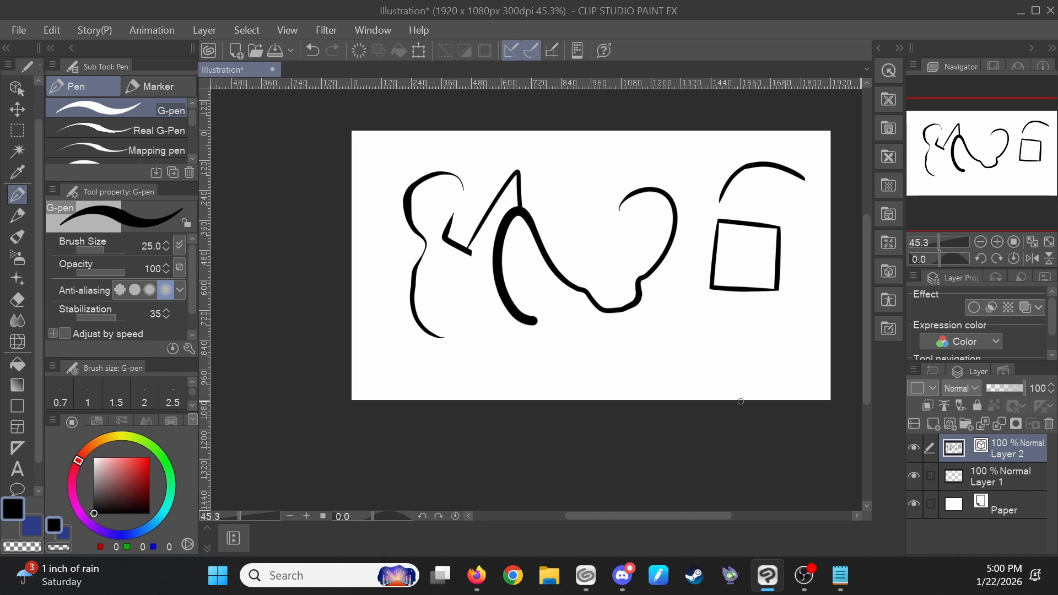
left_click_drag(690, 330, 727, 218)
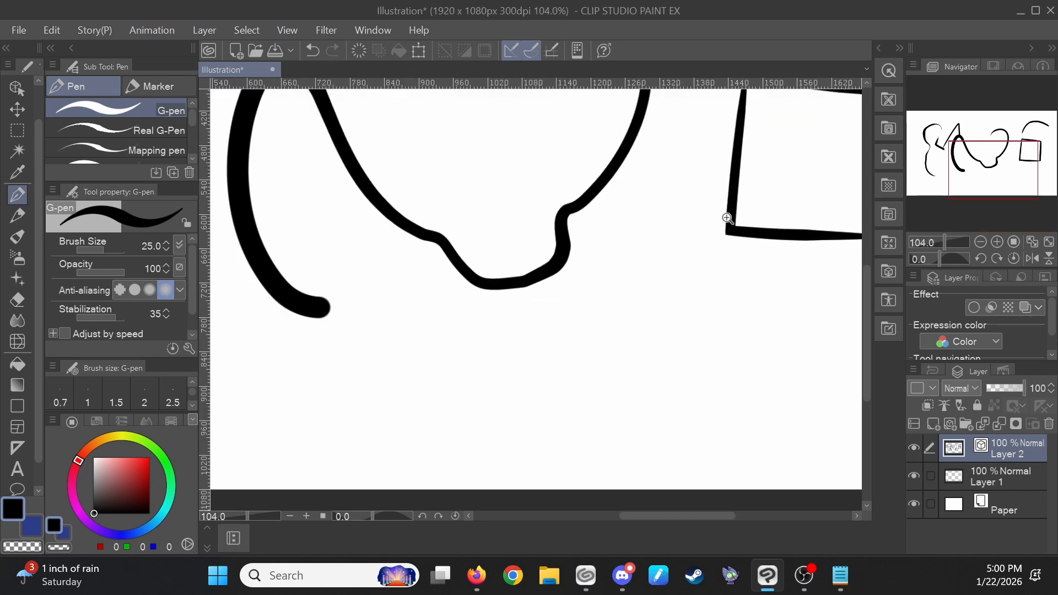
left_click_drag(559, 405, 673, 345)
key("ctrl+z")
left_click_drag(582, 417, 631, 287)
mouse_move(600, 349)
left_mouse_down()
mouse_move(657, 292)
mouse_move(603, 351)
mouse_move(701, 269)
left_mouse_up()
key("ctrl+z")
mouse_move(625, 329)
left_mouse_down()
mouse_move(730, 287)
mouse_move(652, 273)
left_mouse_up()
key("space")
left_click_drag(632, 394, 521, 366)
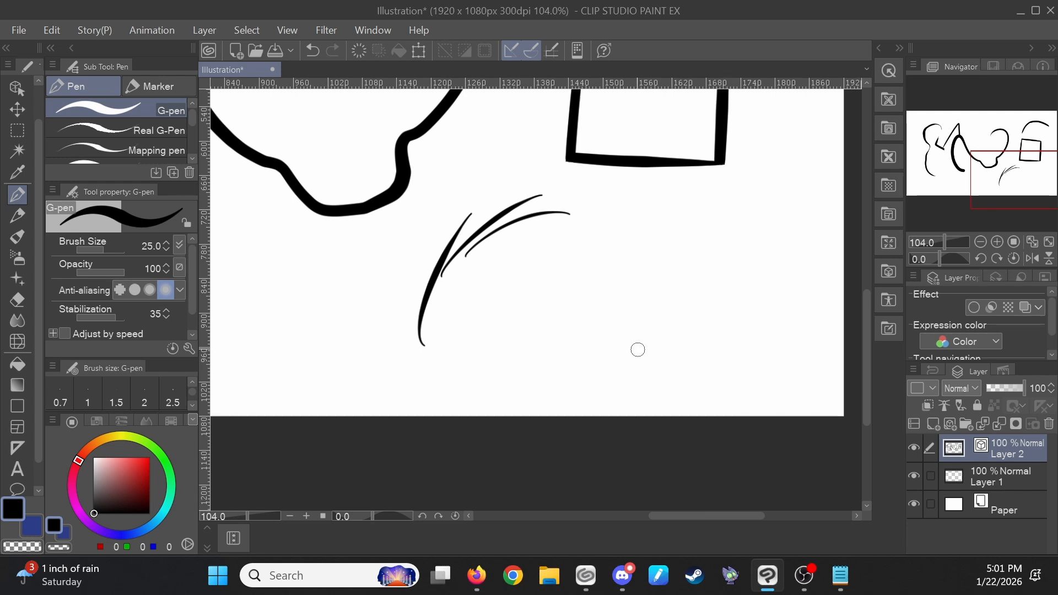
mouse_move(514, 320)
left_mouse_down()
mouse_move(699, 235)
mouse_move(744, 229)
left_mouse_up()
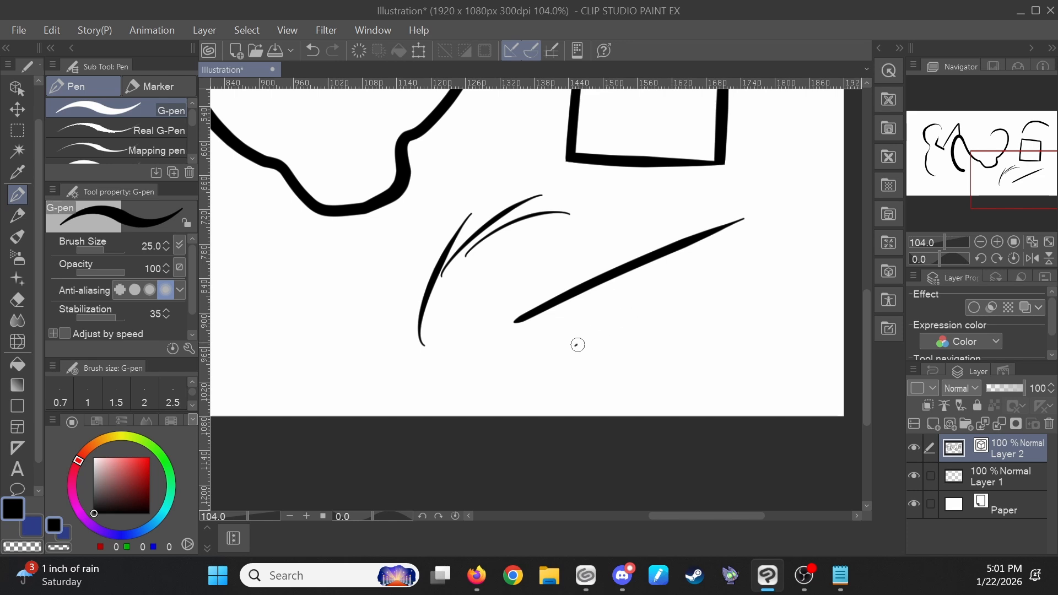
left_click_drag(575, 345, 779, 248)
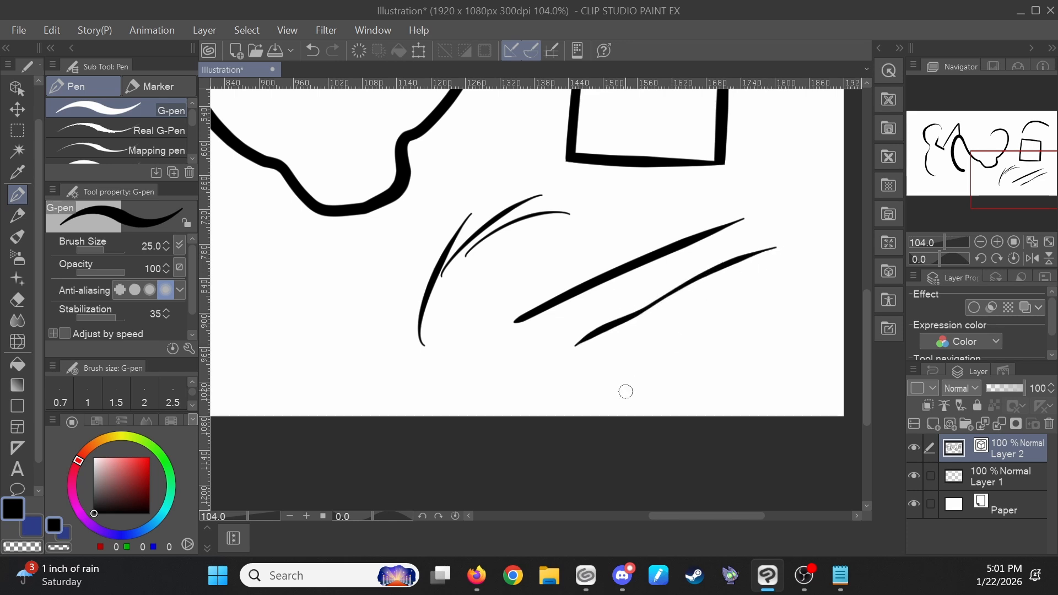
- Select the Pinch vector line sub tool, set its pinch level, and pull the upper diagonal stroke into an arc
key("y")
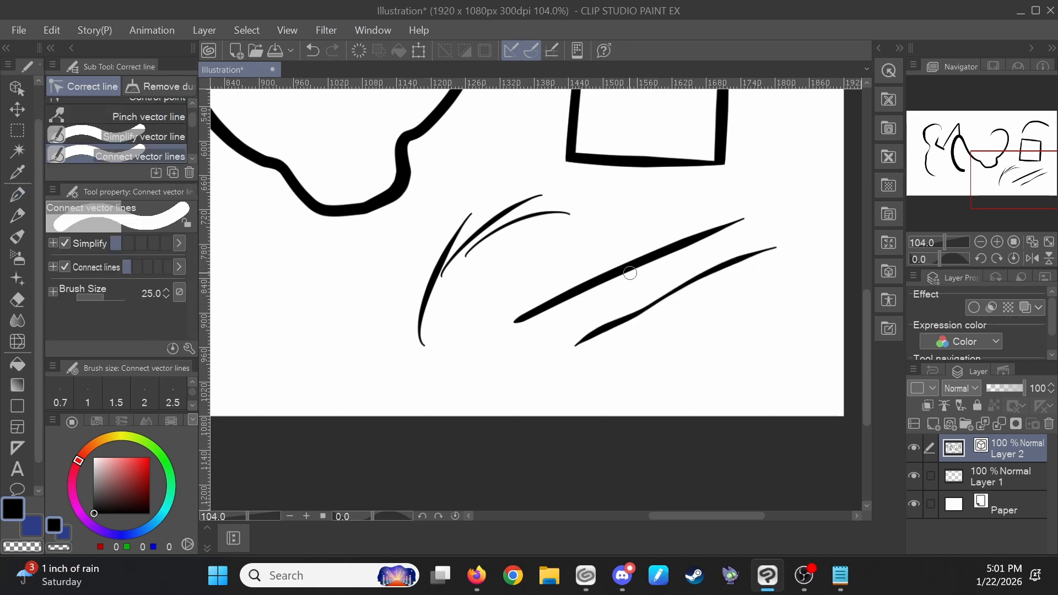
scroll(191, 121, "up", 2)
left_click(149, 110)
left_click(148, 130)
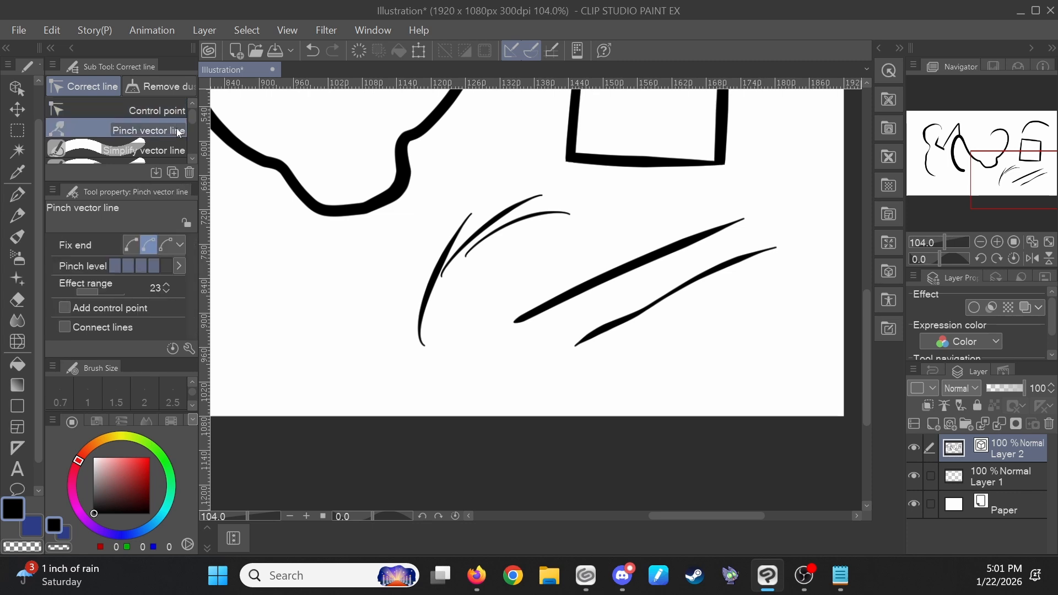
mouse_move(623, 265)
left_mouse_down()
mouse_move(619, 244)
mouse_move(633, 255)
mouse_move(616, 231)
left_mouse_up()
key("ctrl+z")
key("ctrl+z")
left_click(154, 270)
left_click_drag(681, 227, 685, 210)
left_click_drag(566, 271, 545, 258)
left_click_drag(661, 273, 602, 312)
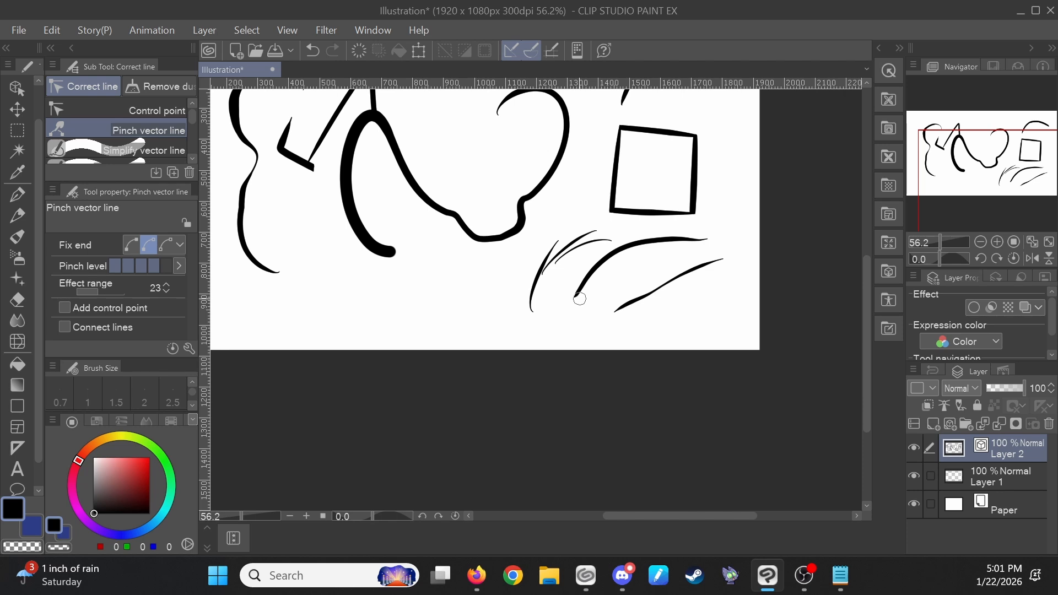
- Draw three short converging strokes with the G-pen to the left of the curved strokes
key("p")
scroll(540, 256, "up", 4)
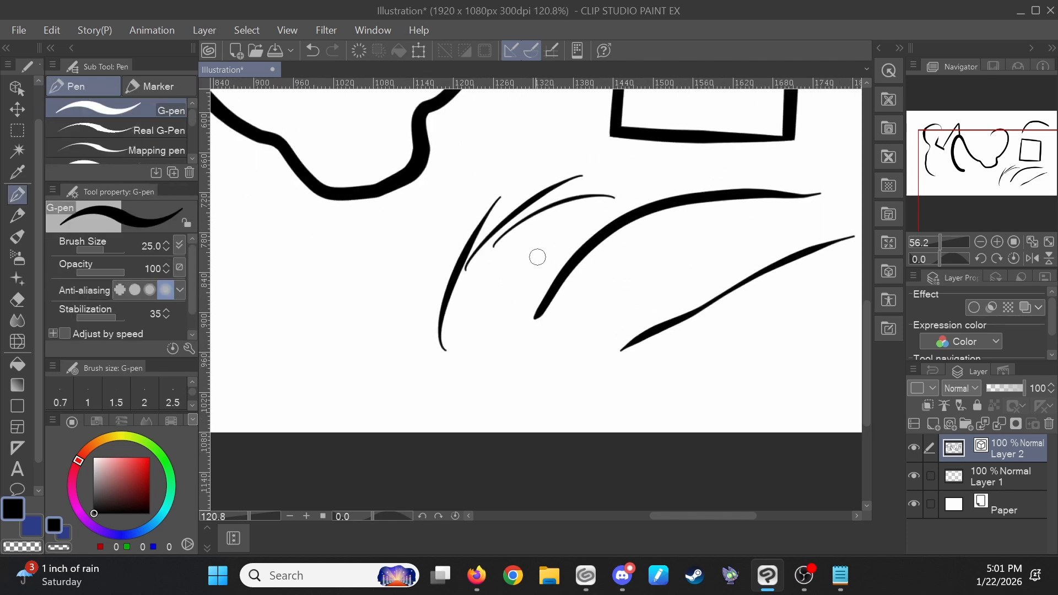
left_click(483, 242, "ctrl")
left_click_drag(324, 363, 381, 291)
mouse_move(333, 343)
left_mouse_down()
mouse_move(393, 297)
mouse_move(397, 310)
left_mouse_up()
left_click(350, 325, "ctrl")
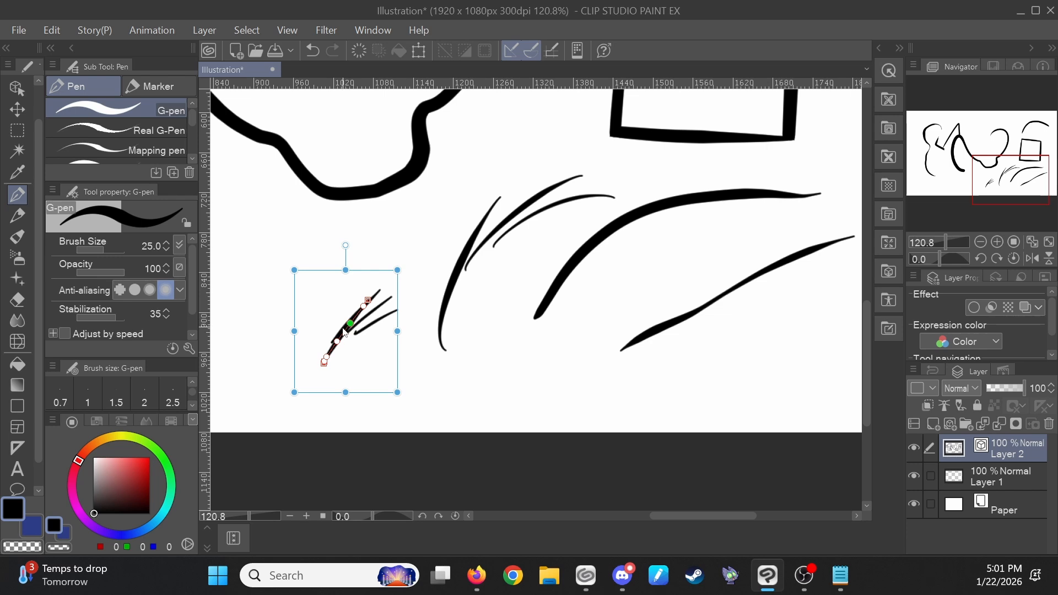
left_click(344, 329, "ctrl")
left_click(357, 324, "ctrl")
left_click(367, 327, "ctrl")
left_click_drag(382, 325, 453, 298)
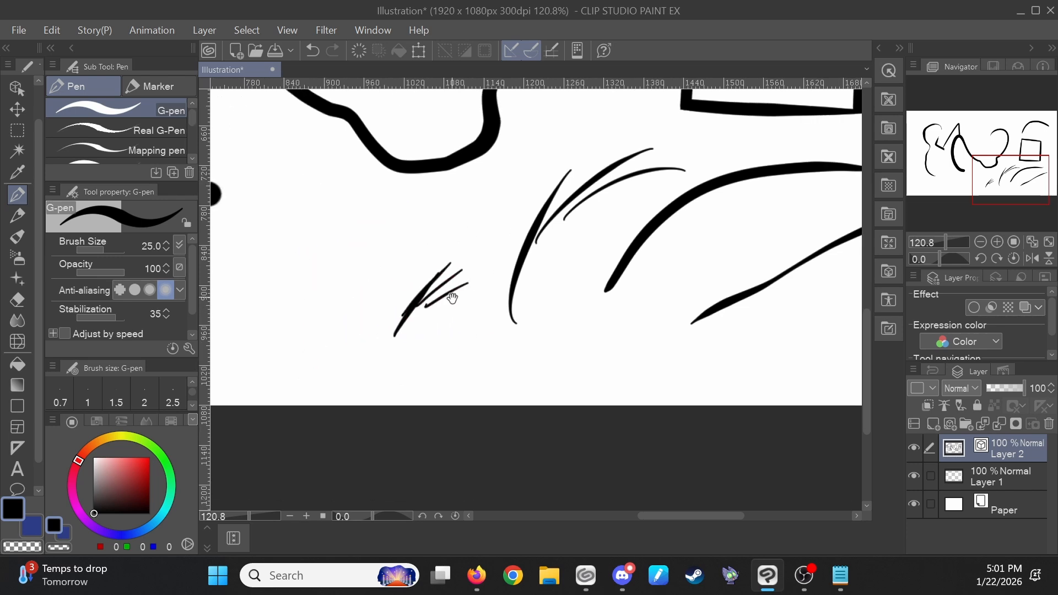
- Try to pinch the short converging strokes together with Pinch vector line
scroll(433, 295, "up", 4)
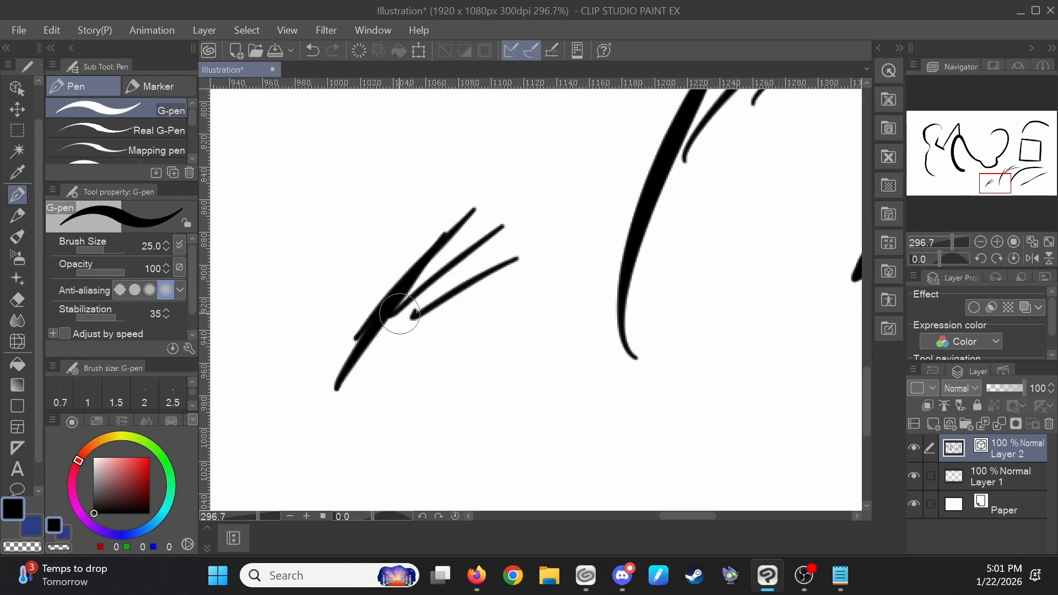
key("y")
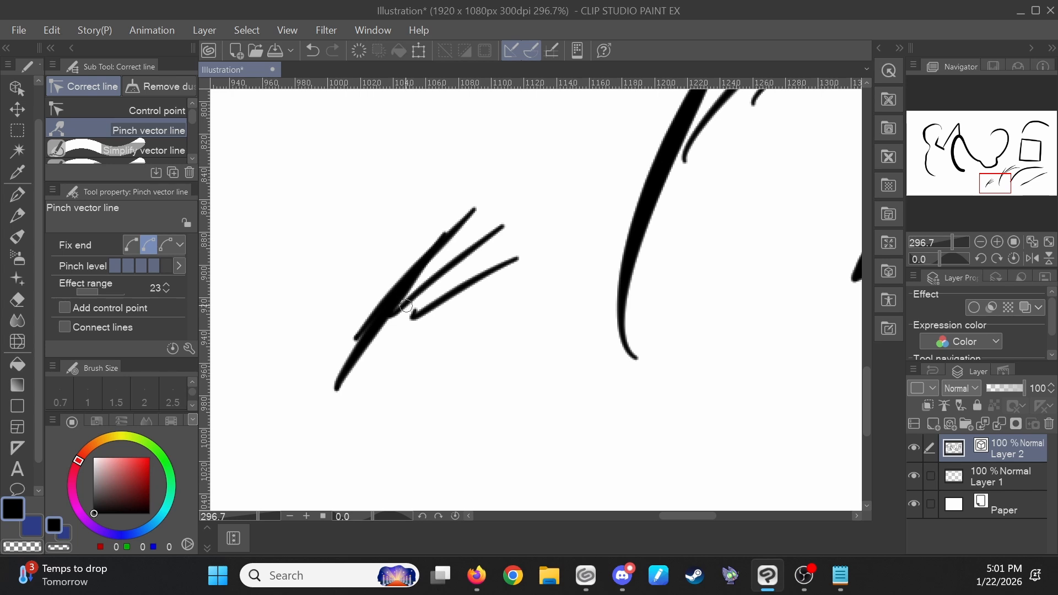
mouse_move(386, 309)
left_mouse_down()
mouse_move(423, 285)
mouse_move(415, 336)
left_mouse_up()
mouse_move(413, 296)
left_mouse_down()
mouse_move(448, 354)
mouse_move(472, 280)
left_mouse_up()
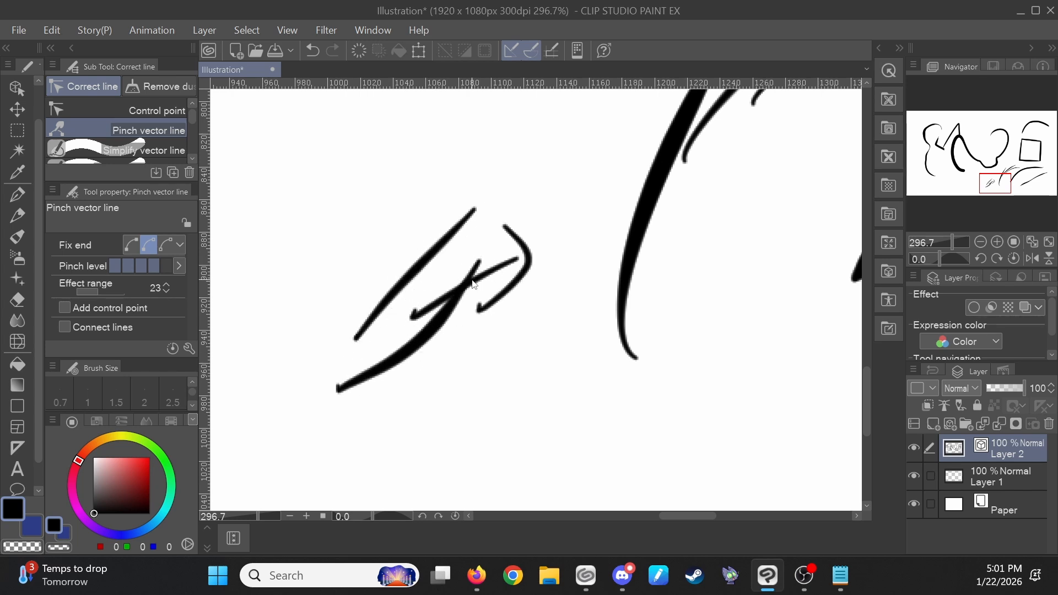
key("ctrl+z")
key("ctrl+z")
key("ctrl+z")
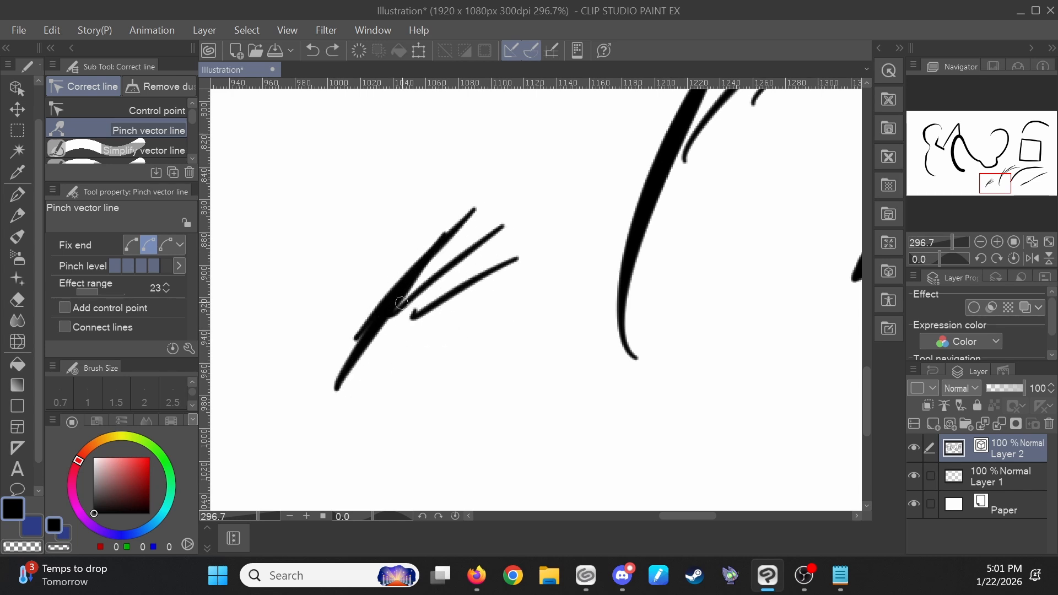
mouse_move(401, 303)
left_mouse_down()
mouse_move(348, 329)
mouse_move(389, 281)
mouse_move(384, 299)
left_mouse_up()
key("ctrl+z")
left_click_drag(444, 331, 346, 411)
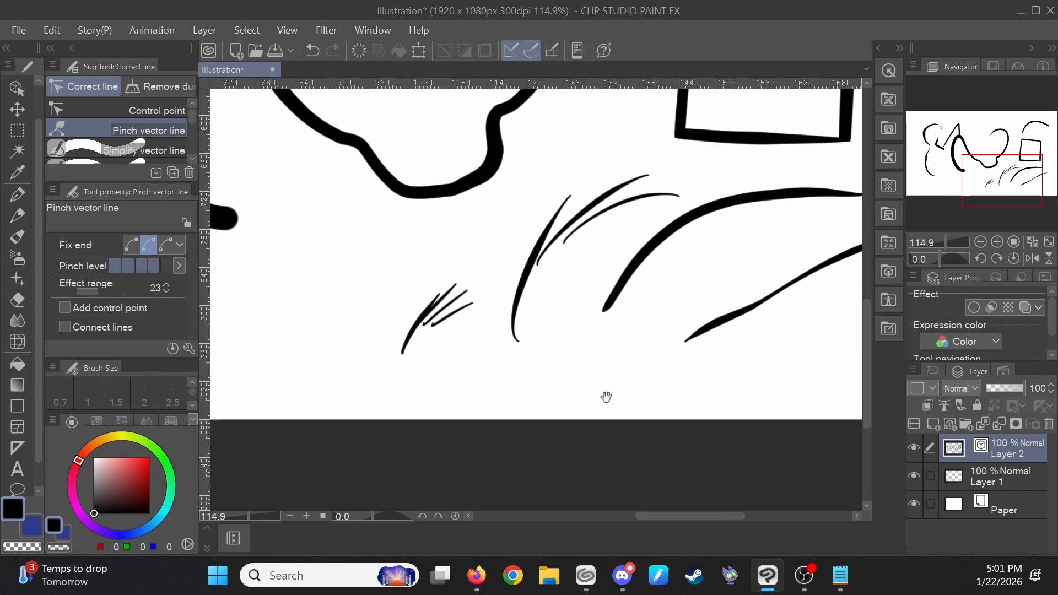
left_click_drag(634, 362, 567, 362)
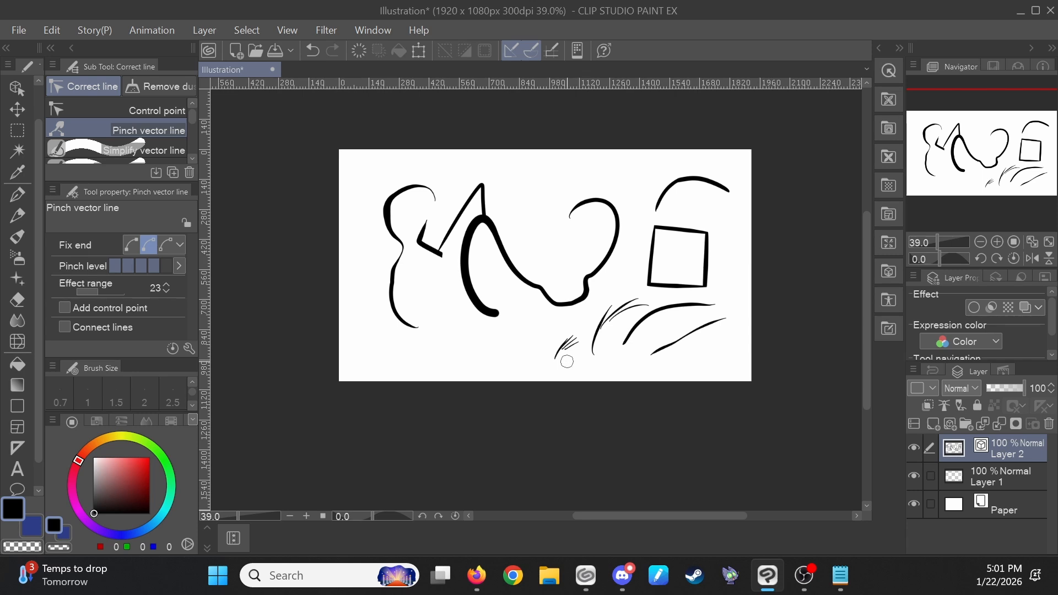
- Draw a large C-shaped arc with the G-pen below the thick curved stroke
key("p")
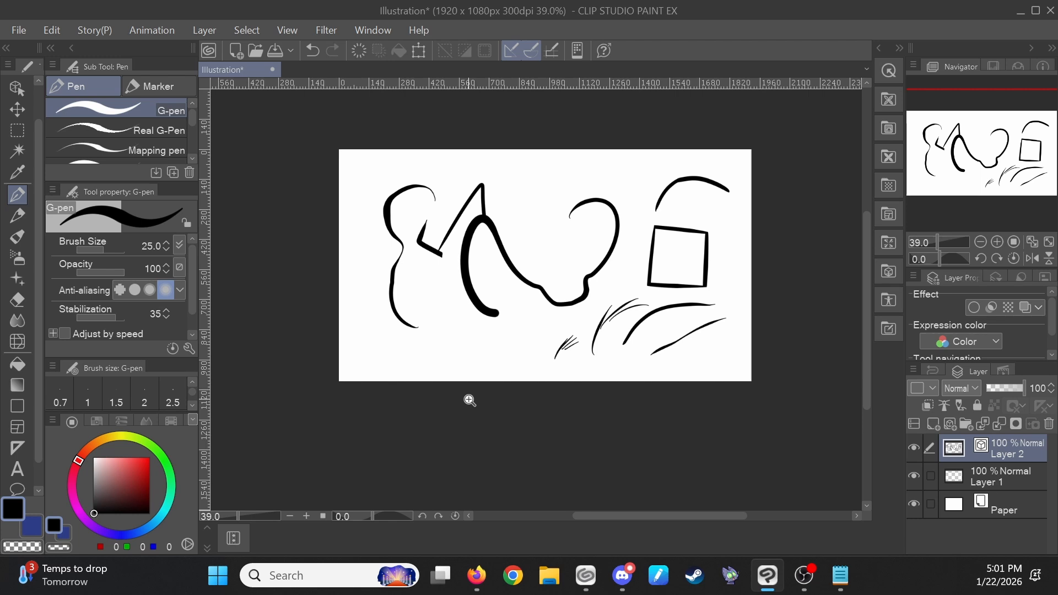
left_click(498, 325)
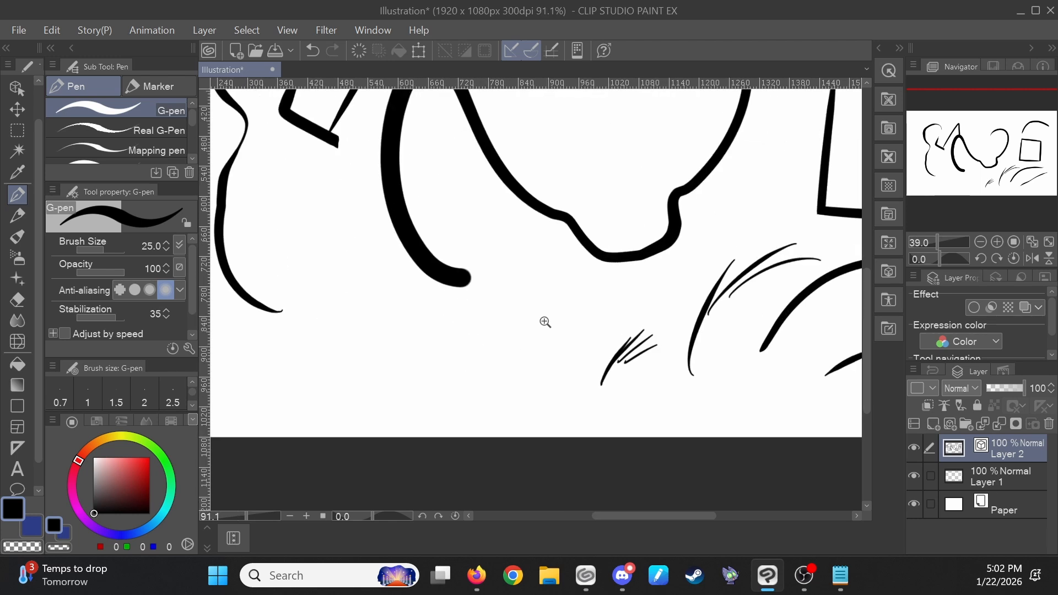
left_click(515, 317)
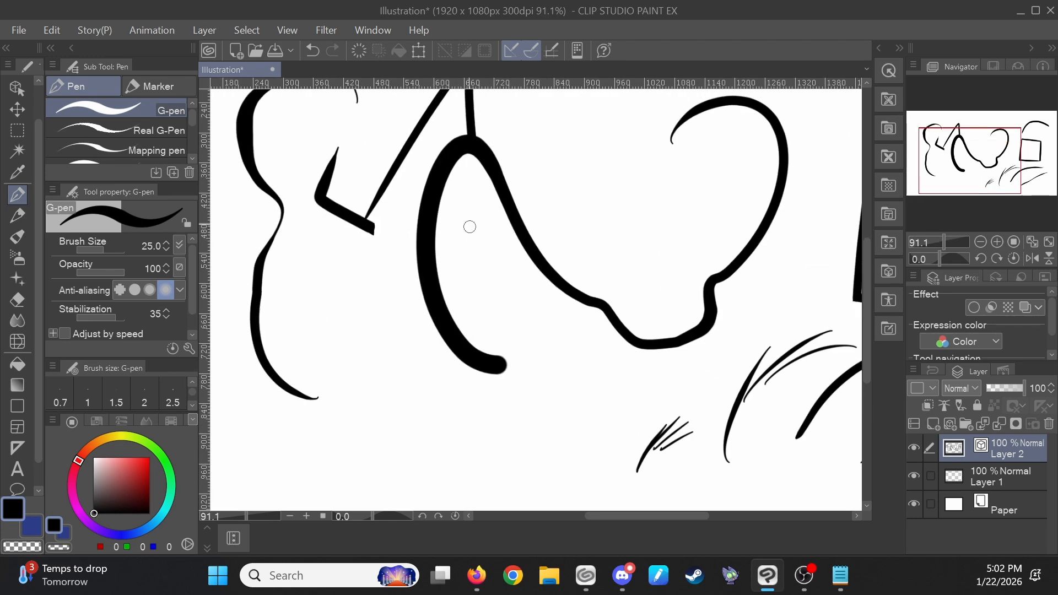
left_click_drag(465, 184, 528, 355)
key("ctrl+z")
left_click_drag(548, 399, 543, 347)
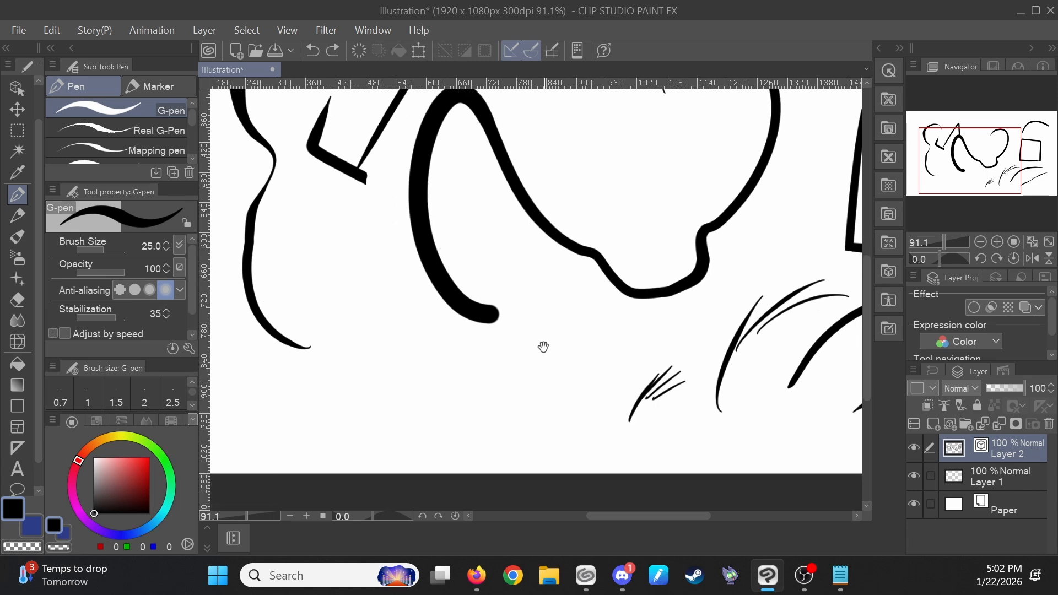
left_click_drag(543, 430, 572, 354)
mouse_move(483, 404)
left_mouse_down()
mouse_move(569, 307)
mouse_move(602, 234)
mouse_move(527, 276)
mouse_move(565, 393)
left_mouse_up()
key("ctrl+z")
key("ctrl+z")
mouse_move(628, 273)
left_mouse_down()
mouse_move(592, 238)
mouse_move(524, 405)
mouse_move(584, 406)
left_mouse_up()
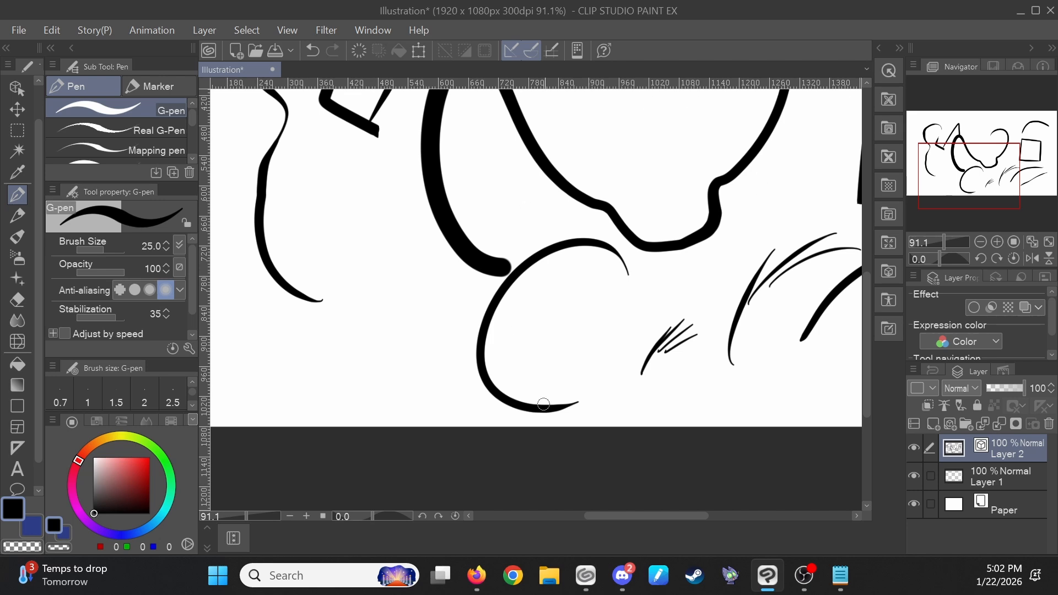
left_click_drag(635, 272, 608, 380)
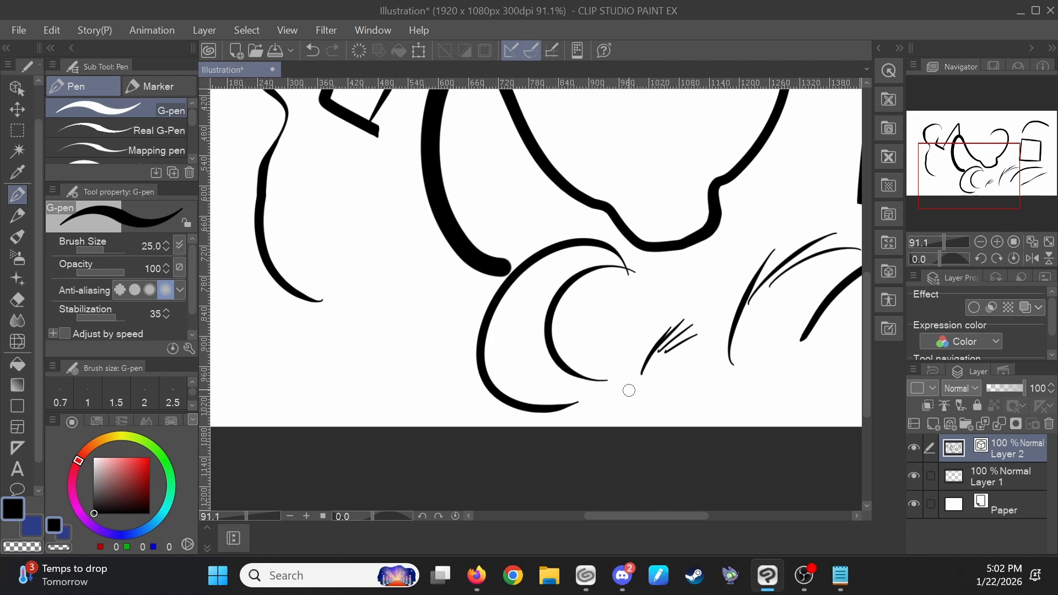
key("ctrl+z")
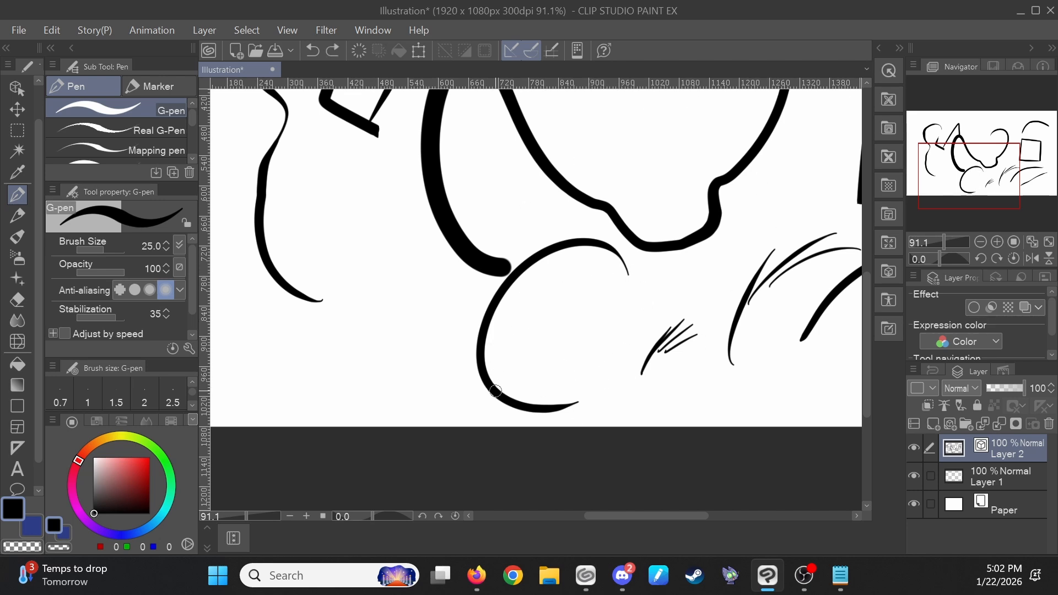
- Pinch the lower bend of the C-shaped arc with Pinch vector line
key("y")
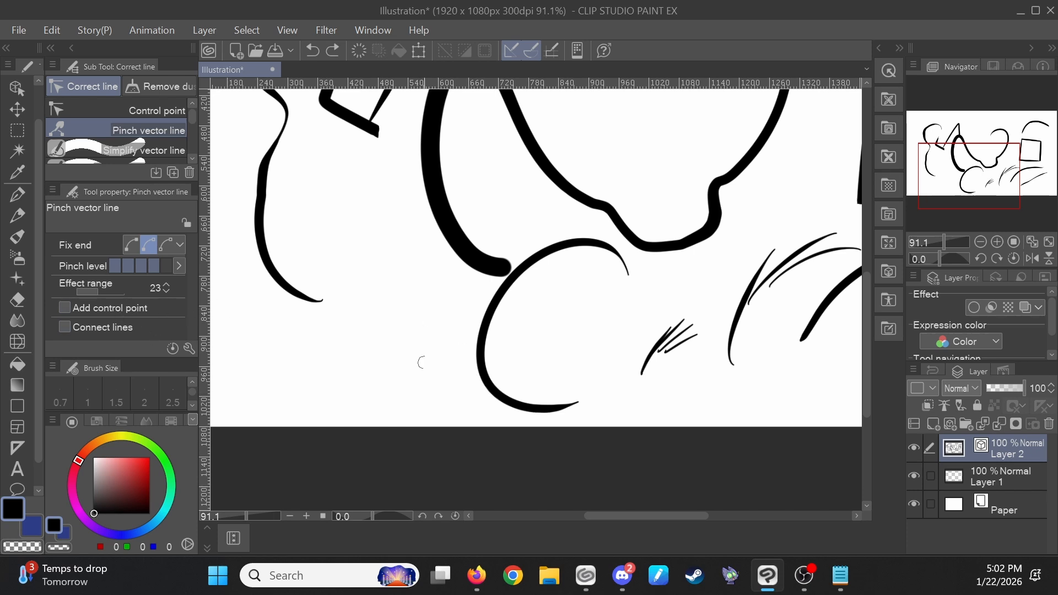
left_click_drag(499, 386, 523, 368)
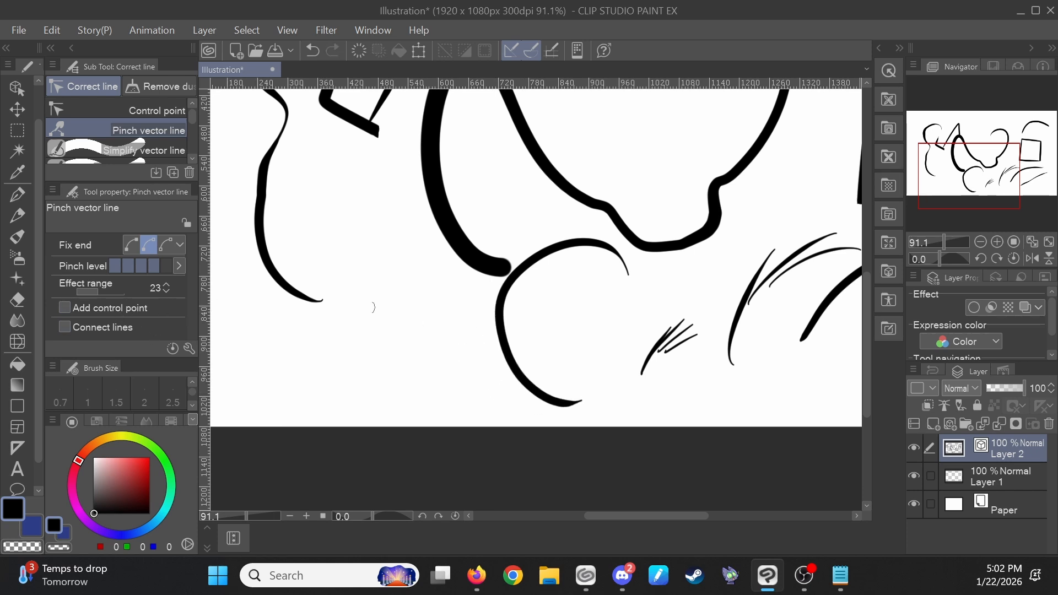
- Undo the last pinch and reshape the C-shaped arc into a rounded arch with repeated Pinch vector line strokes
key("ctrl+z")
left_click_drag(547, 412, 530, 355)
left_click_drag(609, 391, 634, 348)
left_click_drag(540, 291, 546, 298)
left_click_drag(618, 357, 614, 344)
mouse_move(620, 379)
left_mouse_down()
mouse_move(613, 389)
mouse_move(567, 279)
mouse_move(569, 394)
mouse_move(543, 387)
left_mouse_up()
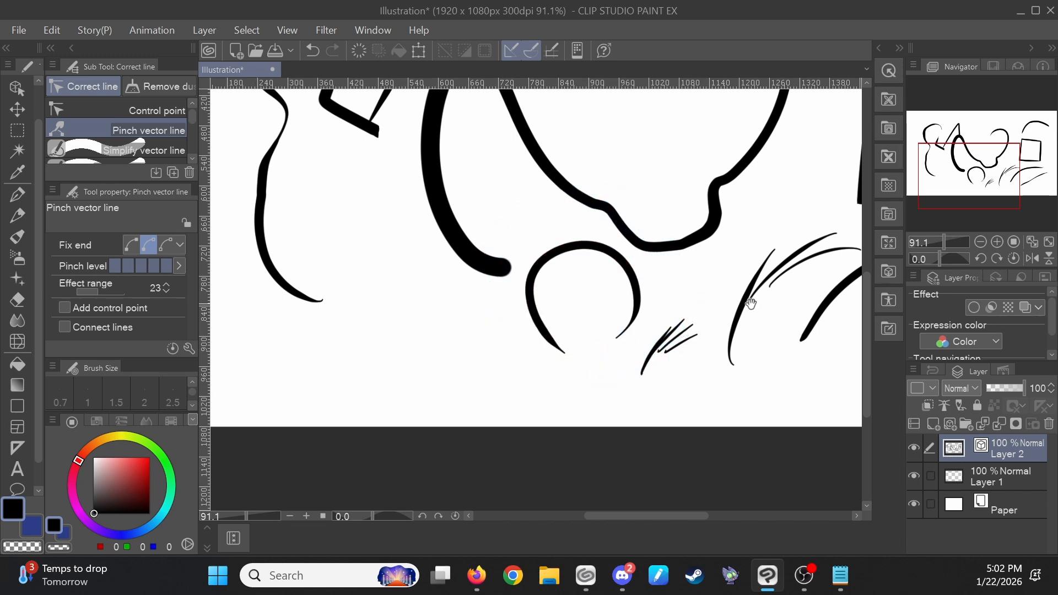
scroll(760, 292, "down", 4)
left_click_drag(698, 348, 629, 363)
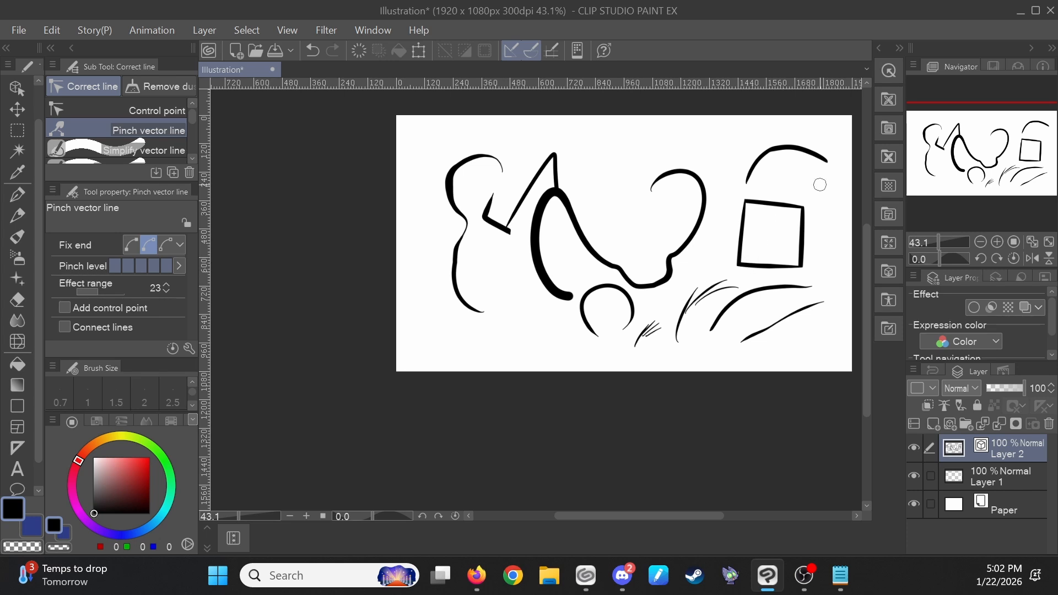
scroll(763, 237, "up", 3)
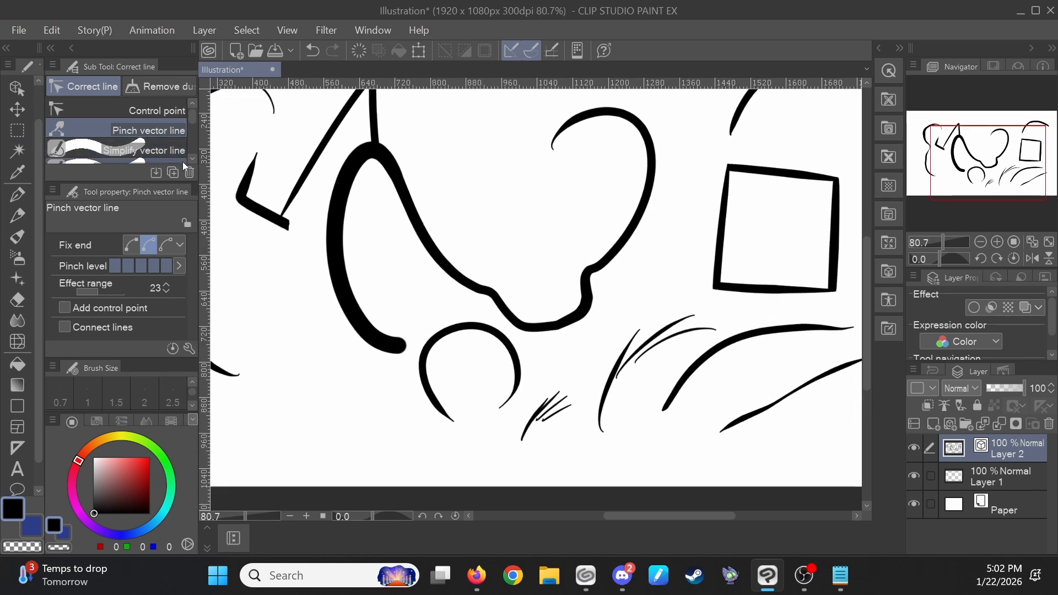
- Select the square with the Object tool and set its line brush size to 35
key("p")
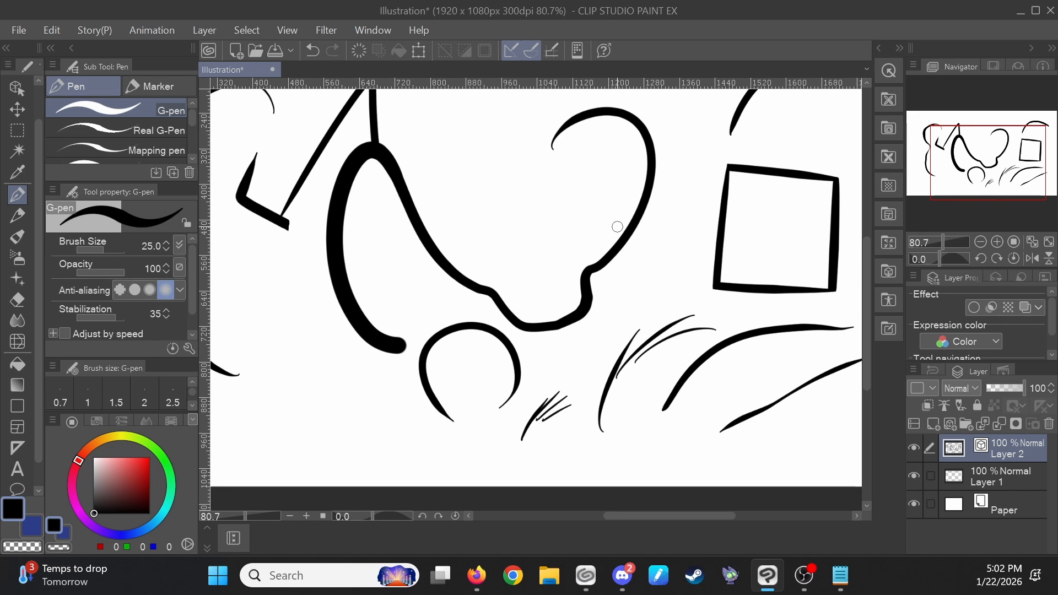
scroll(711, 172, "down", 3)
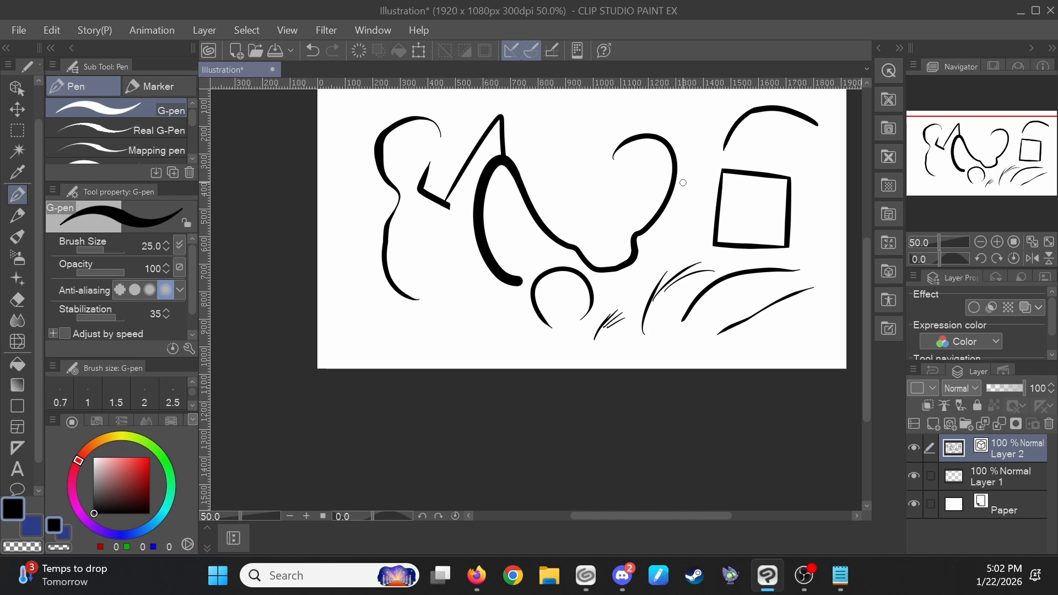
left_click(23, 93)
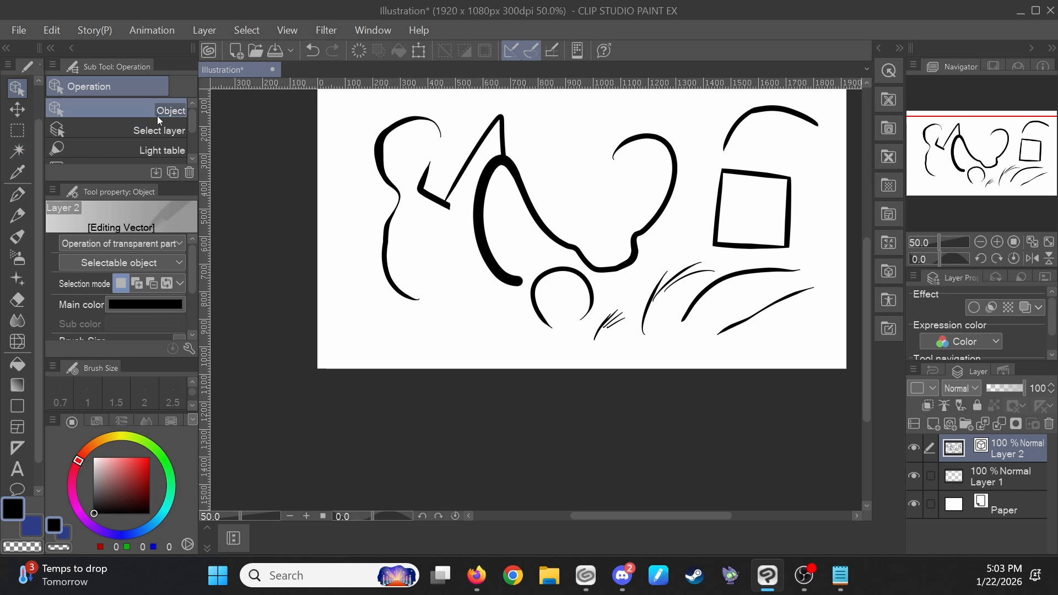
left_click_drag(763, 180, 689, 216)
scroll(696, 211, "up", 1)
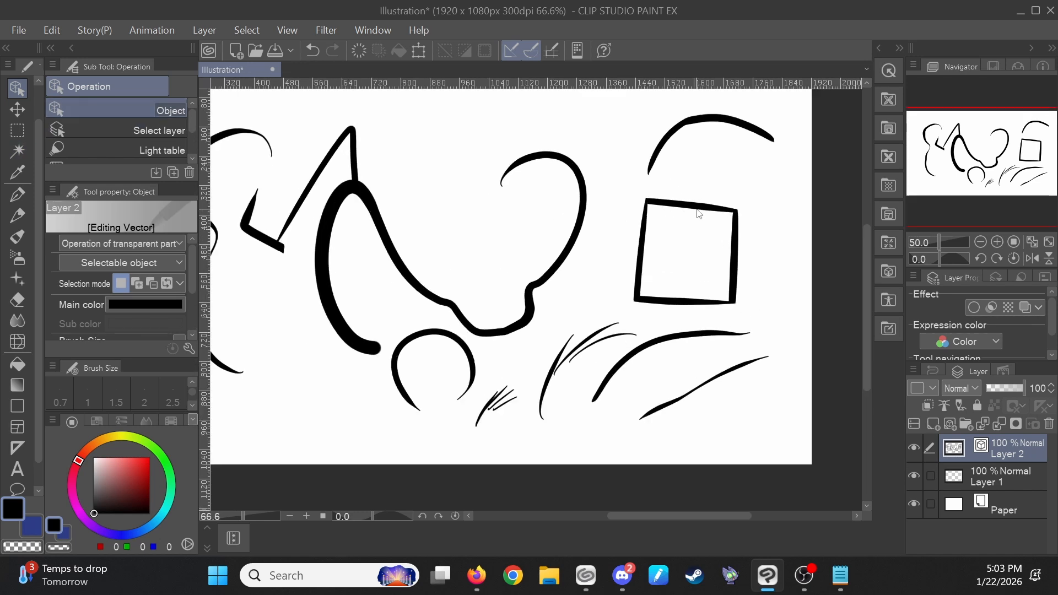
left_click(695, 207)
scroll(701, 253, "up", 1)
scroll(654, 254, "up", 1)
left_click(603, 263, "shift")
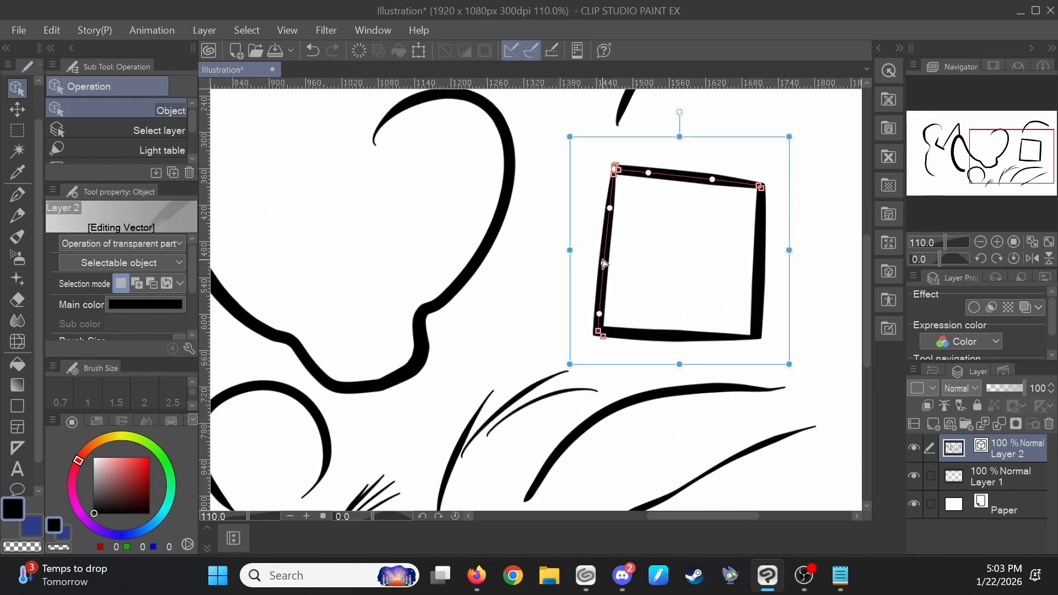
left_click(711, 335, "shift")
left_click(758, 263, "shift")
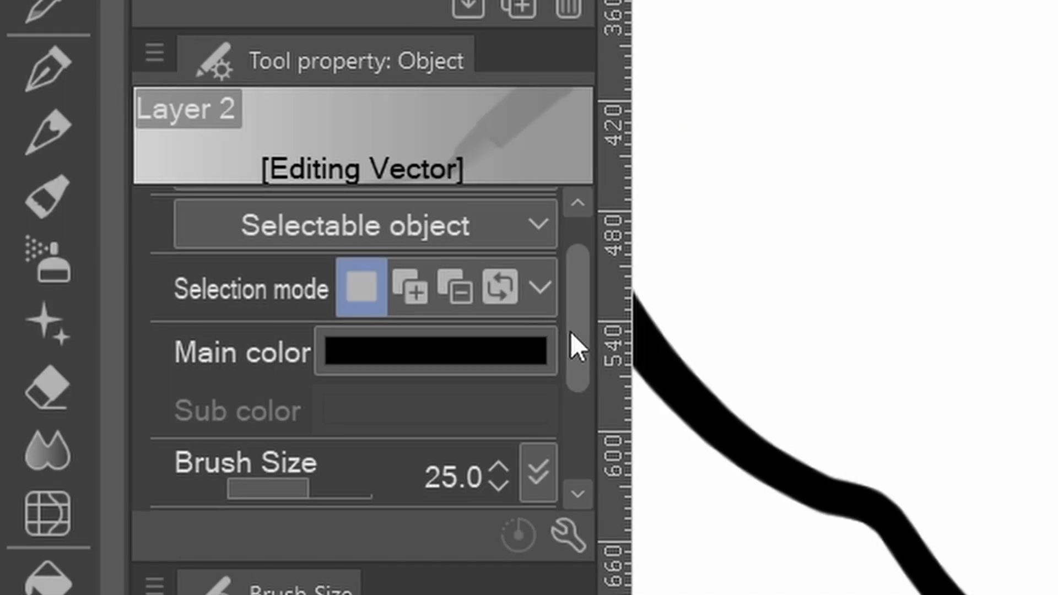
scroll(189, 282, "down", 2)
scroll(570, 332, "down", 1)
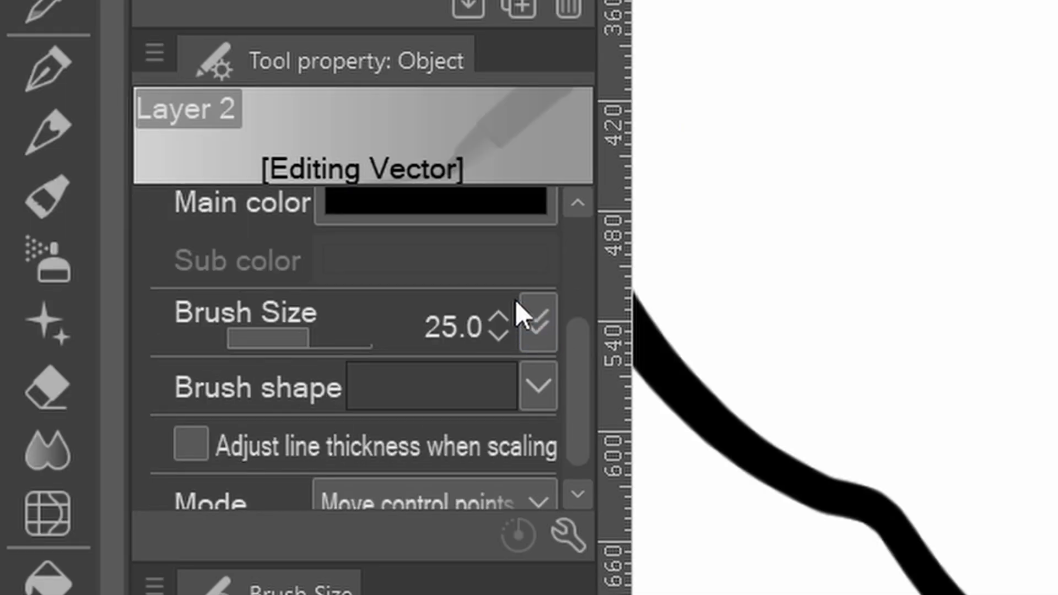
left_click(476, 306)
left_click(477, 306)
left_click(496, 315)
triple_click(496, 315)
triple_click(497, 315)
triple_click(497, 315)
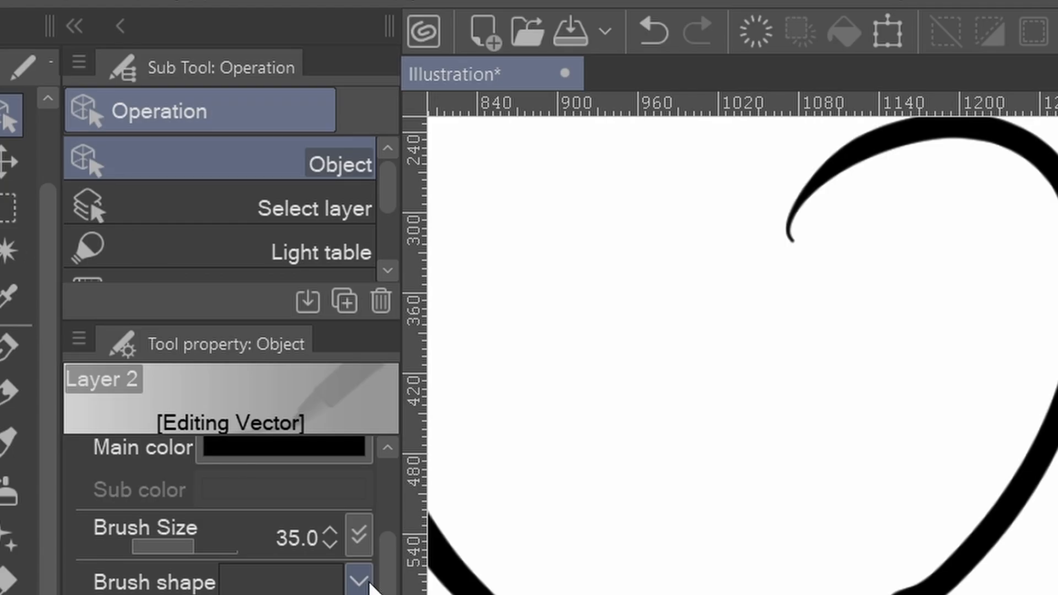
- Apply the Melody brush shape to the square's lines
left_click(367, 584)
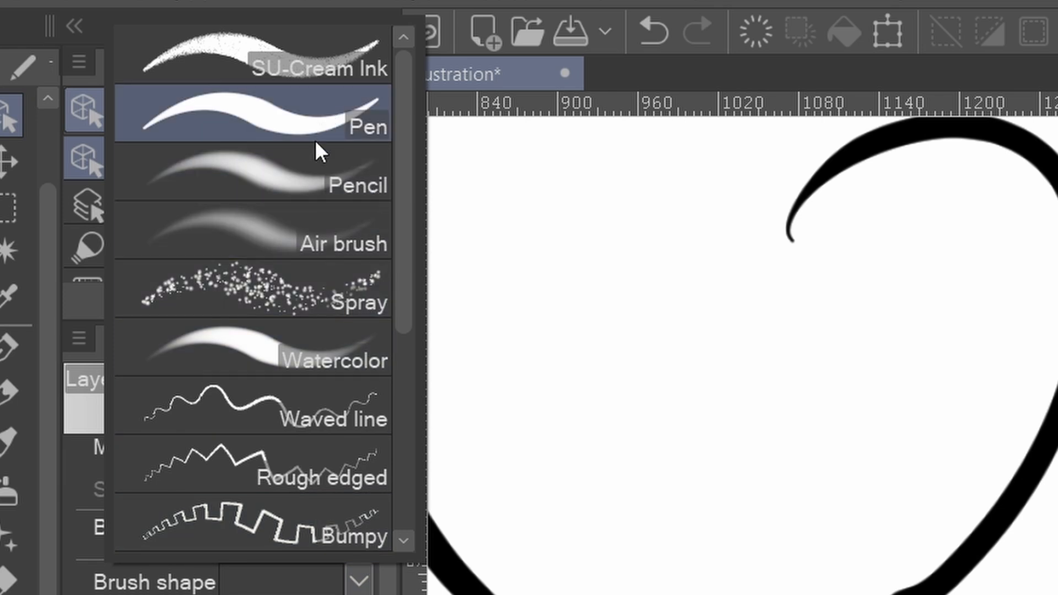
scroll(273, 385, "down", 2)
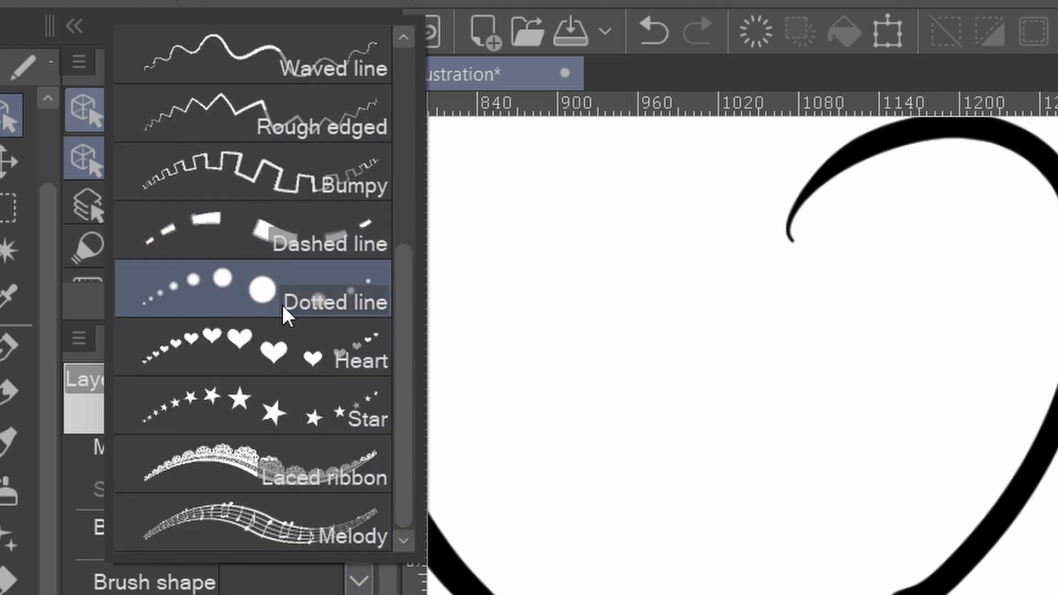
left_click(292, 524)
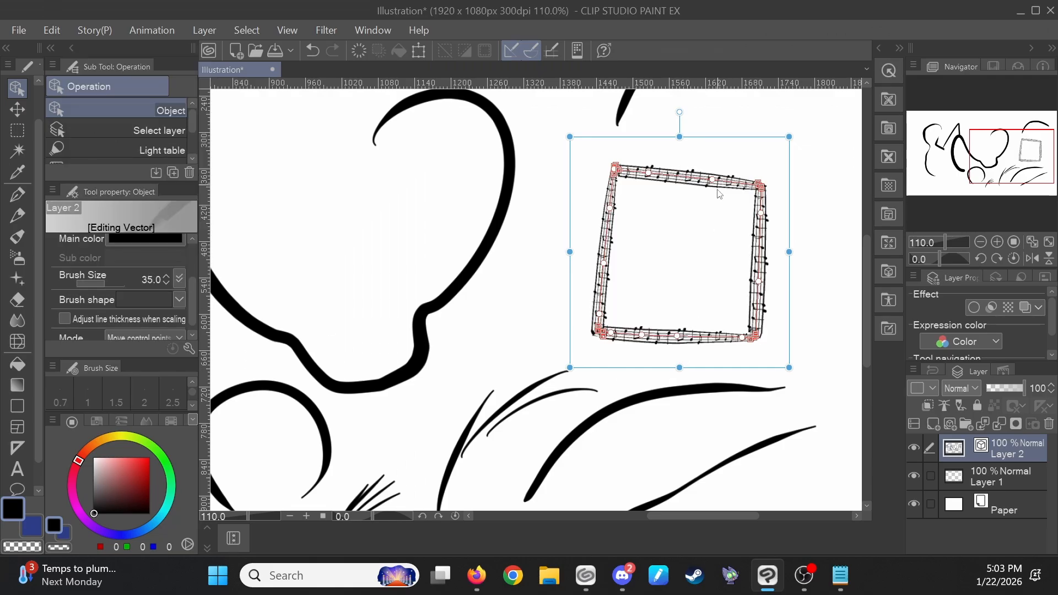
- Change the square's brush shape to the Watercolor preset
left_click(179, 299)
scroll(192, 248, "down", 3)
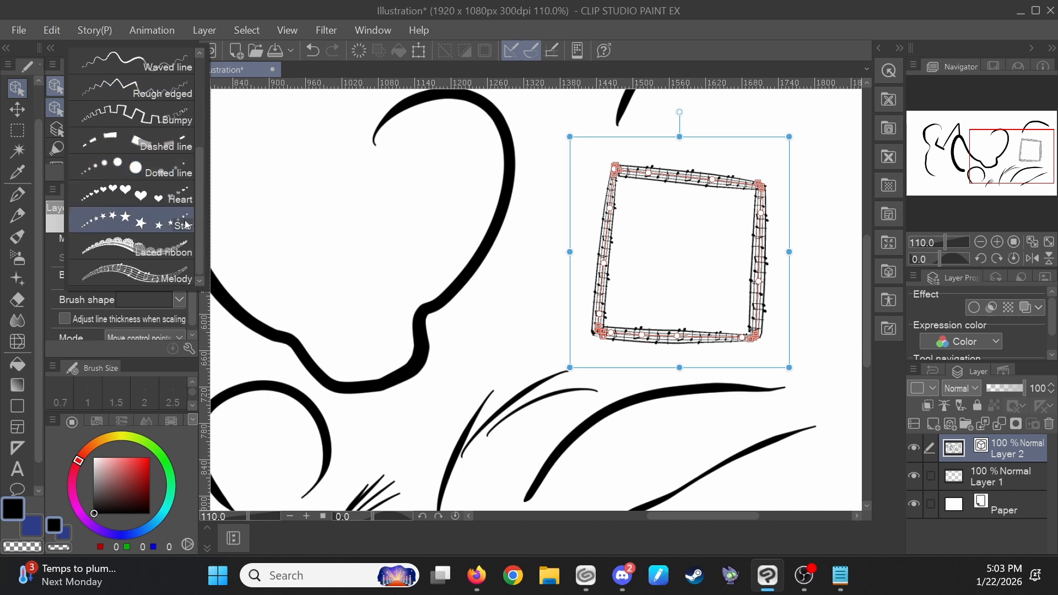
scroll(172, 221, "up", 2)
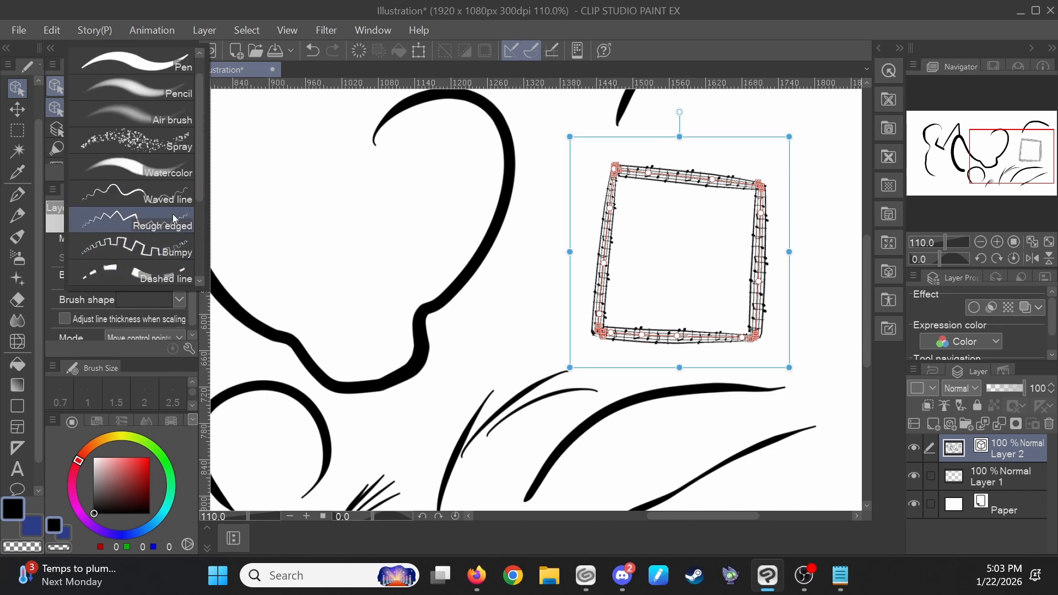
left_click(173, 71)
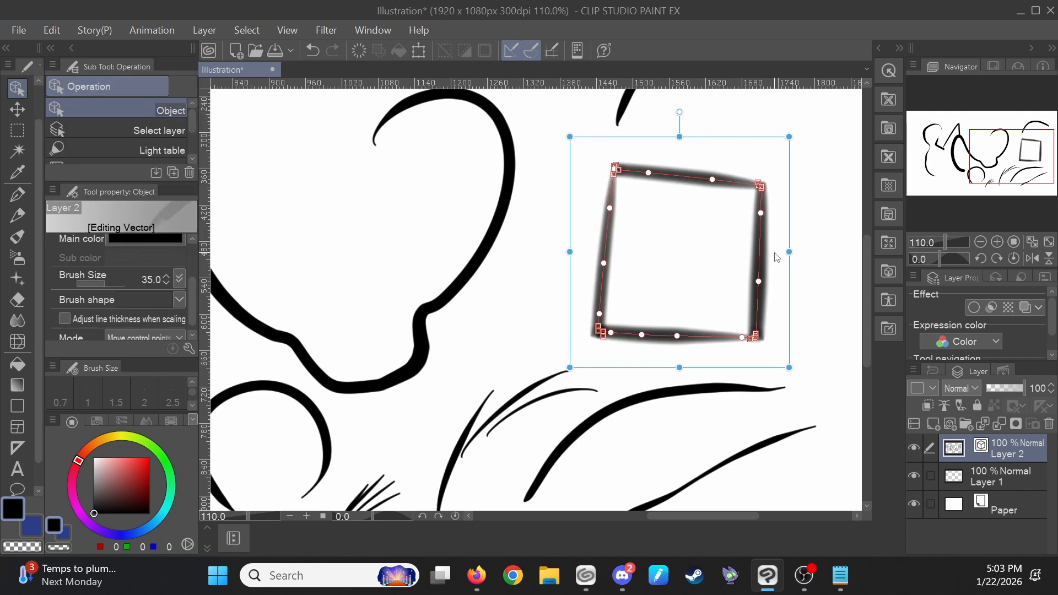
left_click(179, 300)
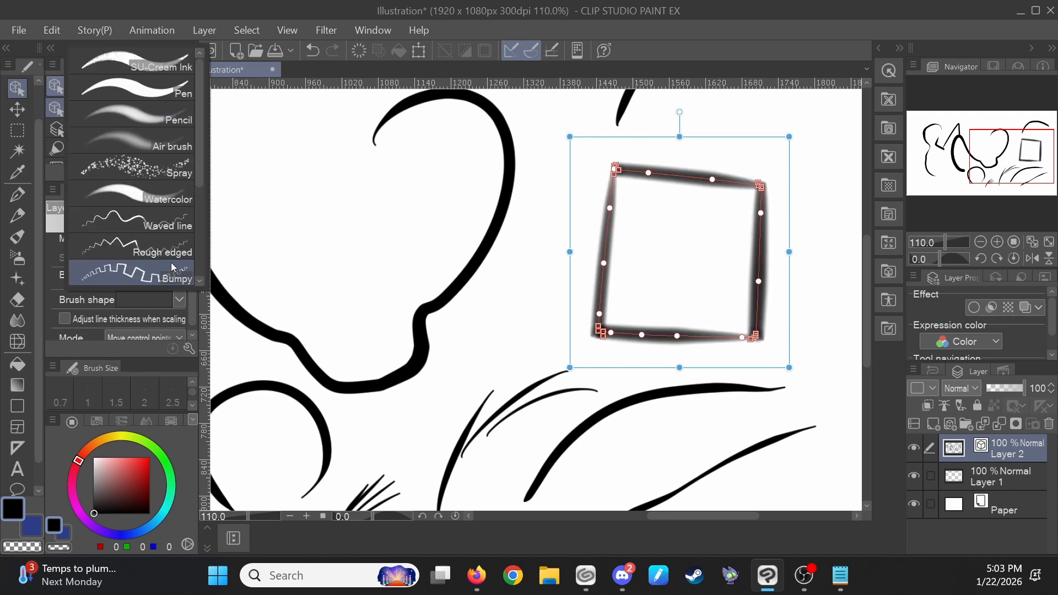
left_click(171, 195)
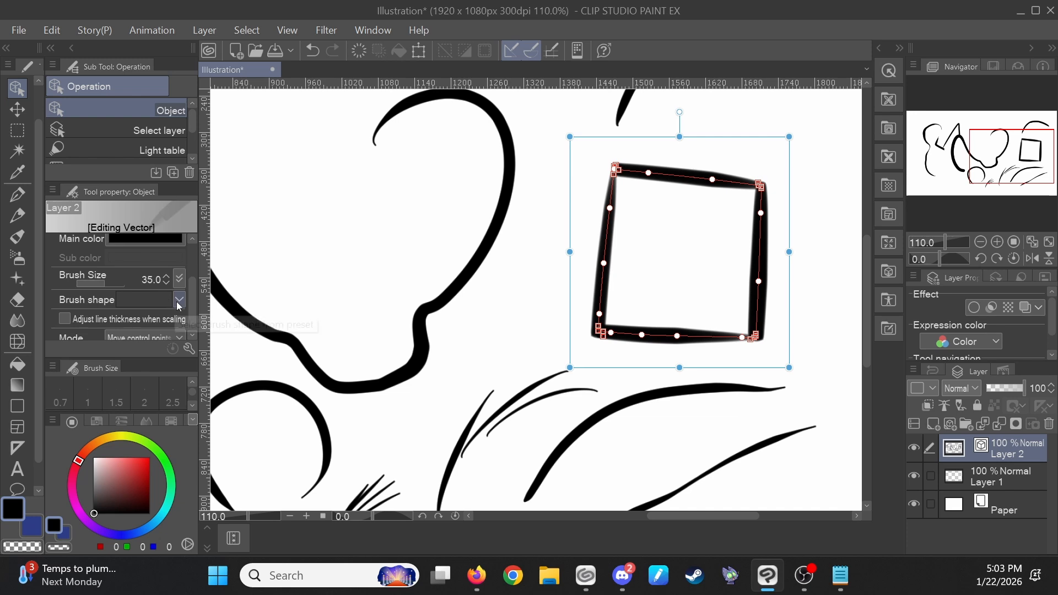
- Choose the SU-Cream Sketch pencil and add its brush shape to the brush shape presets in Sub Tool Detail
scroll(568, 255, "down", 2)
key("p")
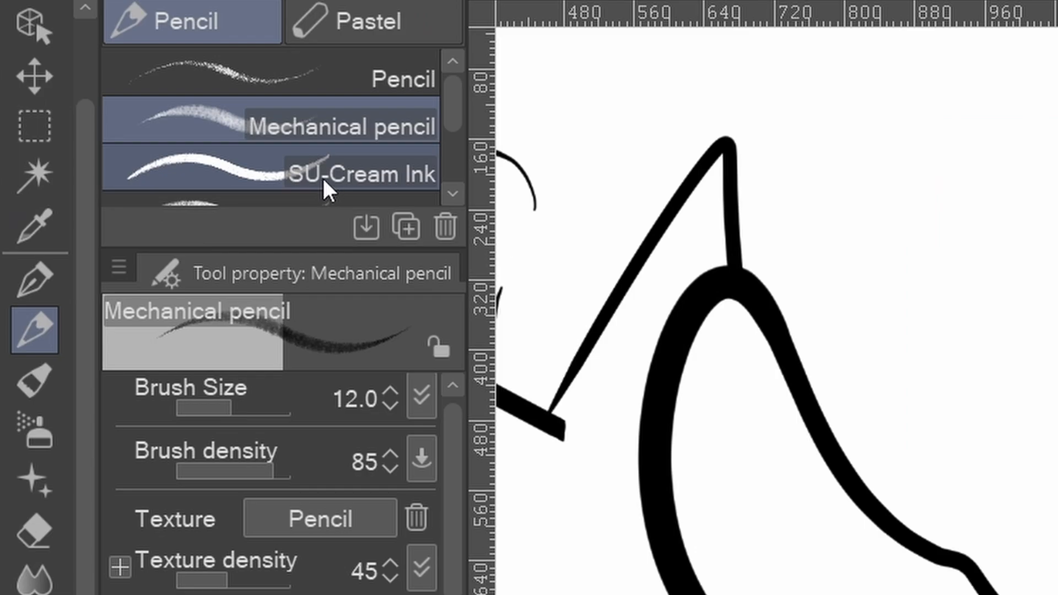
scroll(149, 153, "down", 1)
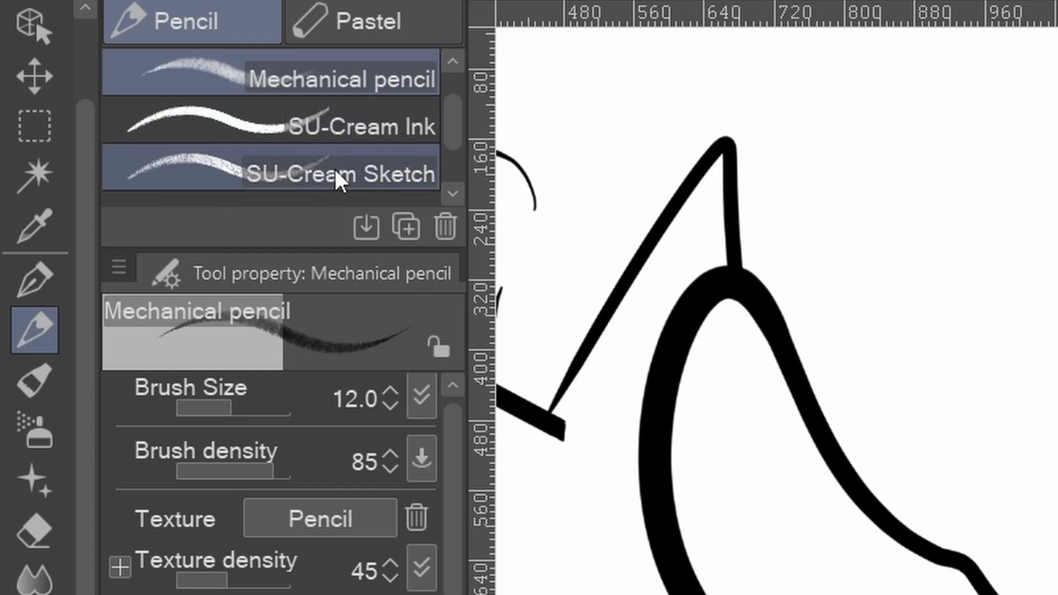
left_click(375, 172)
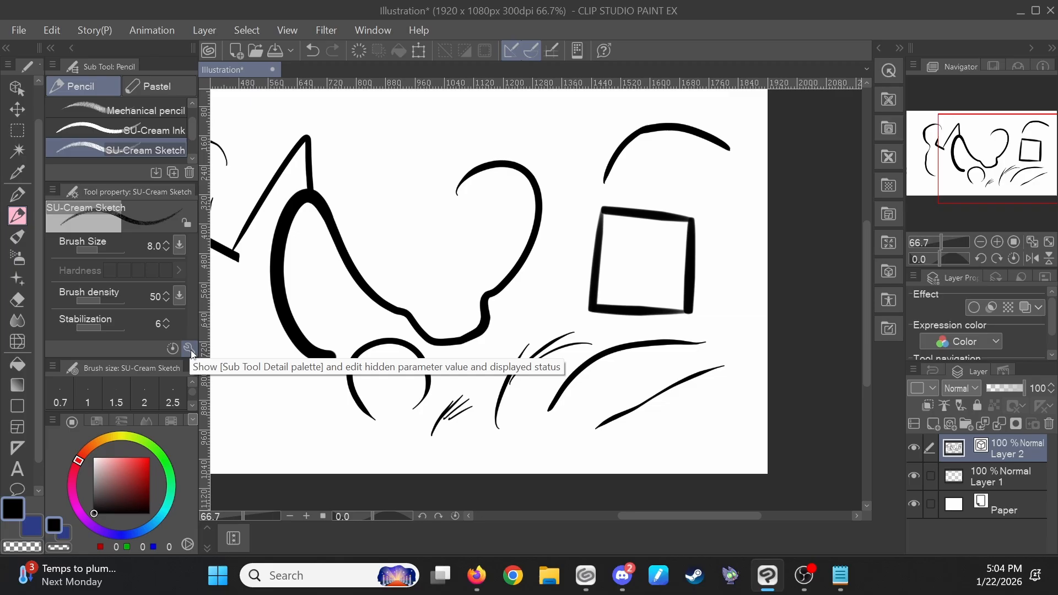
left_click(517, 285)
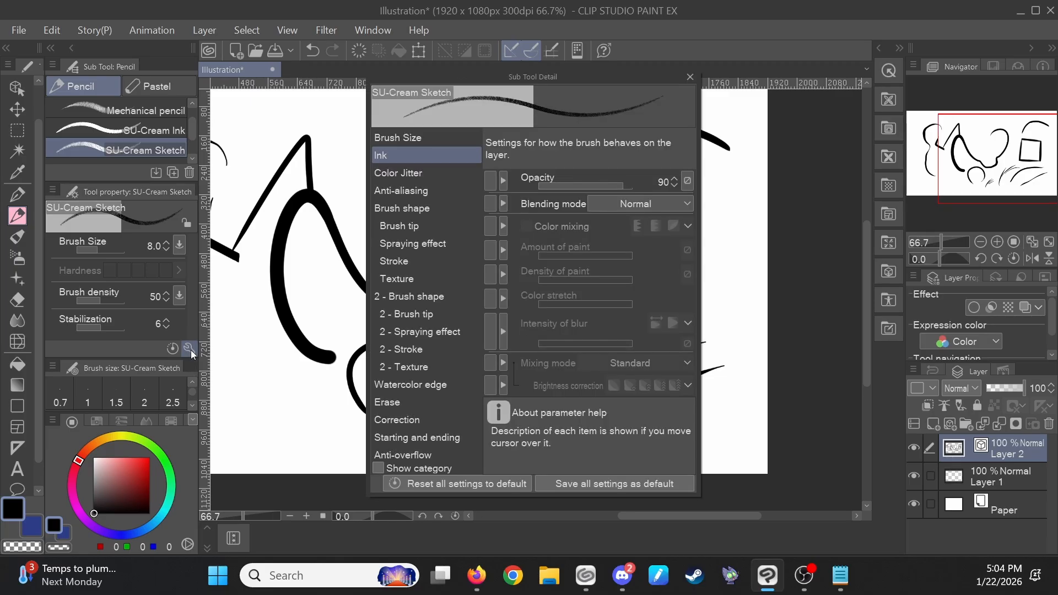
left_click(415, 210)
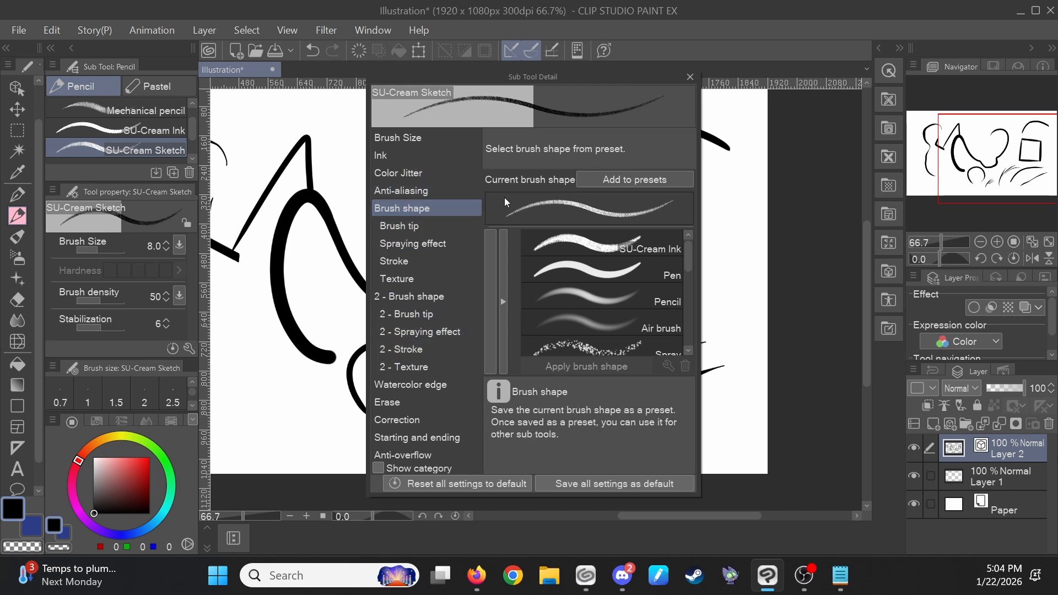
left_click(632, 178)
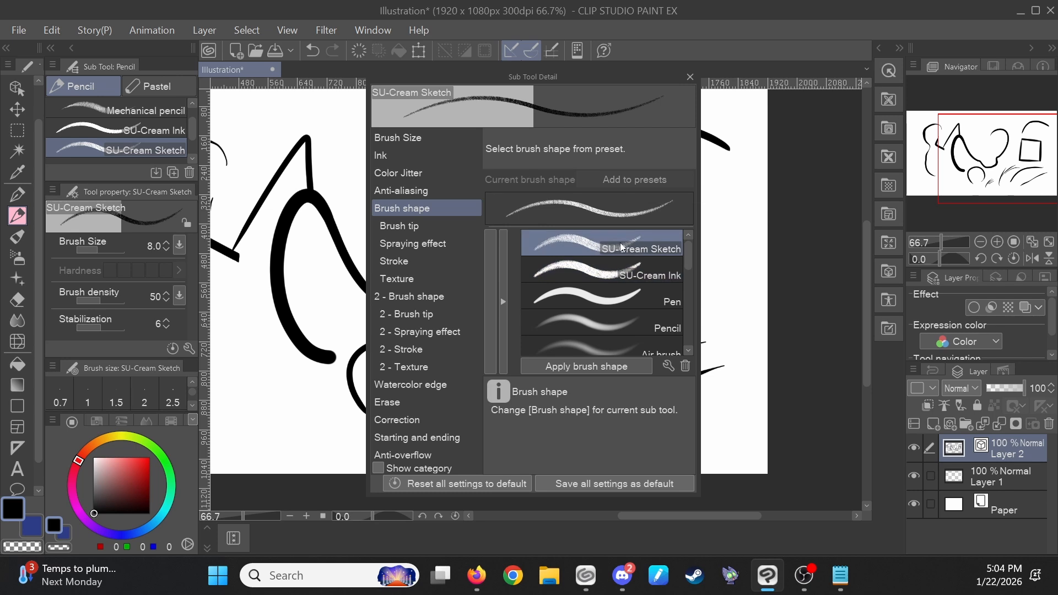
left_click(689, 76)
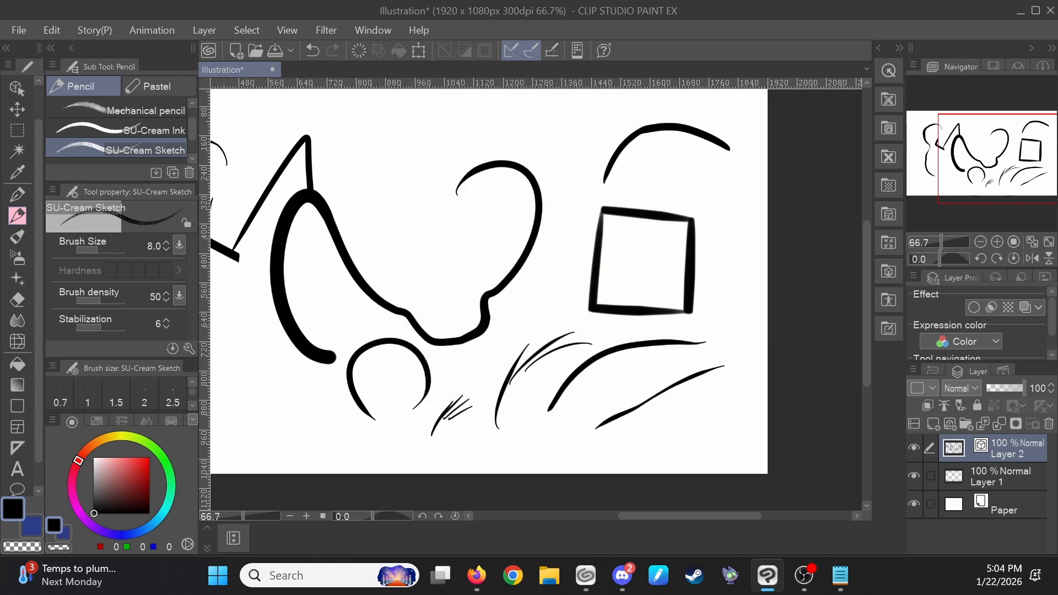
- Select the arc above the square with the Object tool and set its brush shape to SU-Cream Sketch
left_click(22, 90)
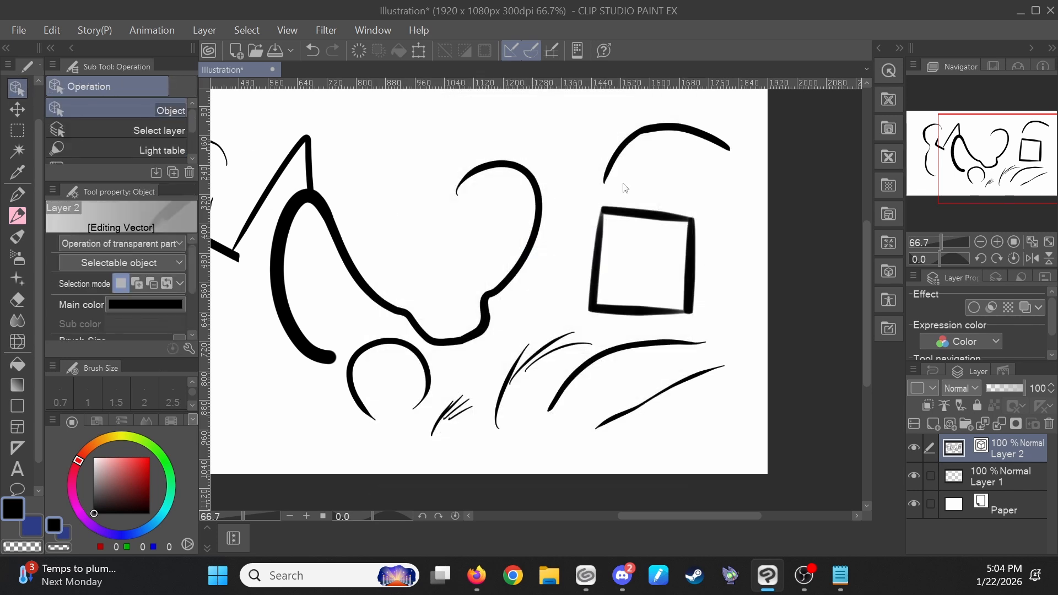
left_click(686, 130)
scroll(656, 138, "up", 3)
scroll(181, 294, "down", 3)
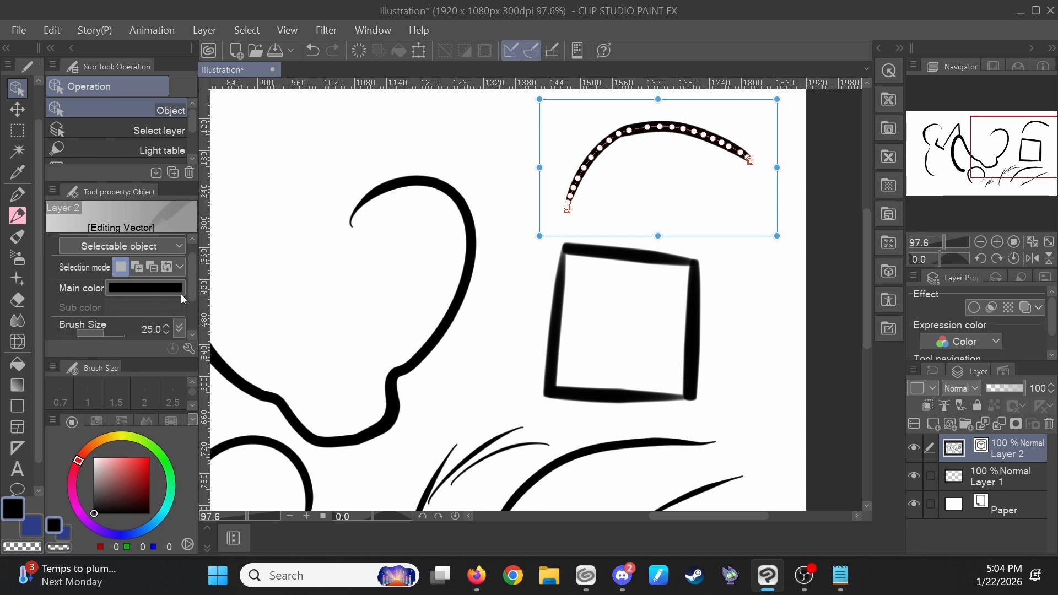
left_click(180, 314)
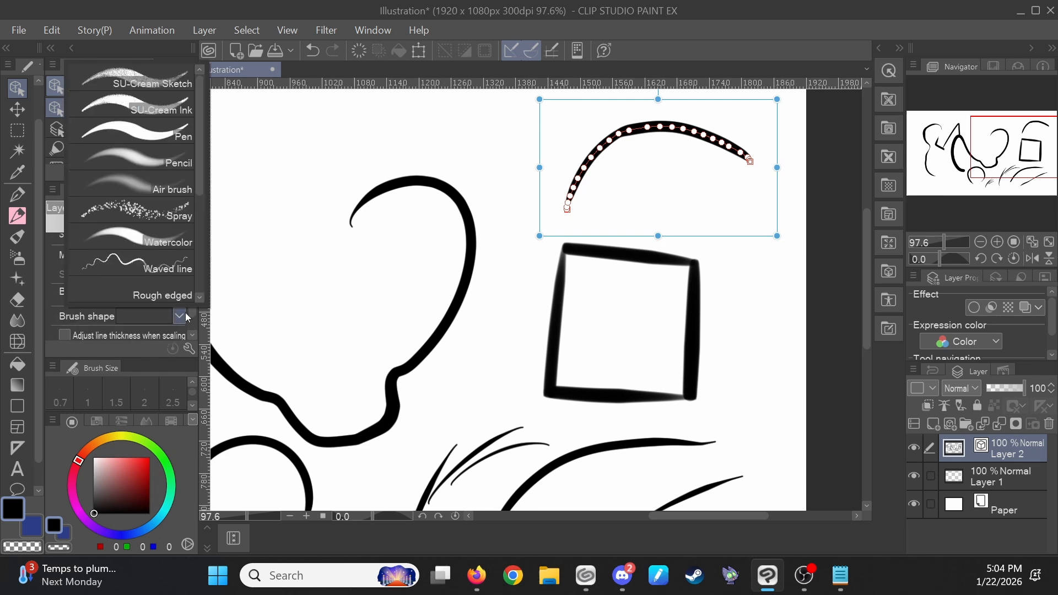
left_click(167, 84)
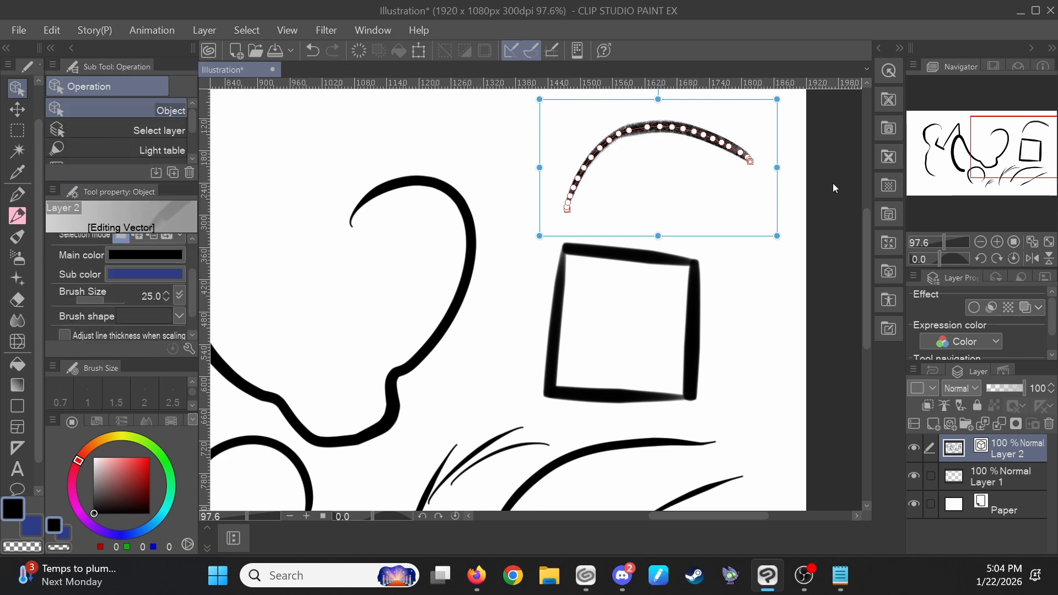
left_click(637, 111)
scroll(637, 111, "up", 4)
left_click_drag(732, 238, 524, 229)
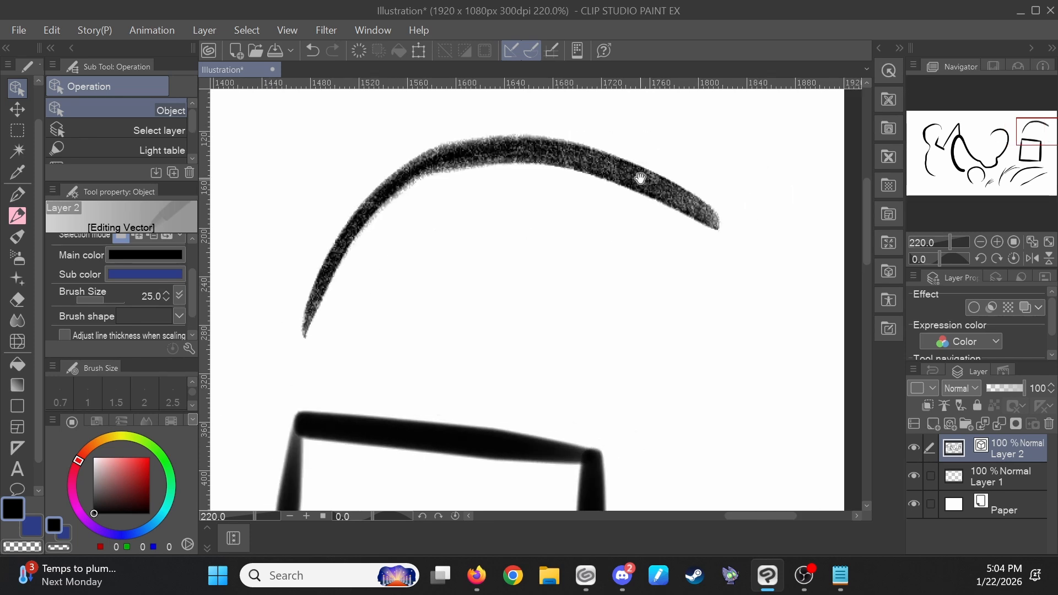
scroll(663, 205, "down", 2)
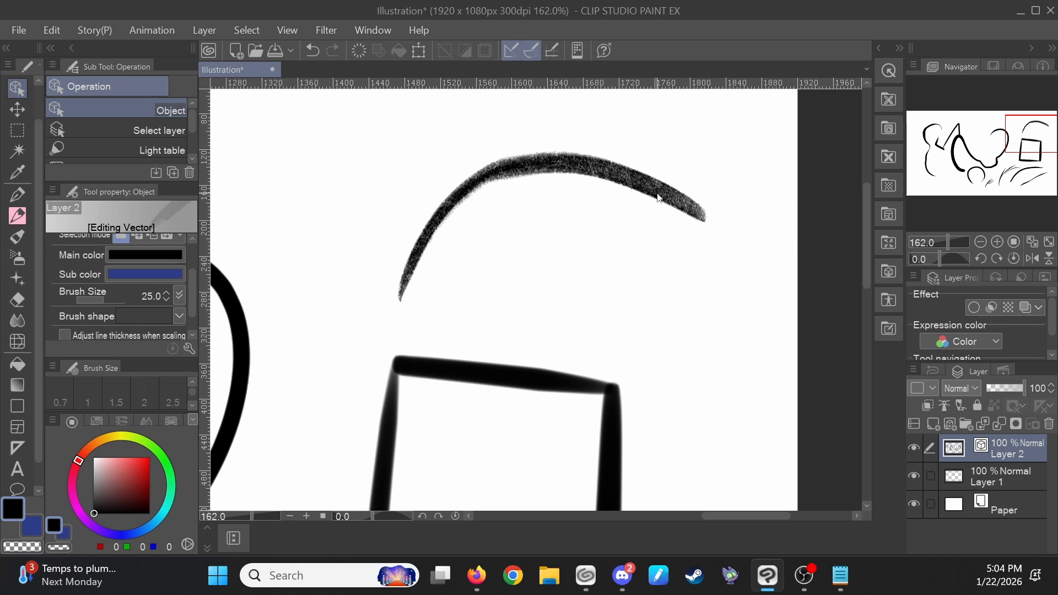
scroll(658, 197, "down", 5)
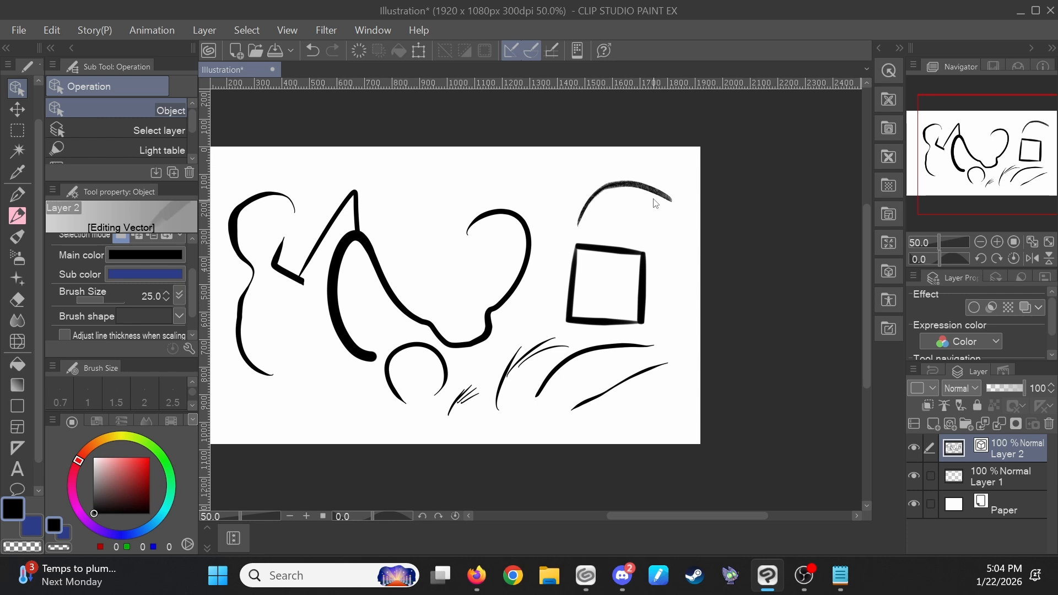
- Open the Pinch vector line tool and browse the other Correct line sub tools
key("y")
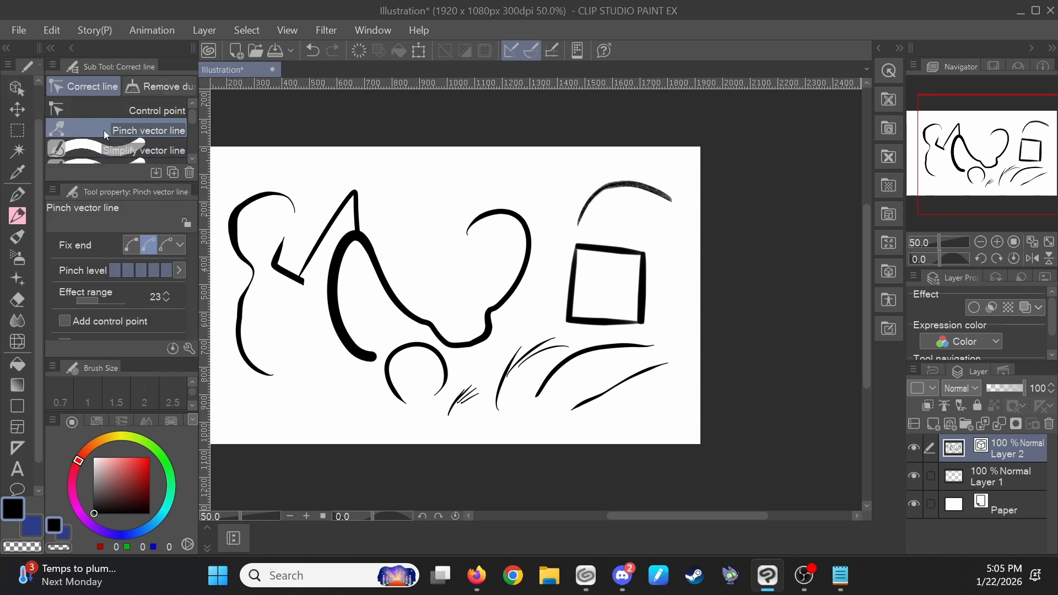
scroll(115, 138, "down", 1)
scroll(115, 145, "down", 1)
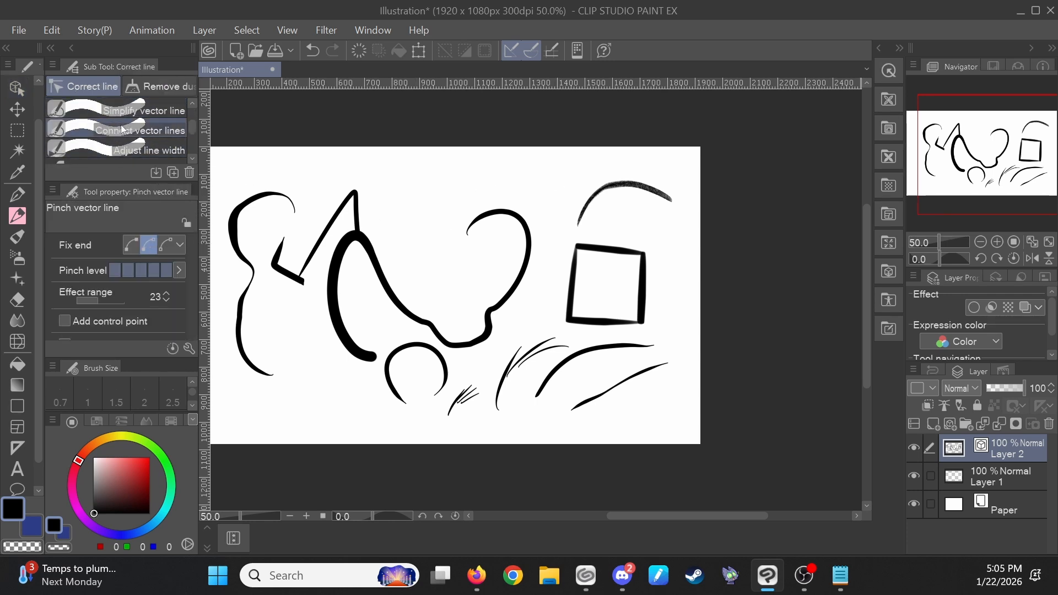
scroll(122, 130, "down", 1)
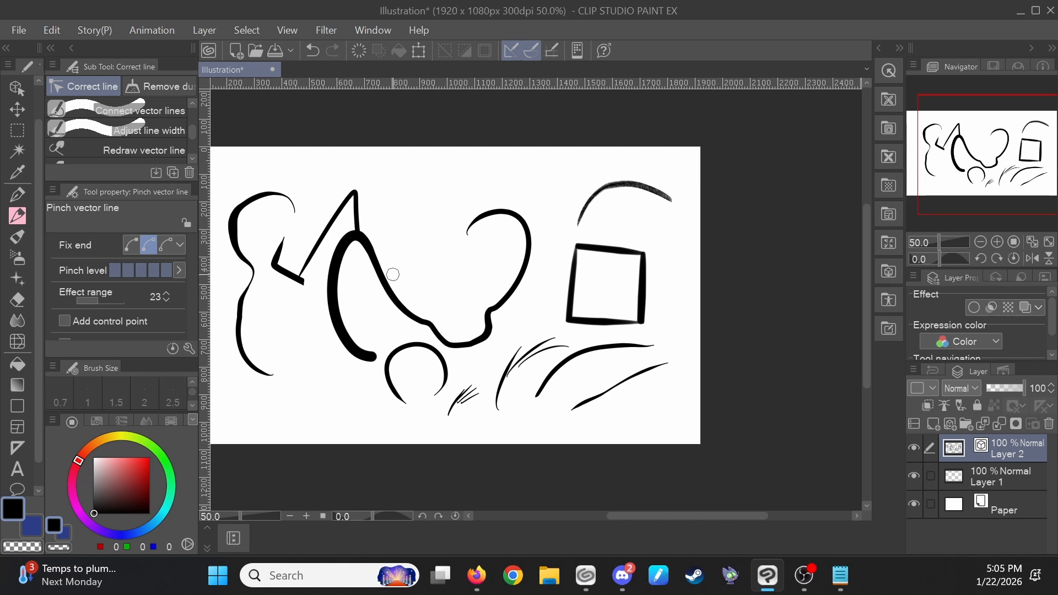
- Draw a G-pen line across the thick curve and erase it with the vector eraser
key("p")
left_click_drag(427, 259, 360, 377)
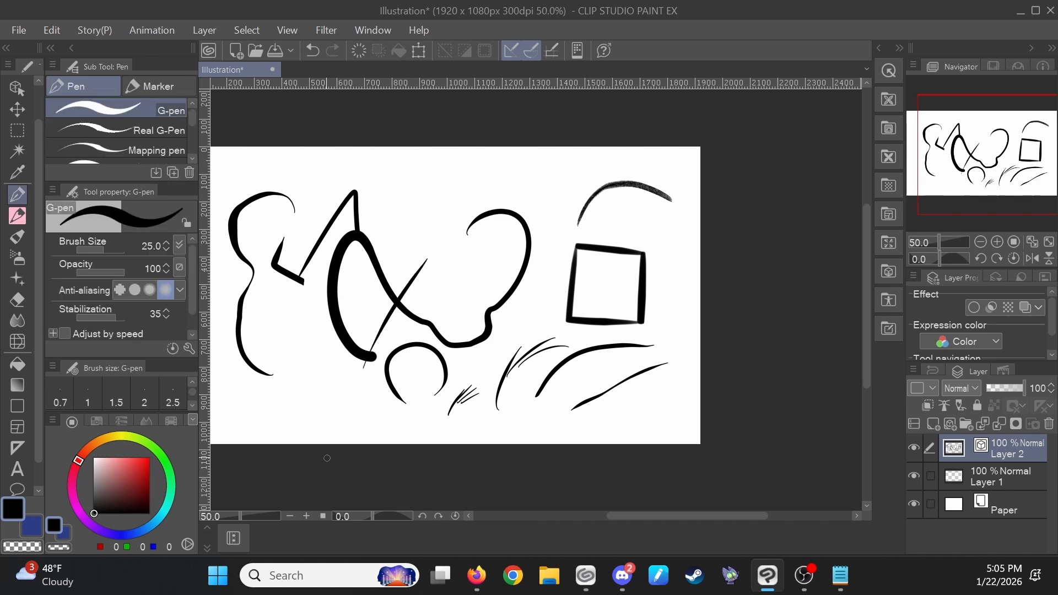
key("e")
mouse_move(375, 338)
left_mouse_down()
mouse_move(402, 332)
mouse_move(404, 272)
mouse_move(411, 326)
mouse_move(412, 285)
left_mouse_up()
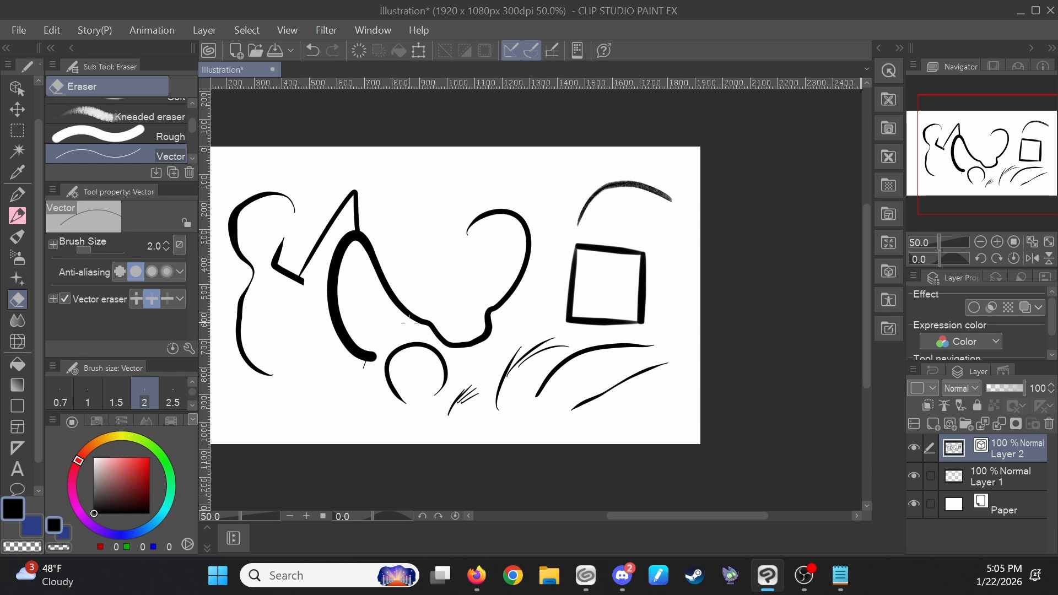
- Raise the pinch level and pinch the upper part of the thick curve with the Pinch vector line tool
key("y")
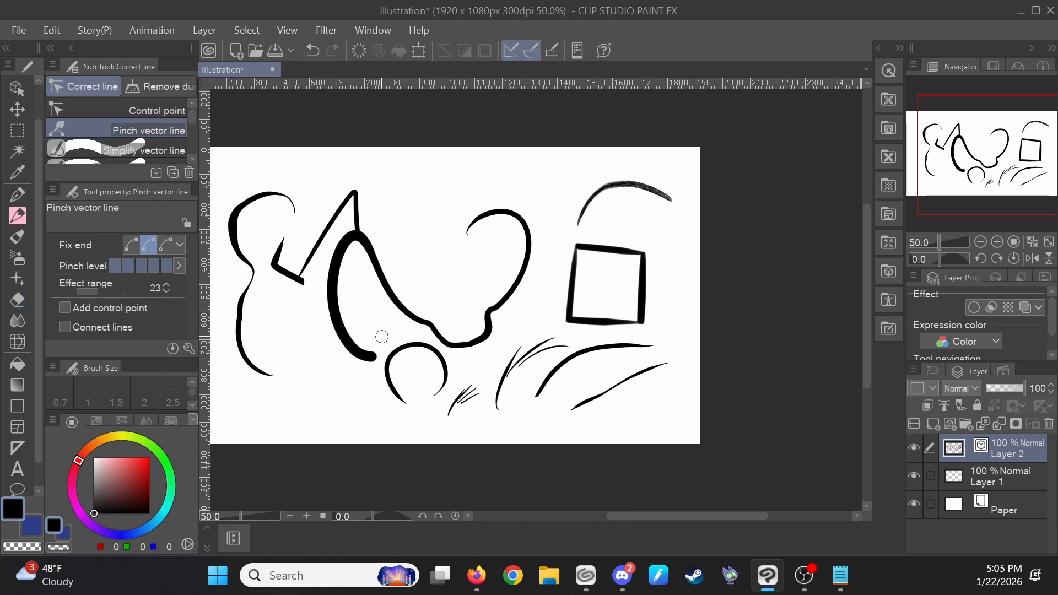
left_click_drag(335, 313, 312, 364)
key("ctrl+z")
left_click(158, 265)
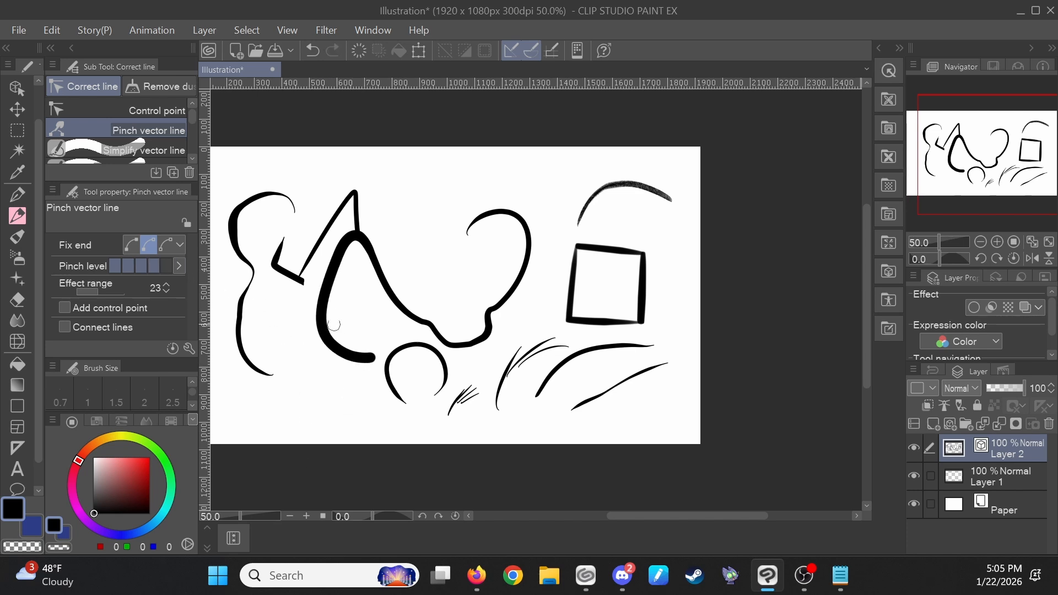
left_click_drag(333, 284, 325, 287)
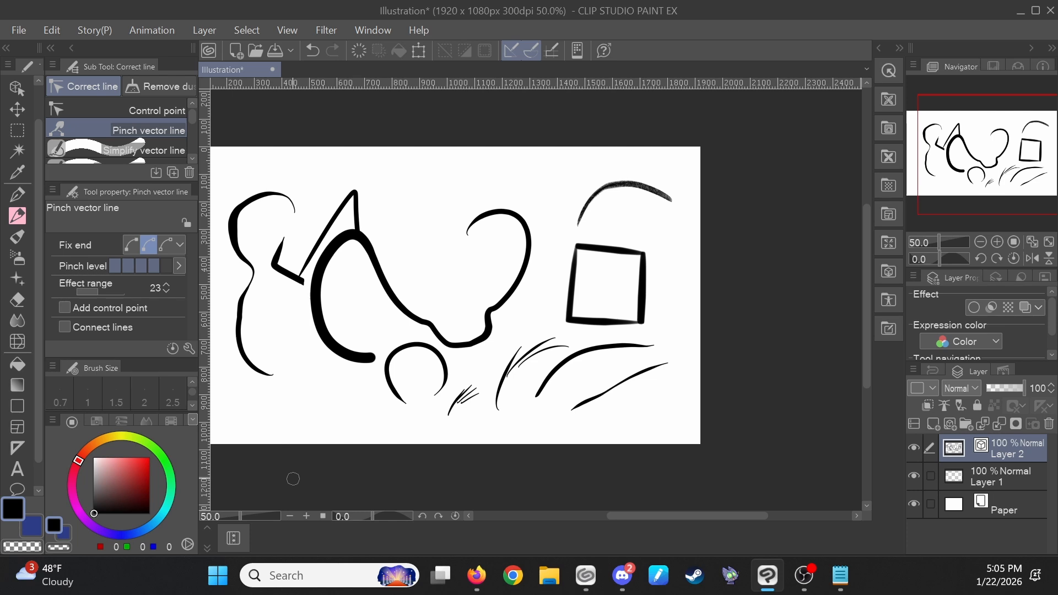
key("shift+space")
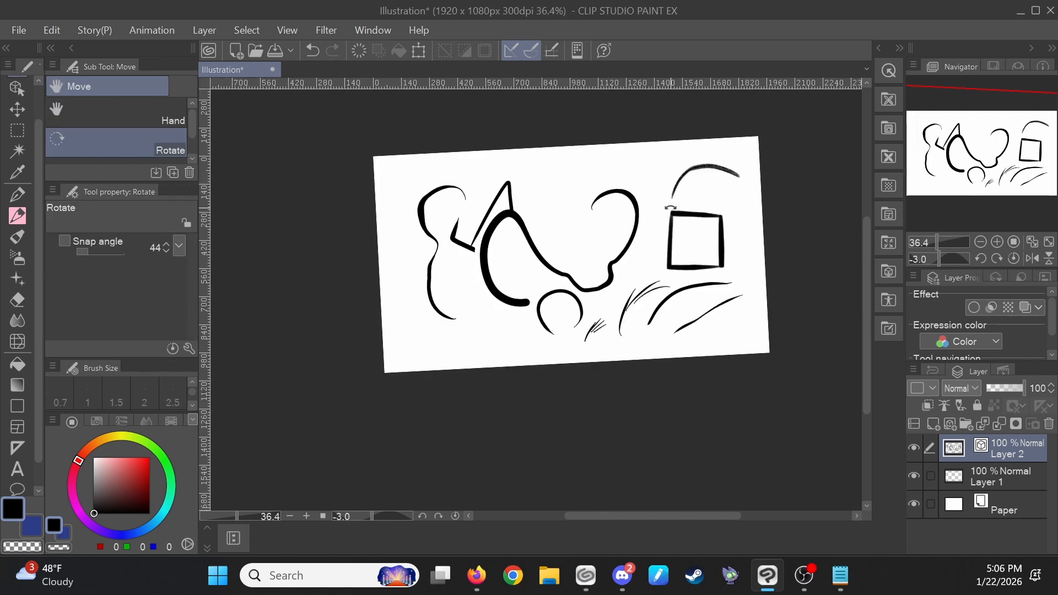
double_click(669, 207)
scroll(758, 258, "up", 2)
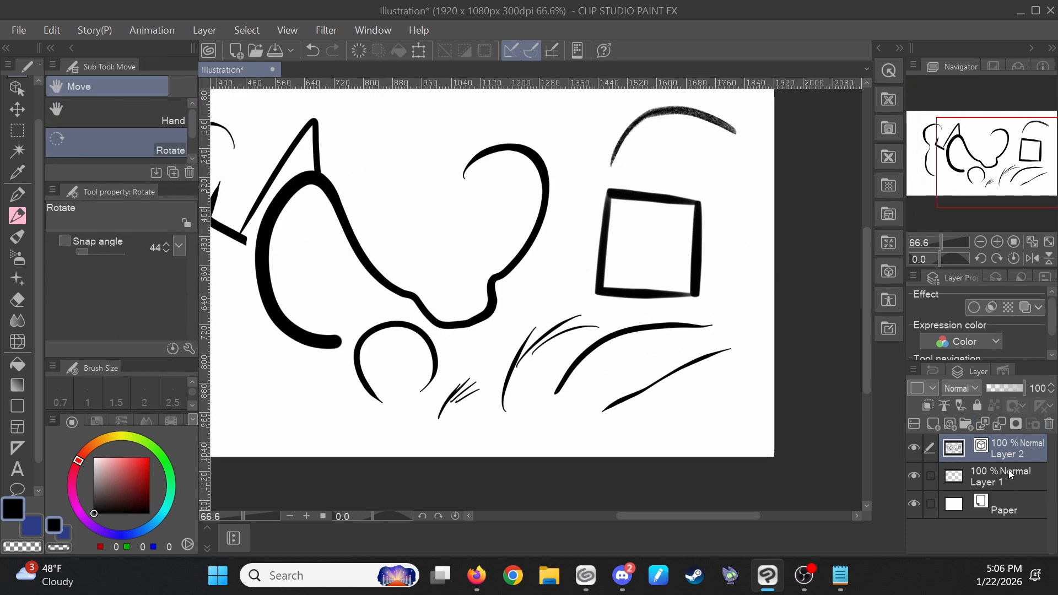
left_click(1009, 475)
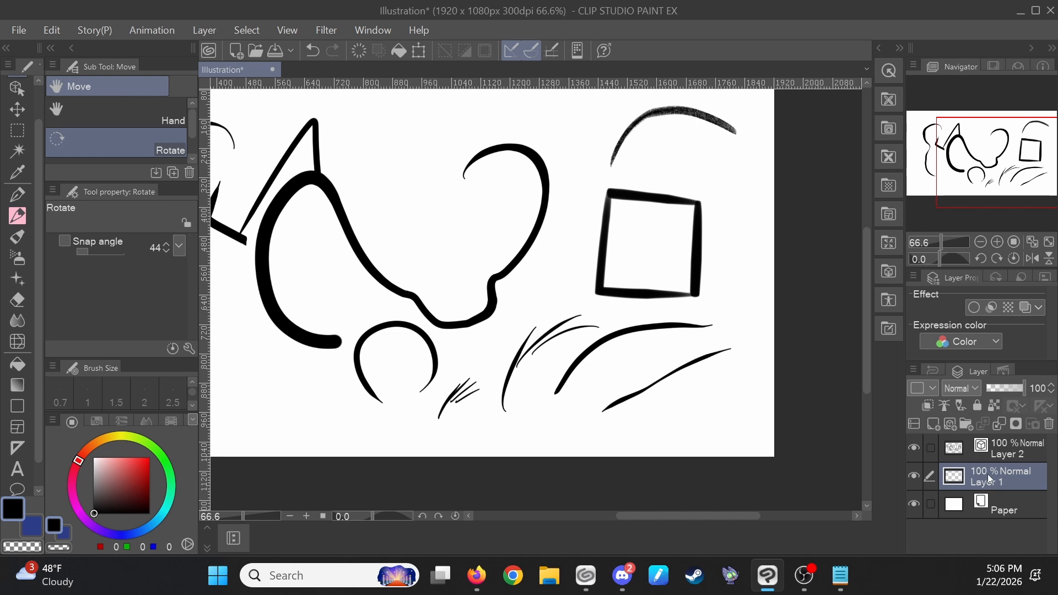
left_click(990, 456)
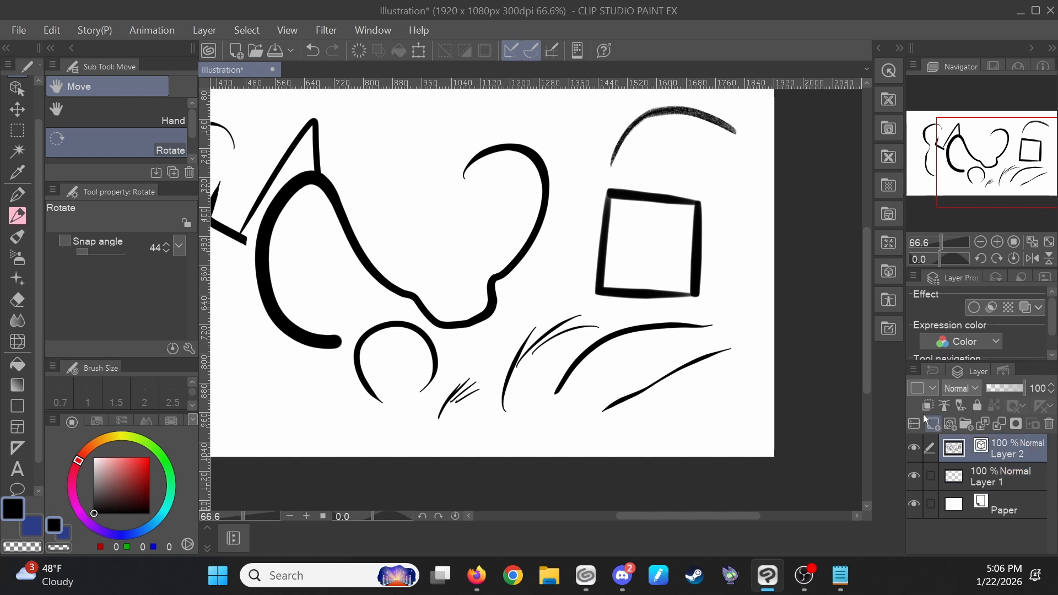
- Fill the inside of the square on Layer 1 with the Fill tool referring to other layers, and undo the fill
key("g")
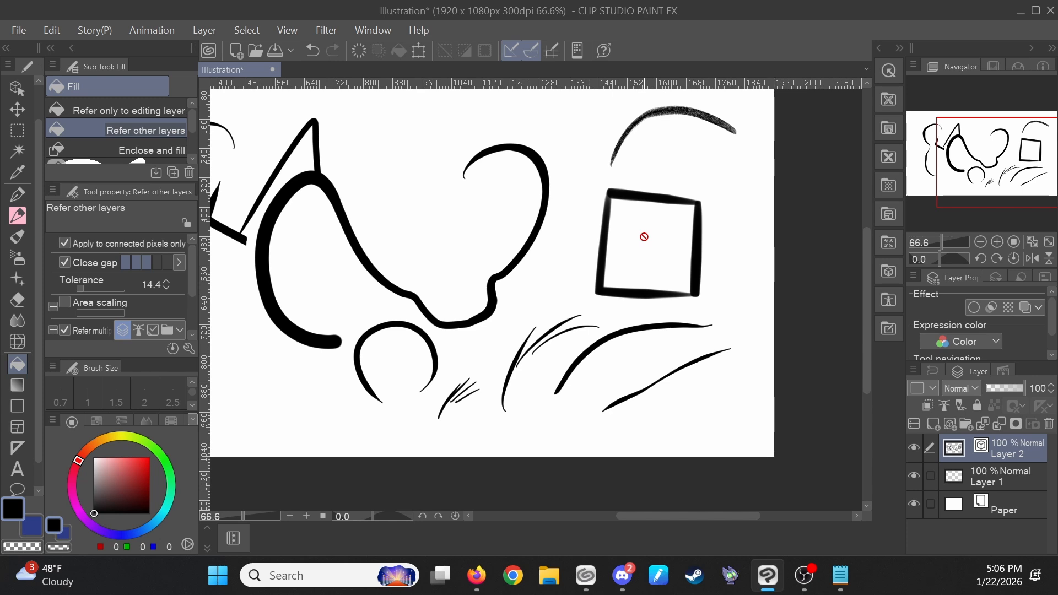
left_click(992, 476)
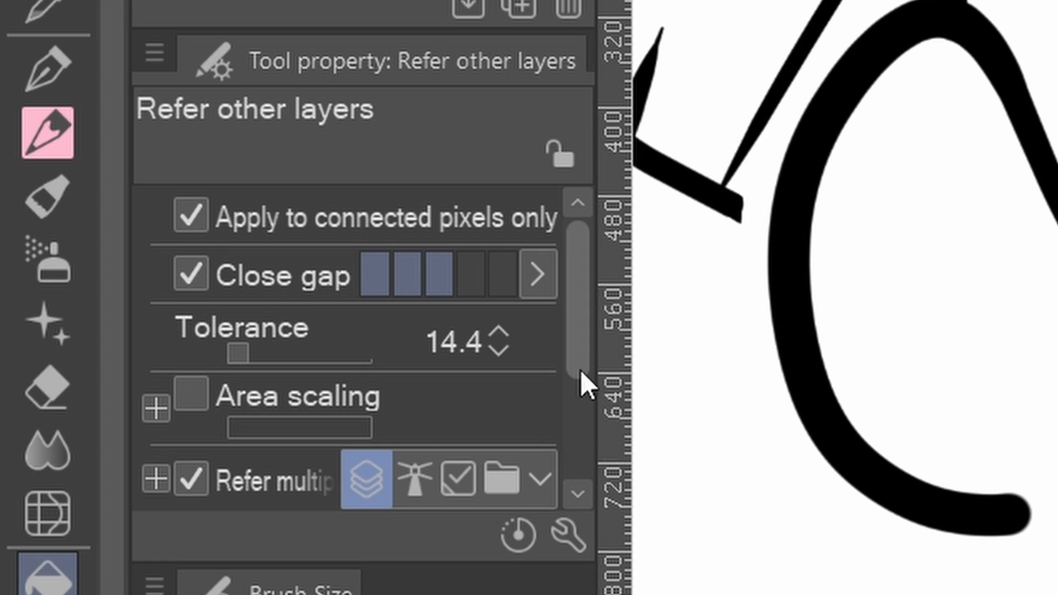
scroll(580, 369, "down", 3)
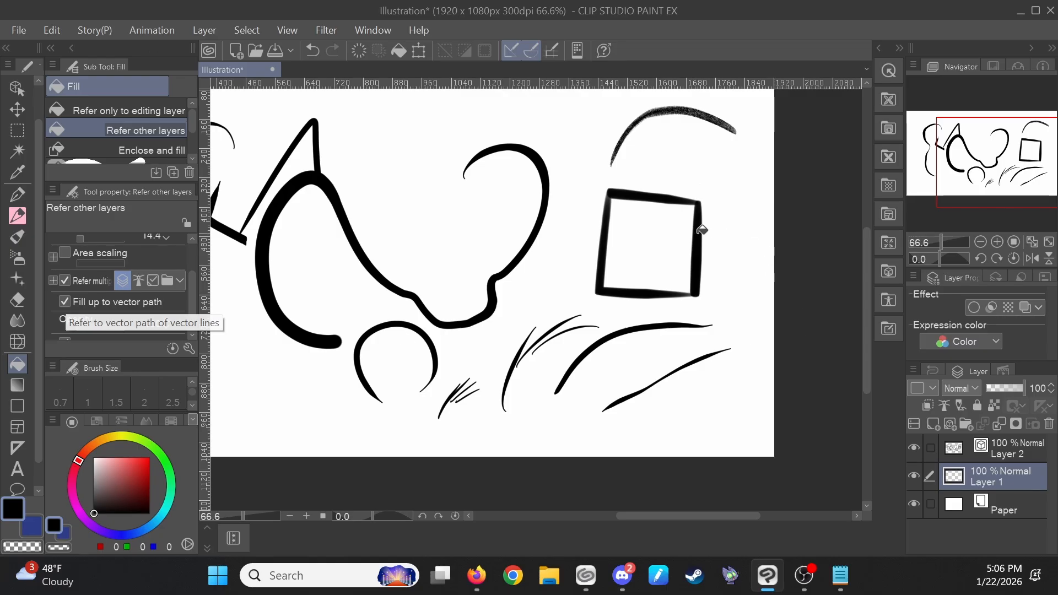
scroll(688, 231, "up", 3)
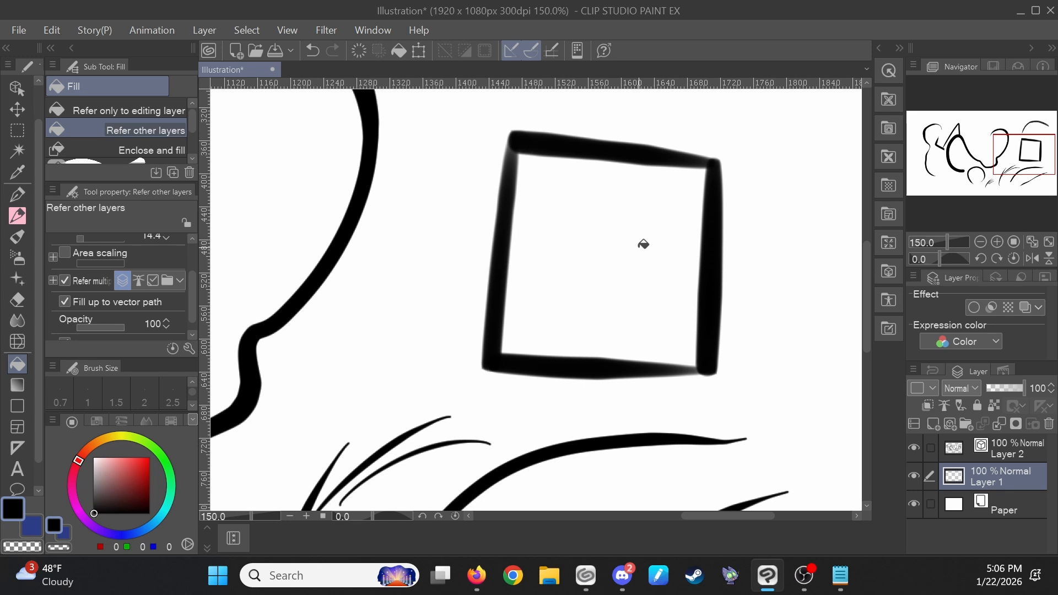
left_click(508, 236)
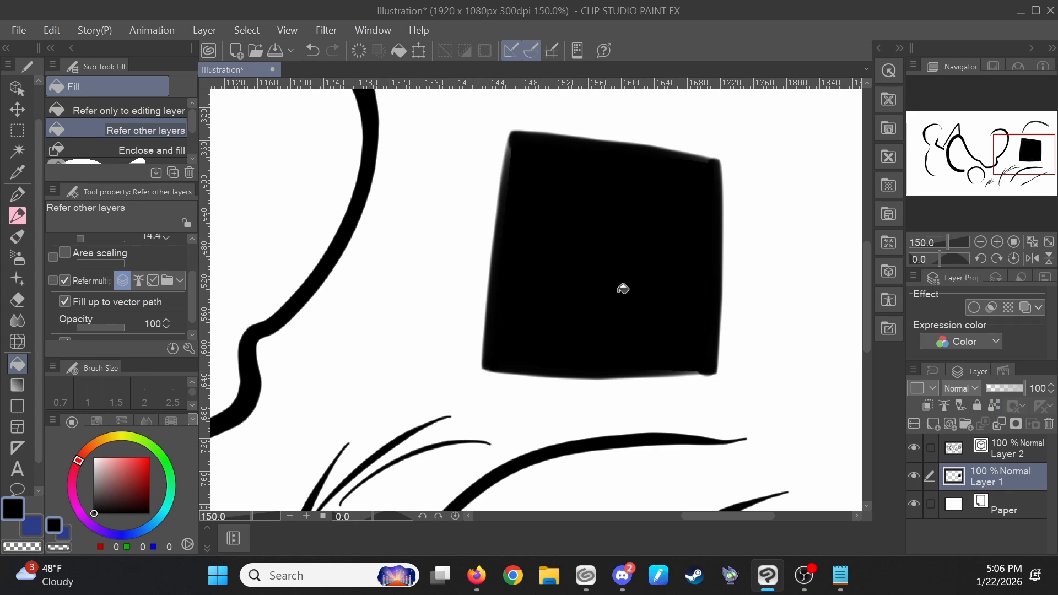
key("ctrl+z")
- Fill the square on Layer 1 again using Fill up to vector path, and undo that fill
scroll(698, 349, "up", 3)
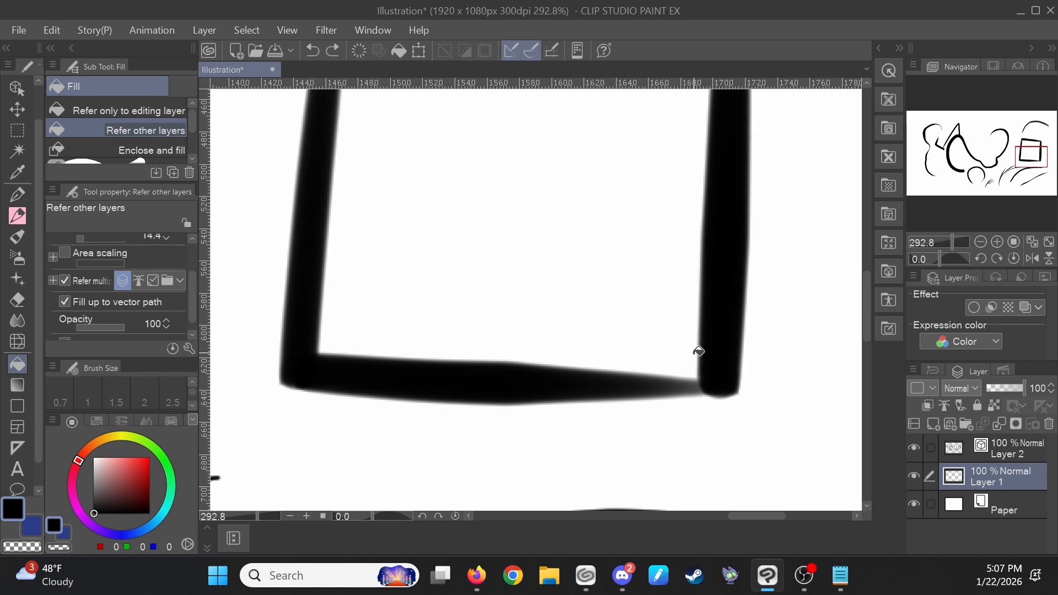
scroll(698, 350, "up", 3)
scroll(729, 379, "down", 6)
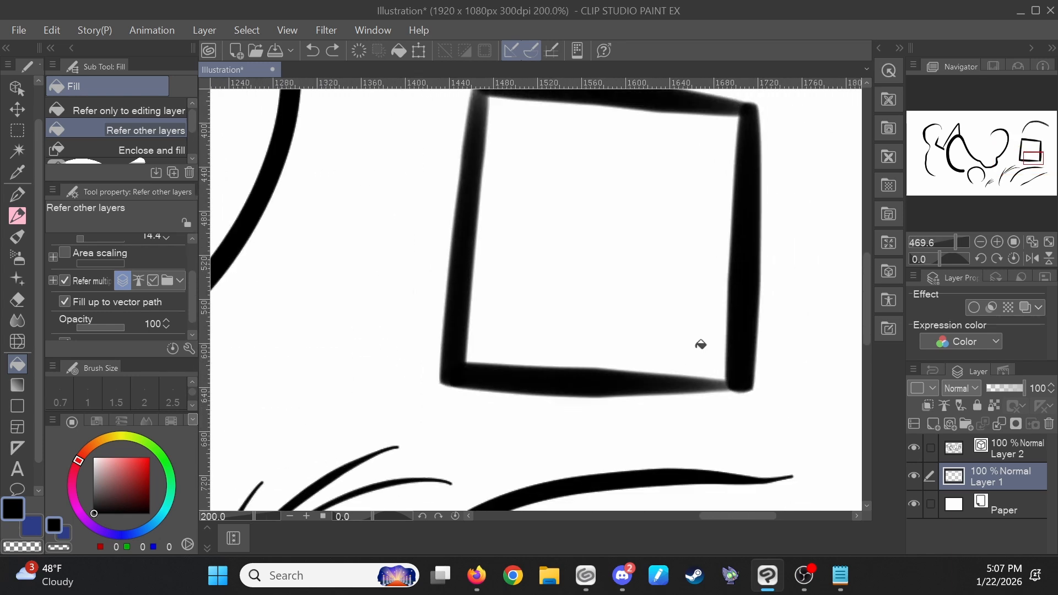
left_click(680, 236)
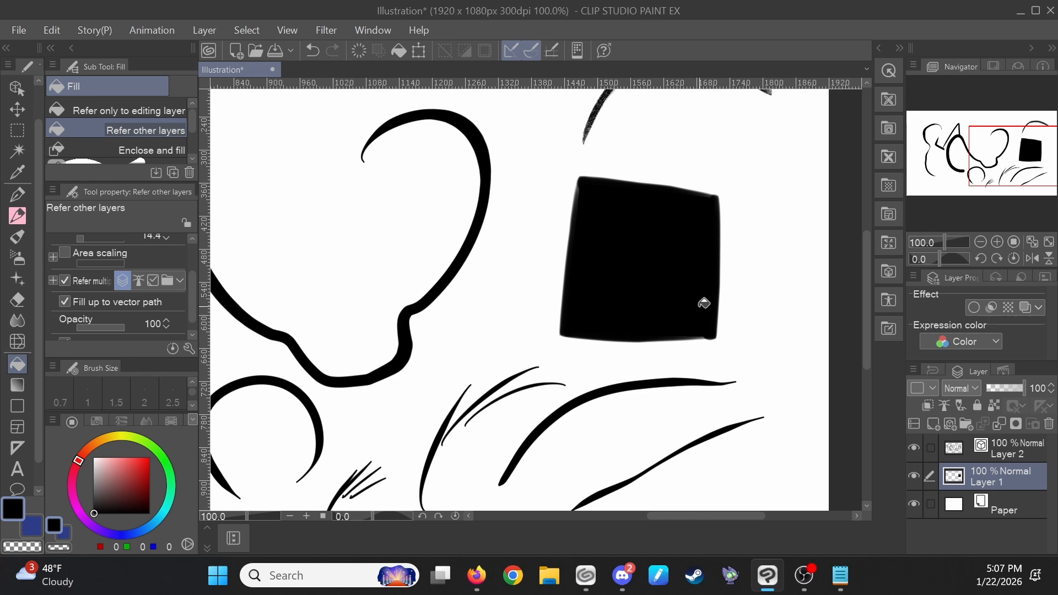
scroll(703, 303, "up", 5)
scroll(730, 186, "down", 4)
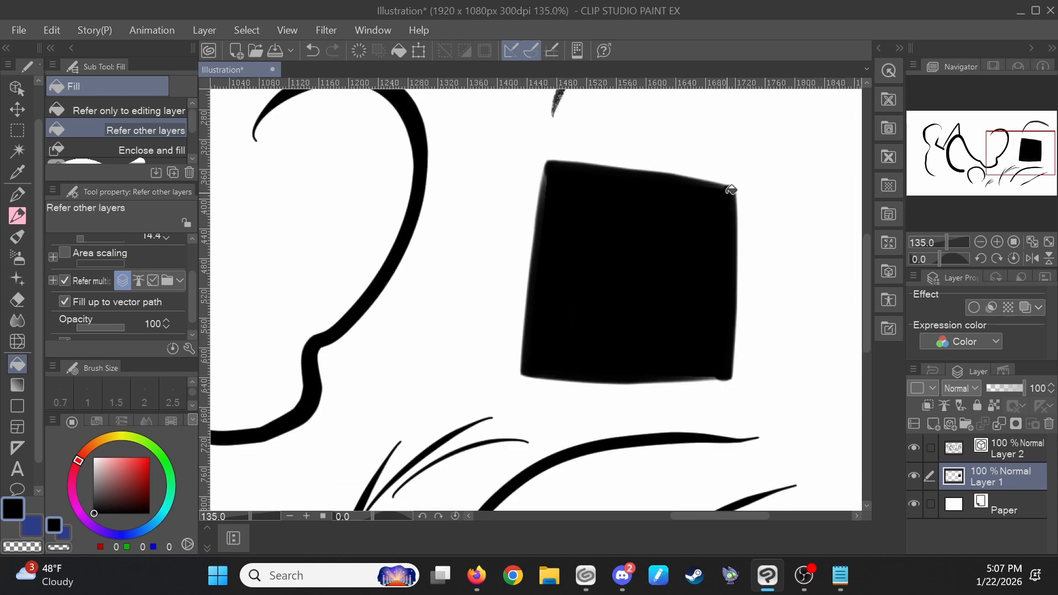
scroll(715, 235, "down", 2)
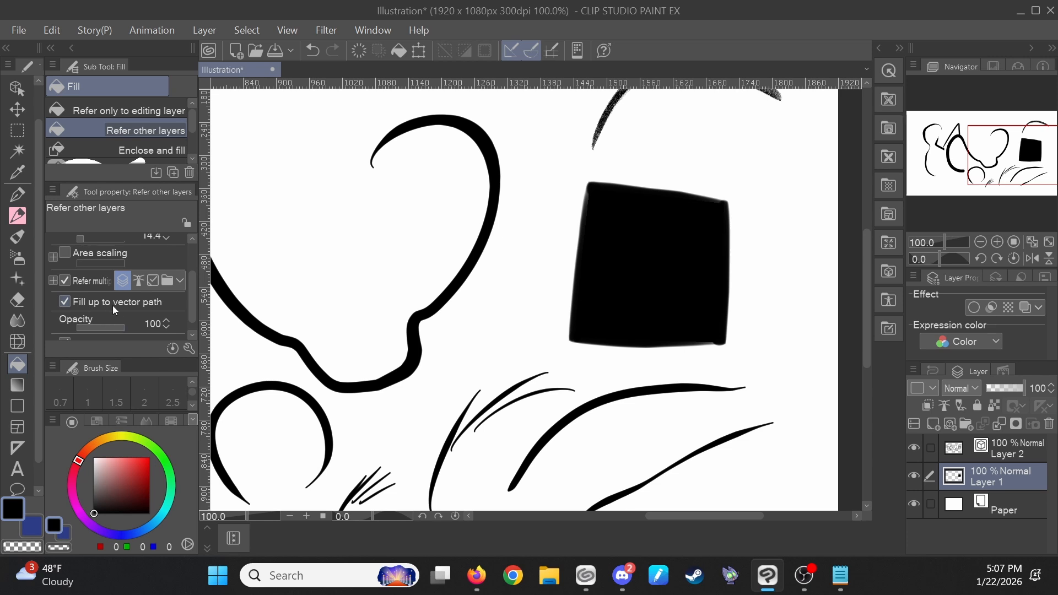
scroll(568, 306, "down", 3)
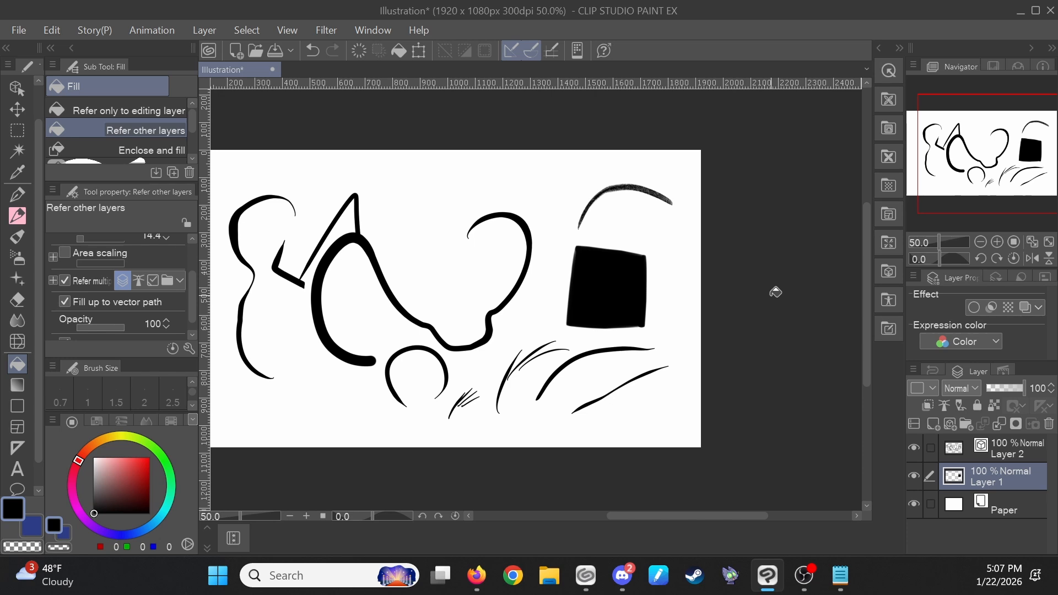
key("ctrl+z")
- Select the SU-Cream Sketch pencil
left_click_drag(661, 318, 783, 282)
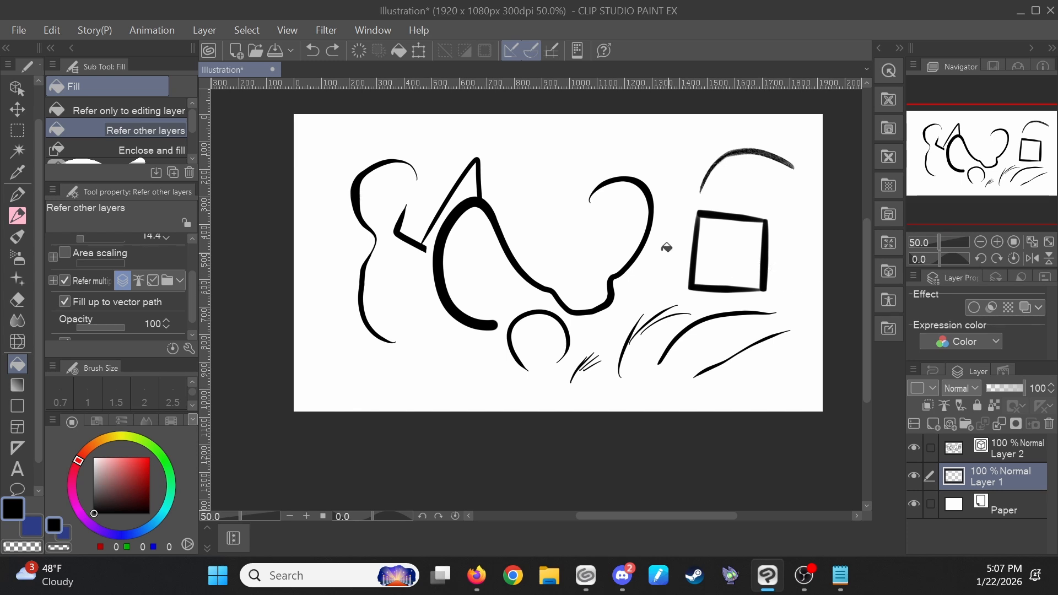
key("p")
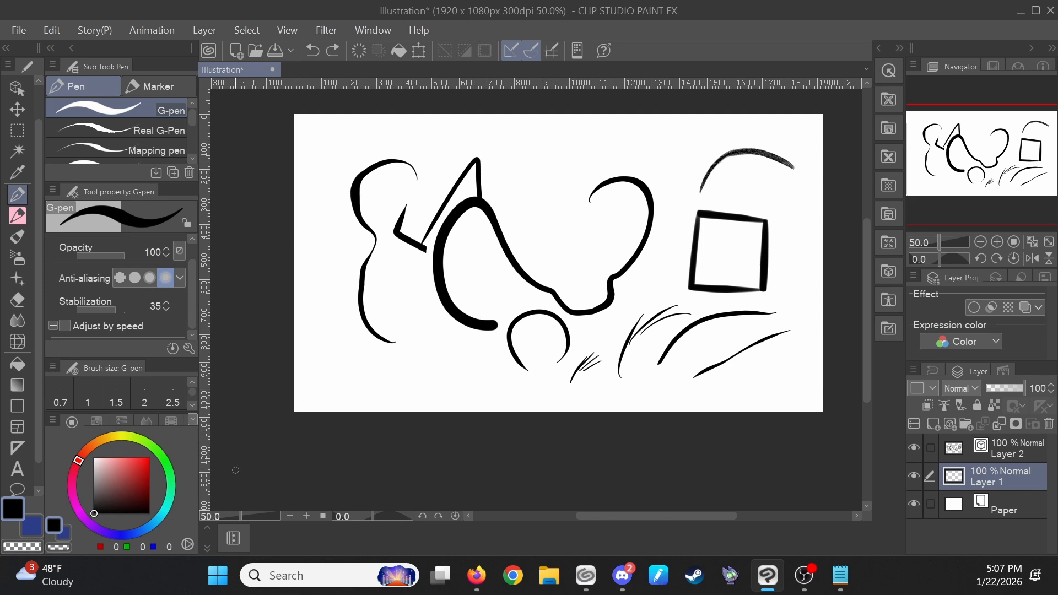
key("p")
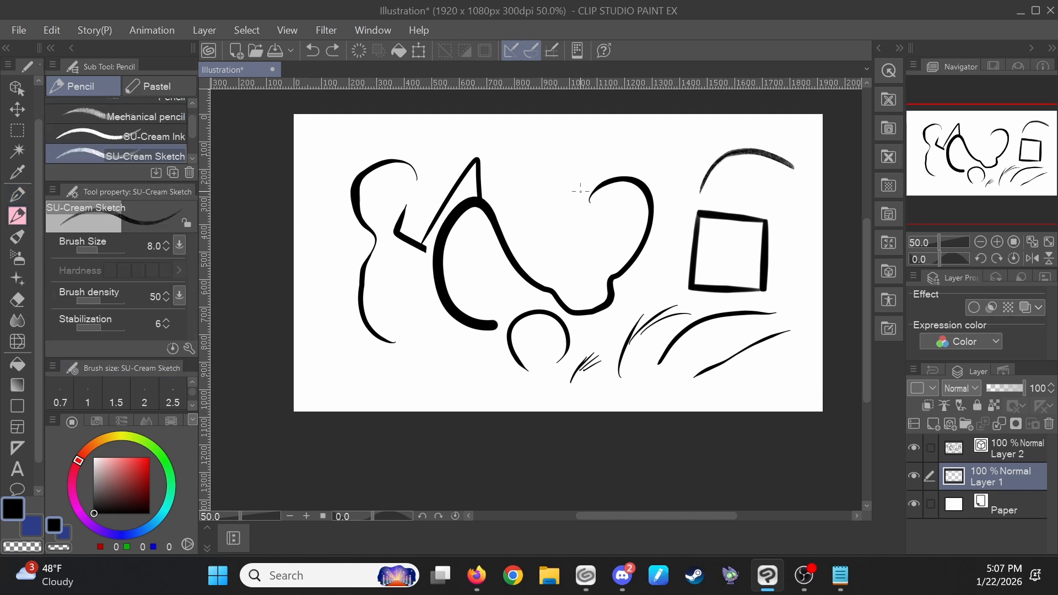
- Turn on Border effect for Layer 1 and pick its edge color in the color settings
scroll(561, 165, "up", 1)
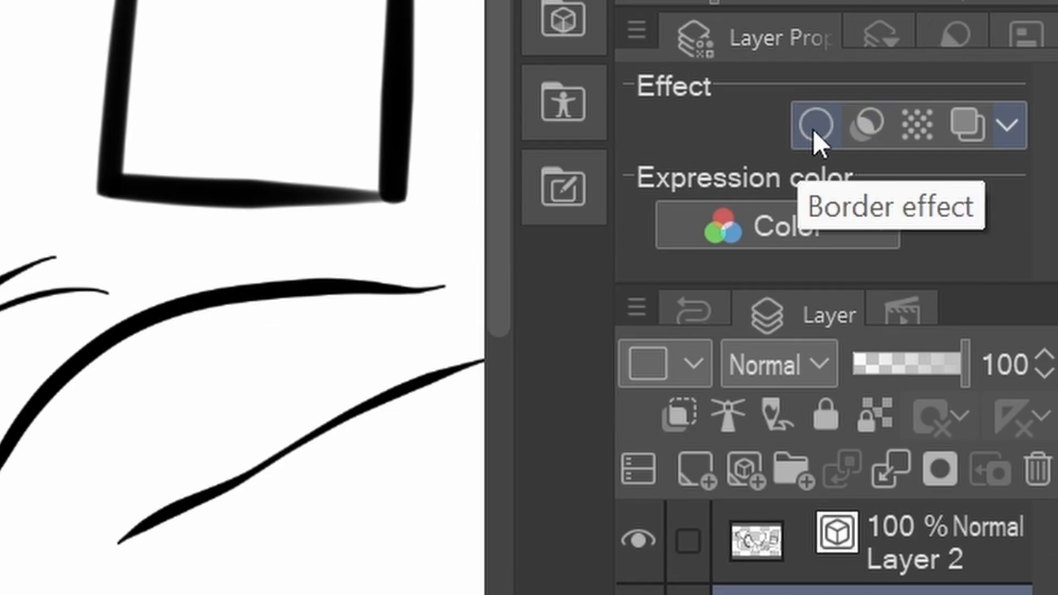
left_click(814, 126)
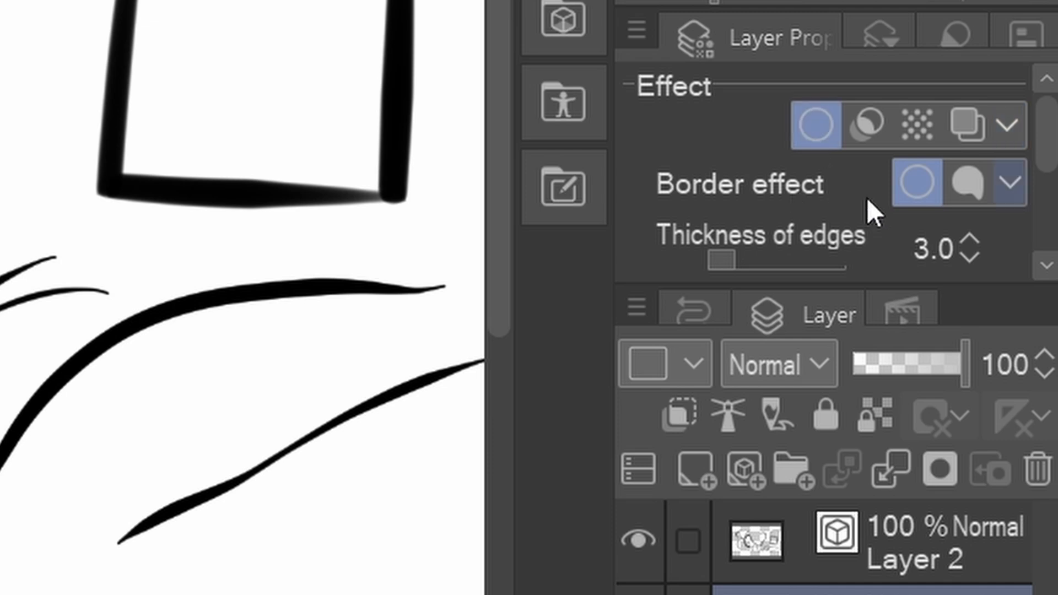
left_click_drag(1037, 134, 1043, 213)
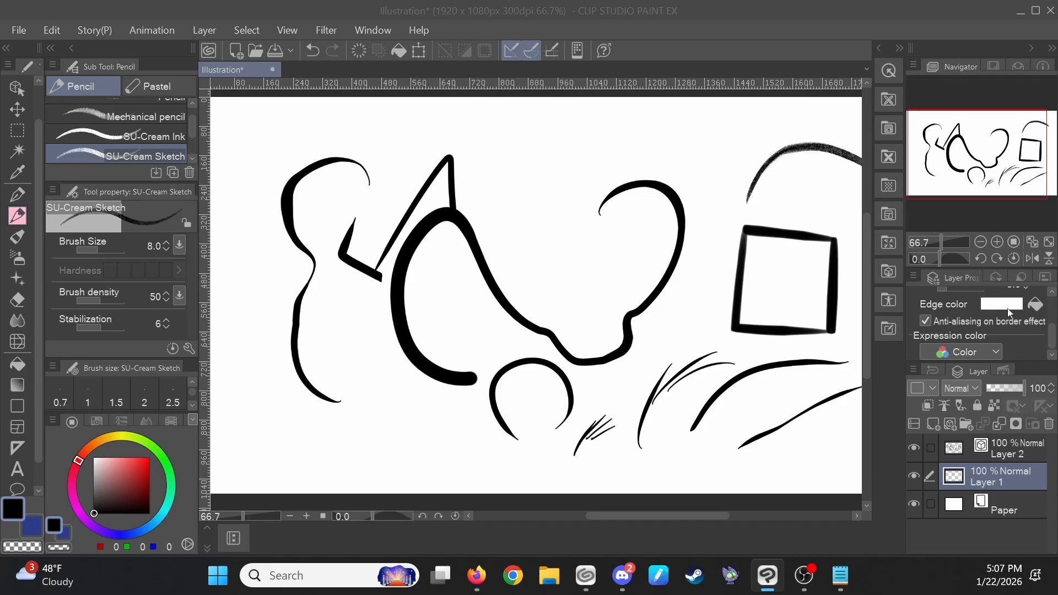
left_click(1008, 310)
left_click_drag(463, 333, 246, 419)
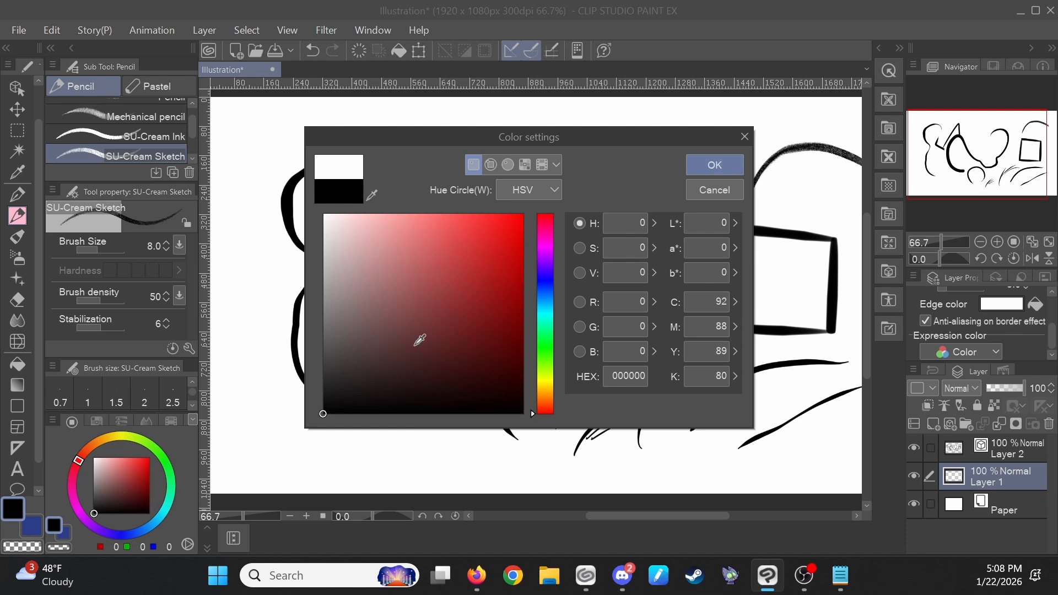
left_click(482, 309)
left_click(715, 165)
- Select Layer 2, turn on its Border effect, and set the edge color to red FF0000
left_click(1020, 447)
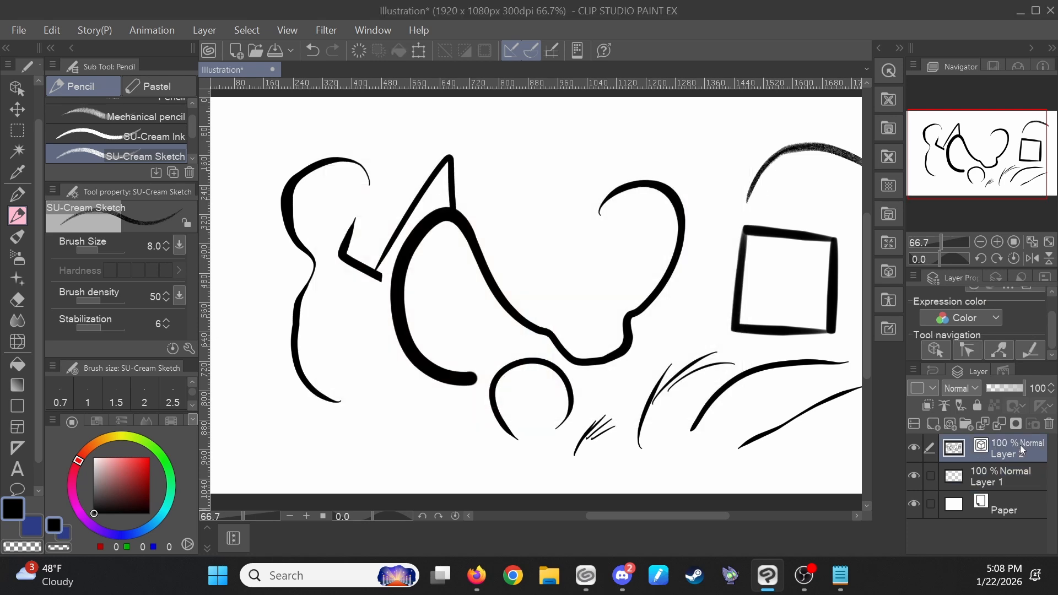
scroll(1030, 312, "up", 1)
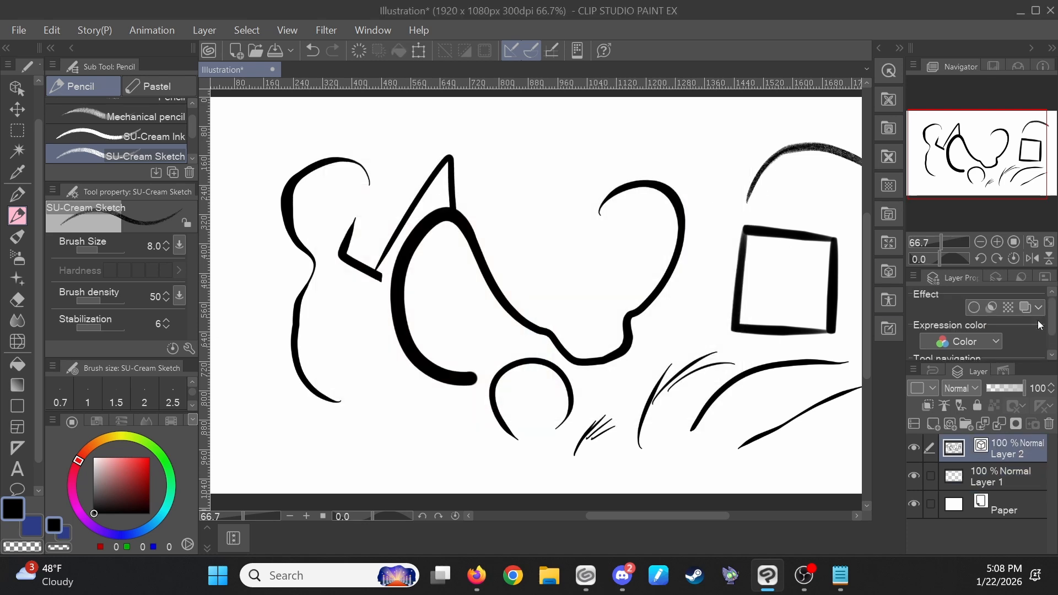
left_click(973, 307)
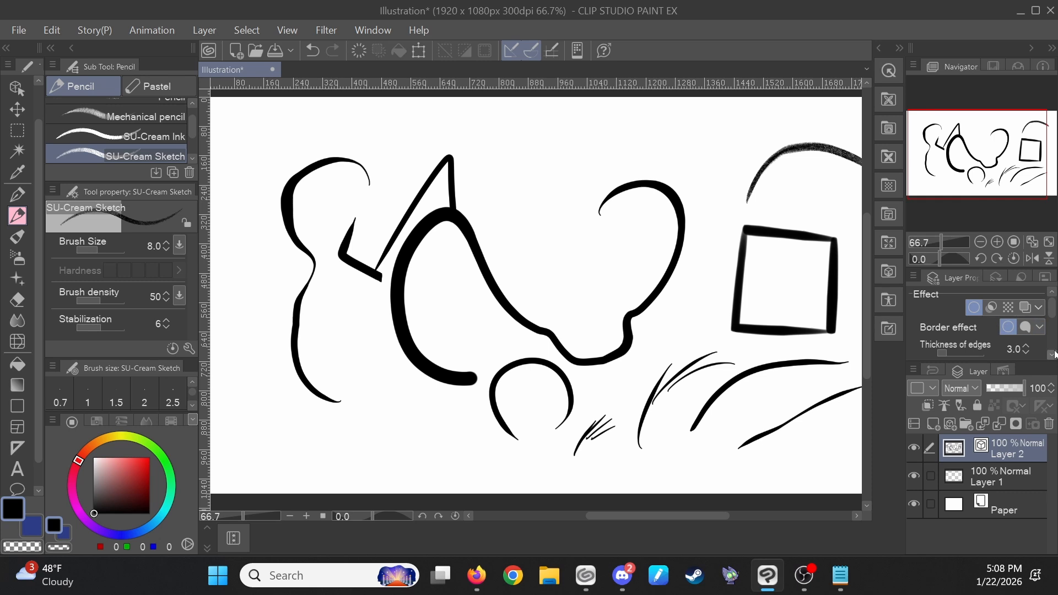
scroll(1023, 327, "down", 2)
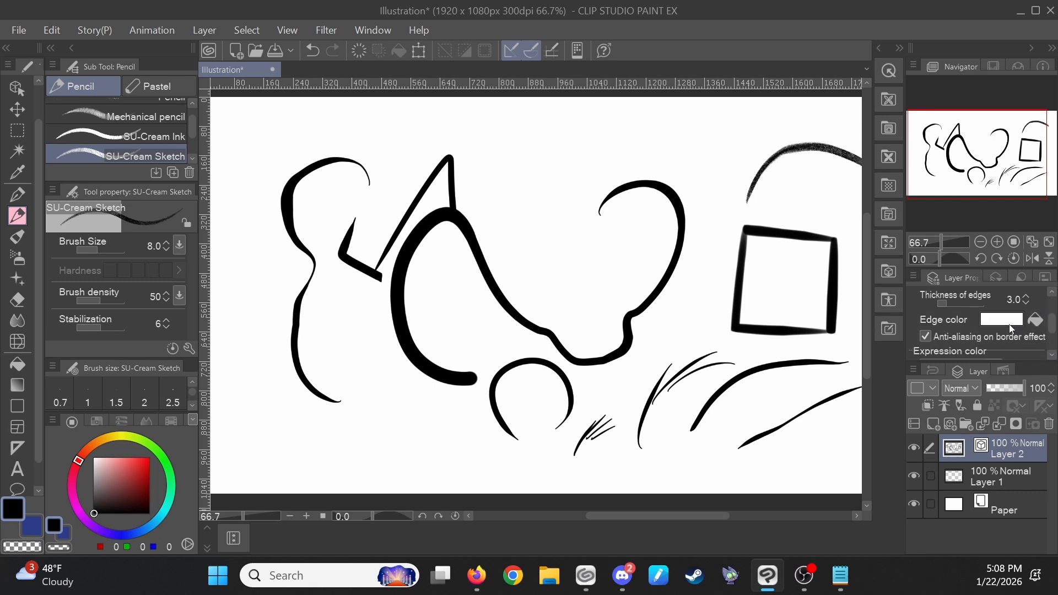
left_click(1011, 324)
left_click_drag(517, 232, 534, 195)
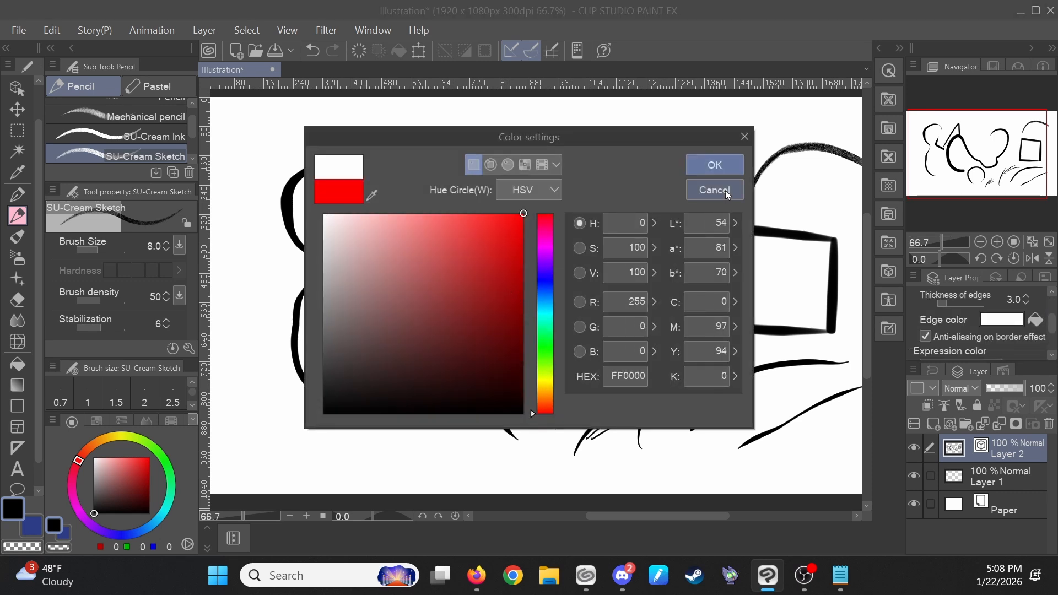
left_click(714, 166)
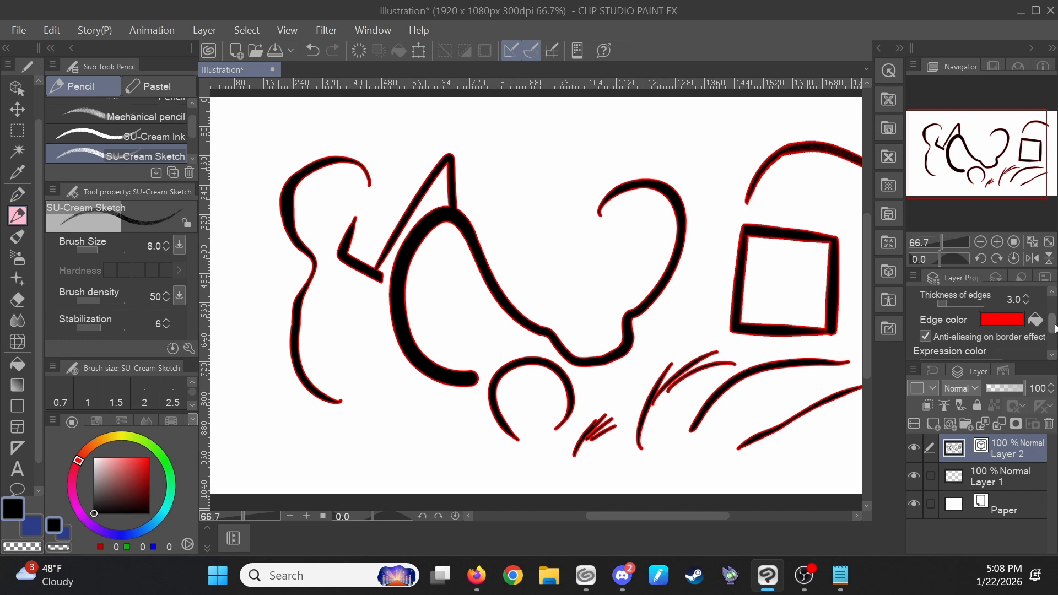
- Increase the border effect's edge thickness on Layer 2 to 12.6
left_click_drag(1055, 326, 1053, 344)
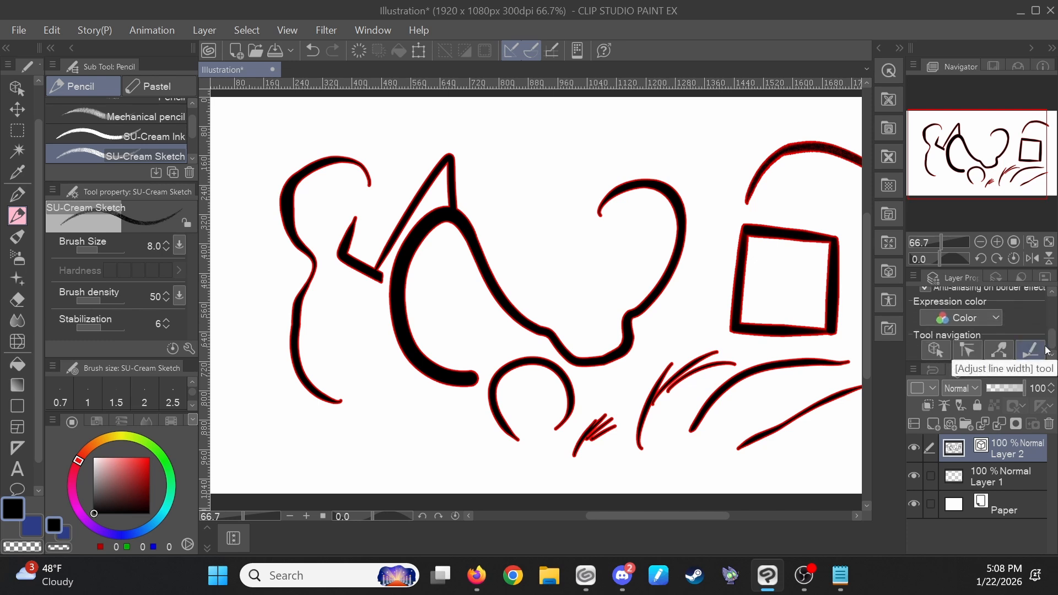
scroll(1054, 339, "up", 3)
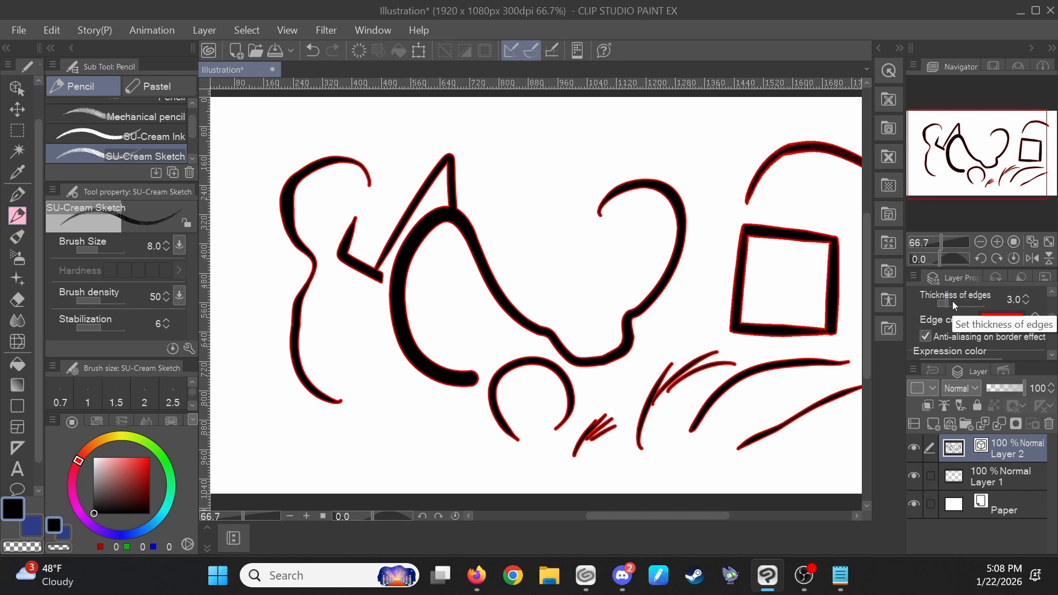
left_click_drag(952, 301, 959, 305)
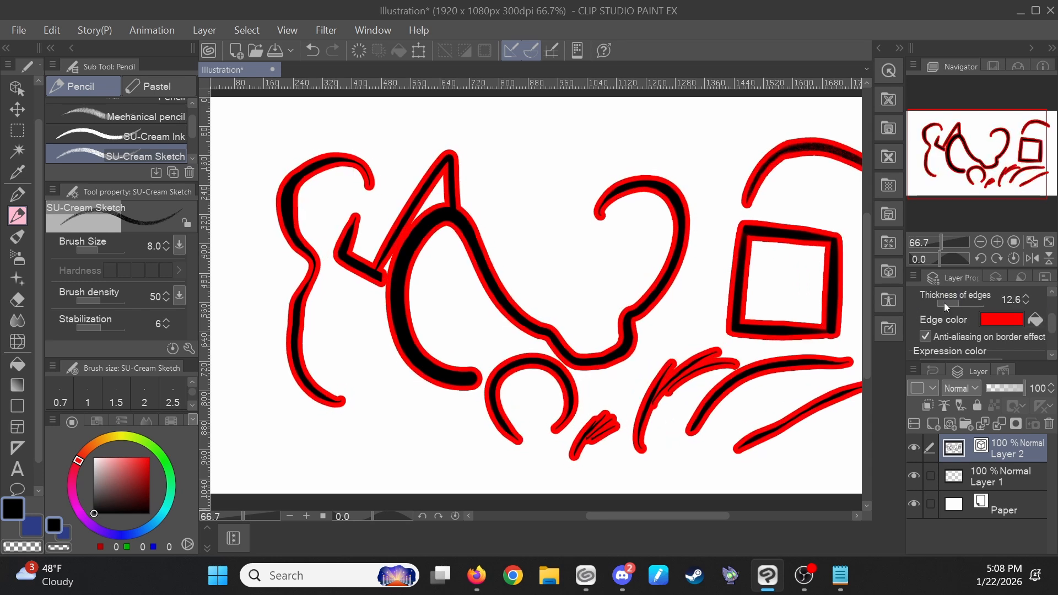
- Change Layer 2's border edge color to white
left_click(1035, 320)
left_click(1000, 319)
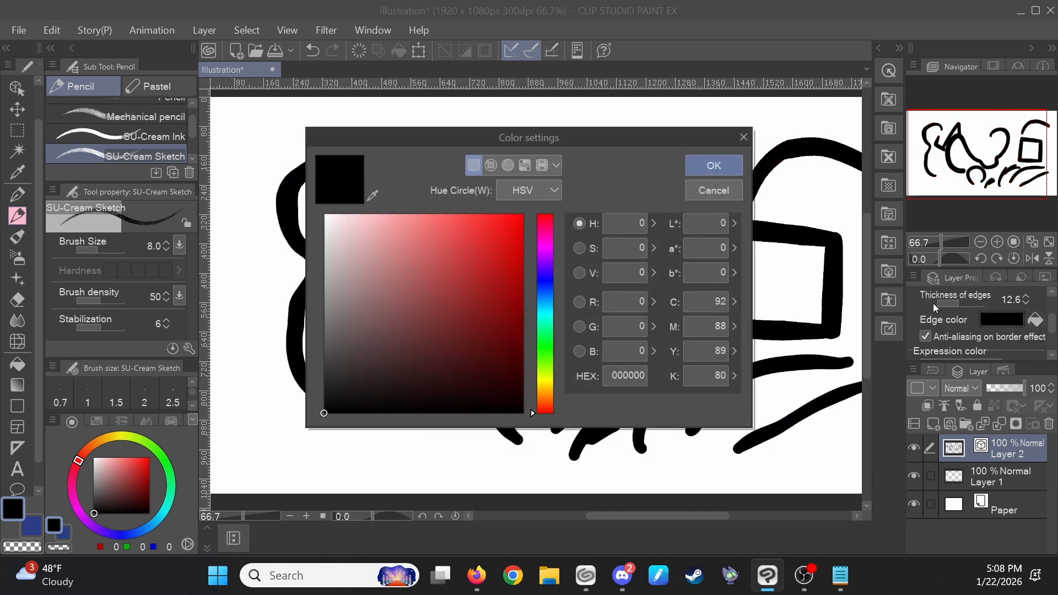
left_click(323, 214)
left_click(727, 165)
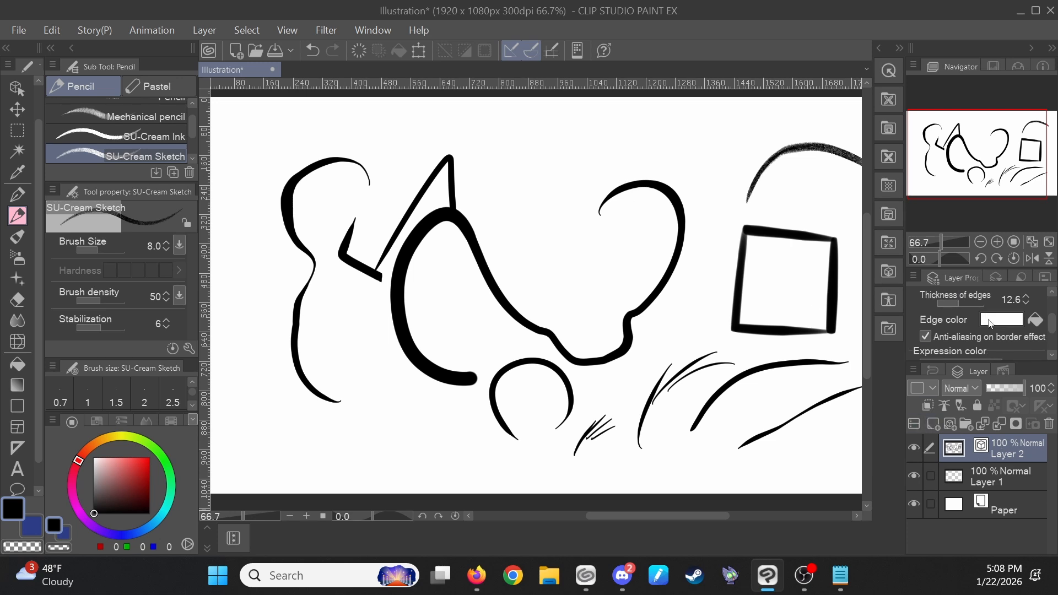
- Set the Paper layer's color to gray B1B1B1
left_click(957, 510)
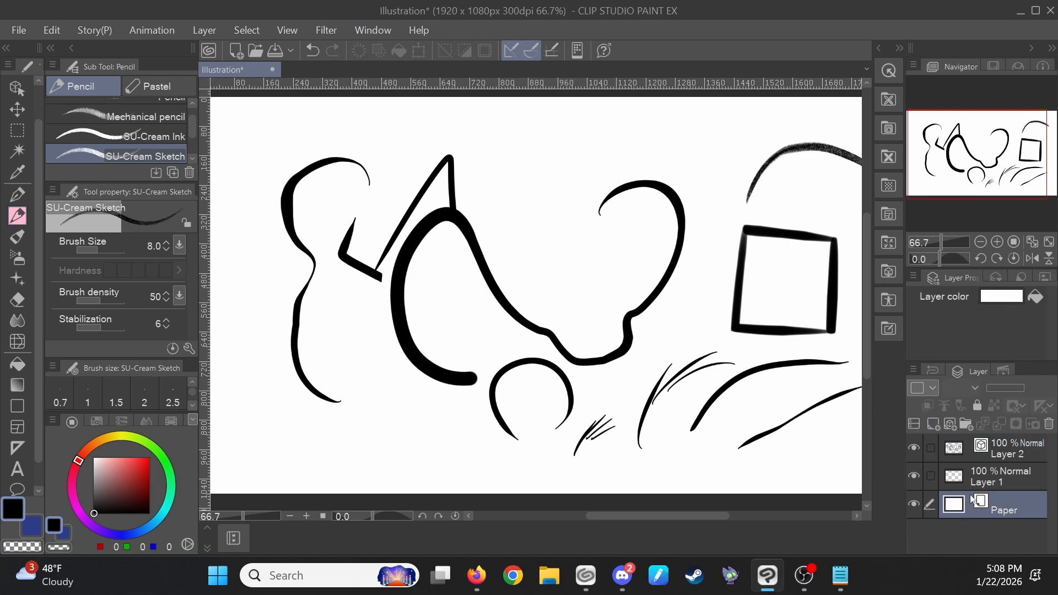
double_click(948, 511)
left_click_drag(425, 271, 294, 270)
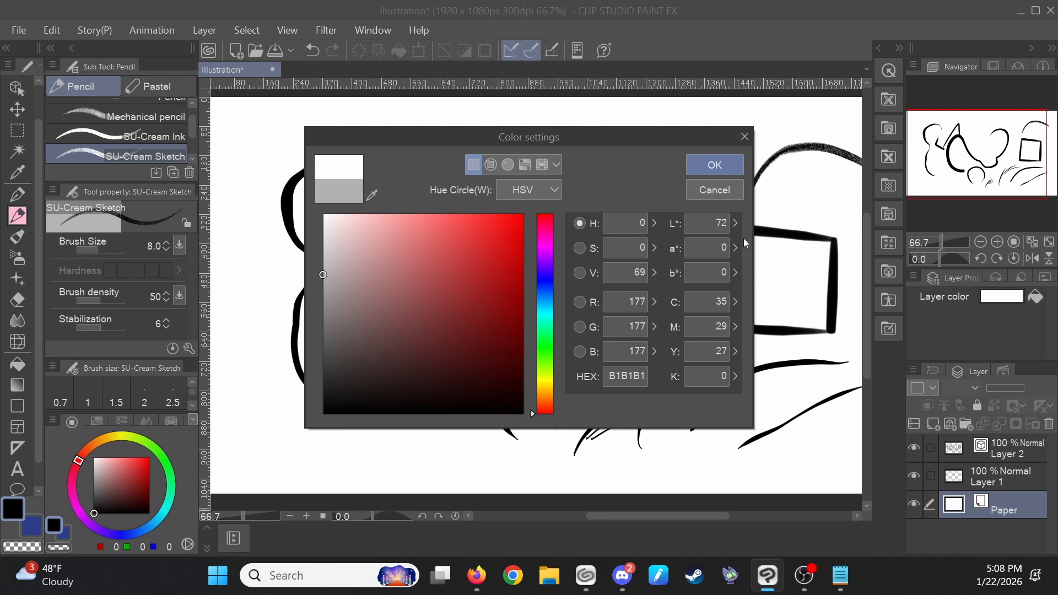
left_click(704, 165)
- Select Layer 2 and set the drawing color to white
scroll(697, 184, "down", 3)
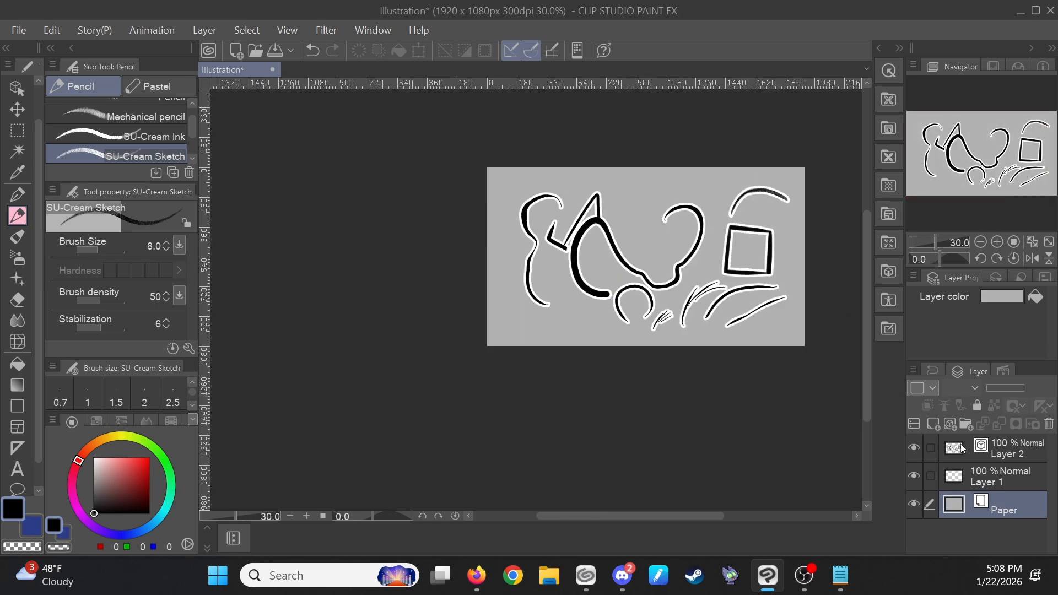
left_click(1038, 446)
scroll(666, 187, "up", 2)
left_click(94, 458)
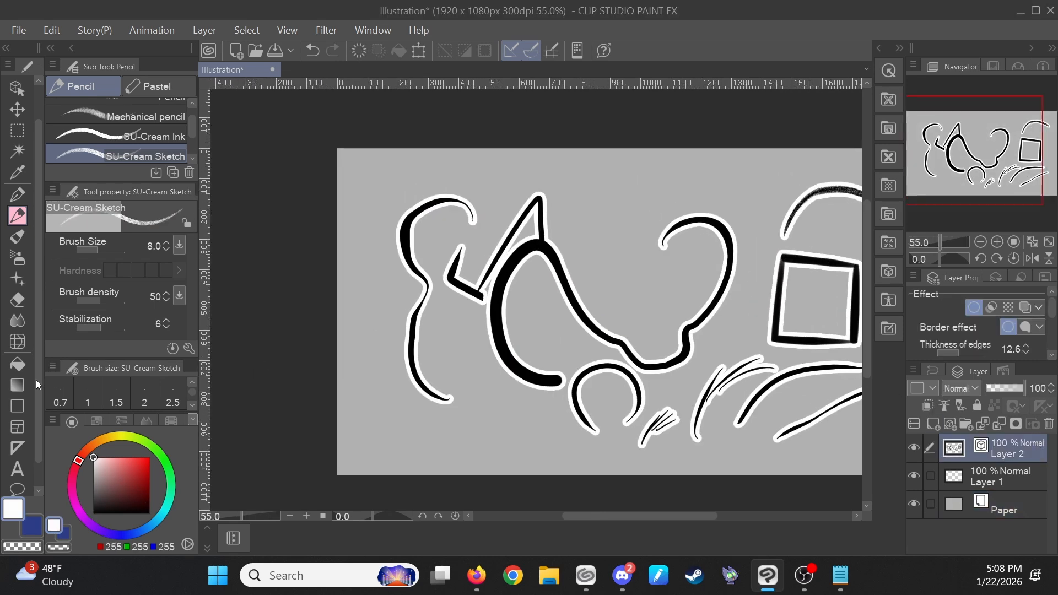
- Change Layer 2's border edge color to black
scroll(1021, 329, "down", 3)
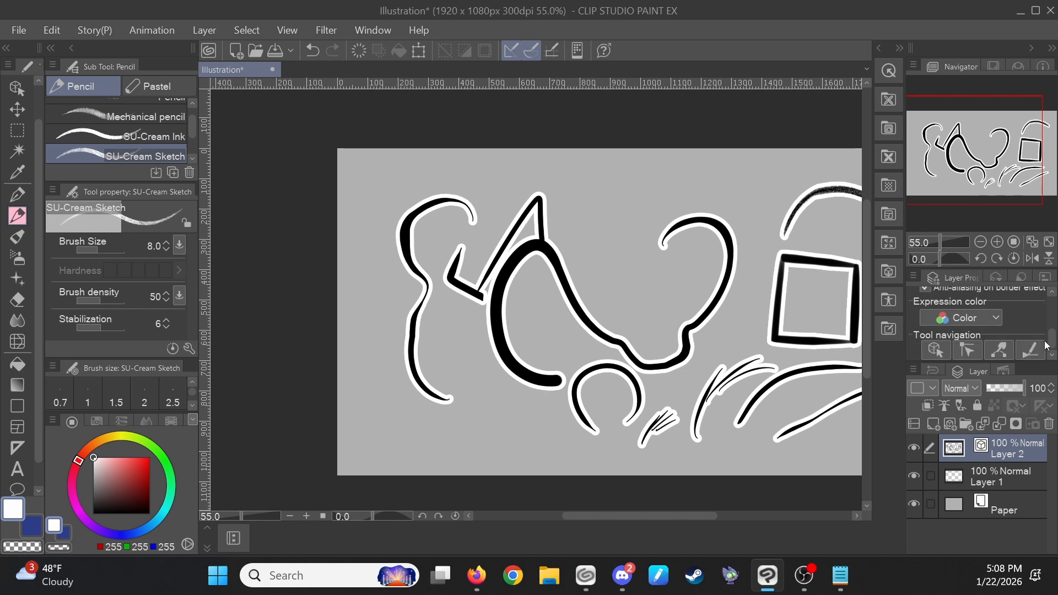
left_click(1002, 303)
left_click_drag(439, 314, 323, 414)
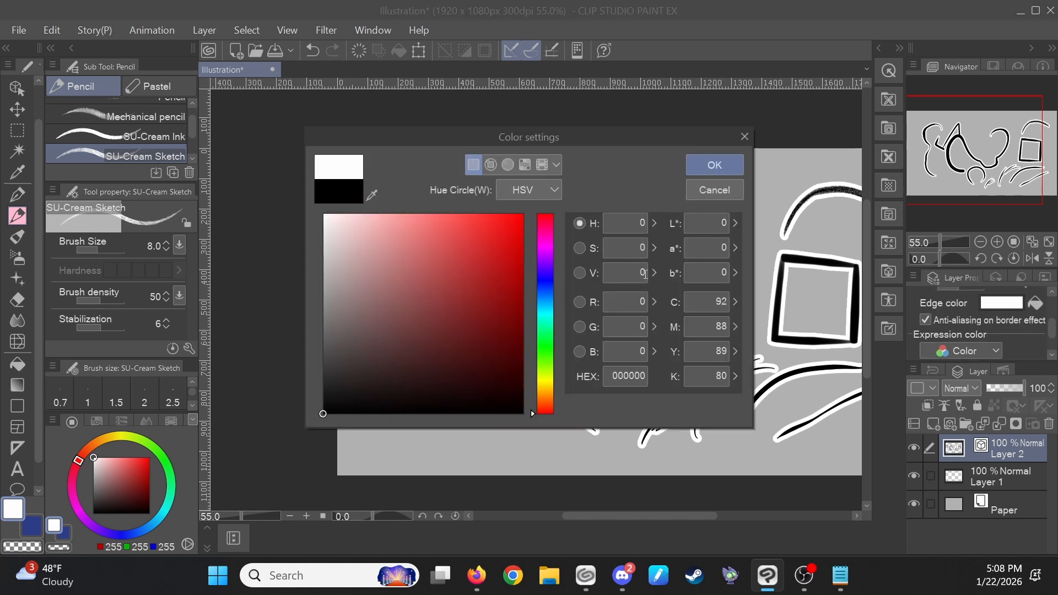
left_click(715, 165)
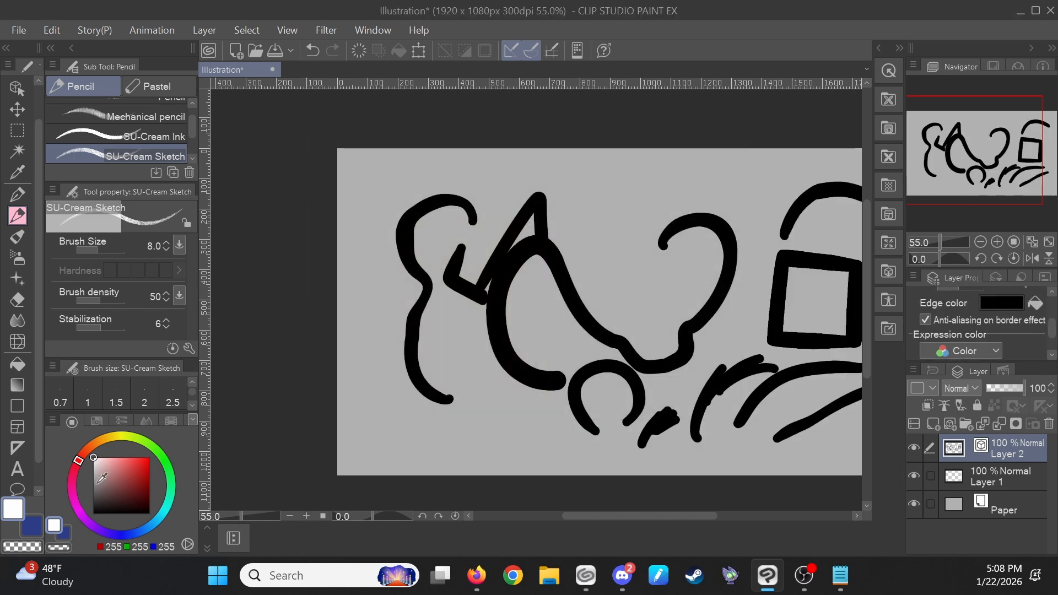
- Switch to the G-pen and draw a white looping stroke above the shapes on Layer 2
scroll(567, 218, "up", 4)
key("p")
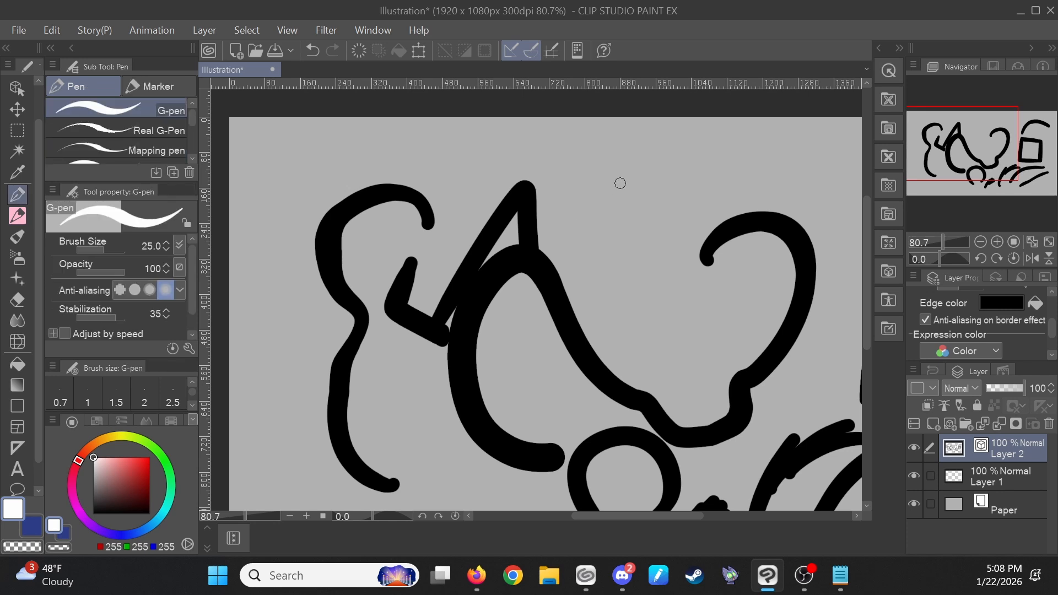
mouse_move(675, 151)
left_mouse_down()
mouse_move(659, 146)
mouse_move(656, 278)
mouse_move(683, 176)
left_mouse_up()
key("ctrl+z")
mouse_move(594, 251)
left_mouse_down()
mouse_move(661, 165)
mouse_move(670, 209)
mouse_move(703, 193)
mouse_move(587, 270)
left_mouse_up()
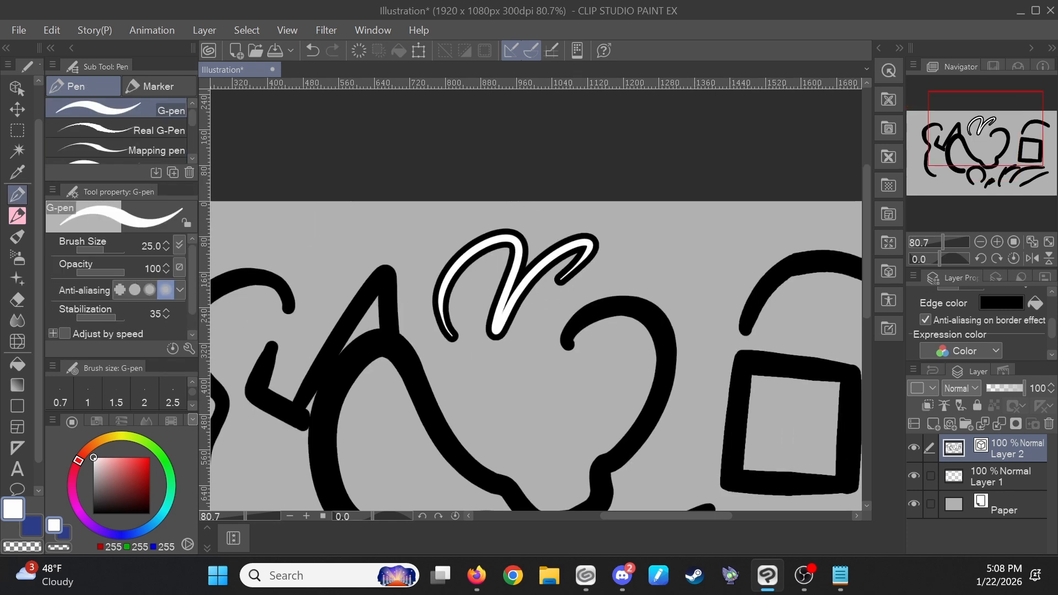
- Draw a second white looping stroke to the right of the first, then undo it
scroll(661, 253, "up", 8)
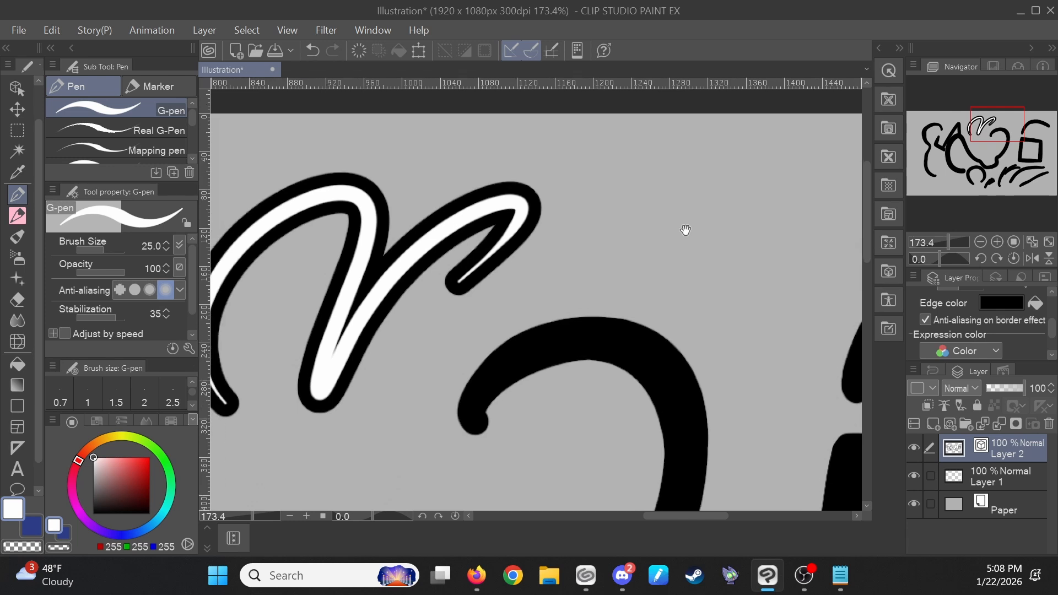
mouse_move(601, 280)
left_mouse_down()
mouse_move(710, 165)
mouse_move(812, 181)
mouse_move(814, 267)
left_mouse_up()
left_click_drag(759, 282, 644, 337)
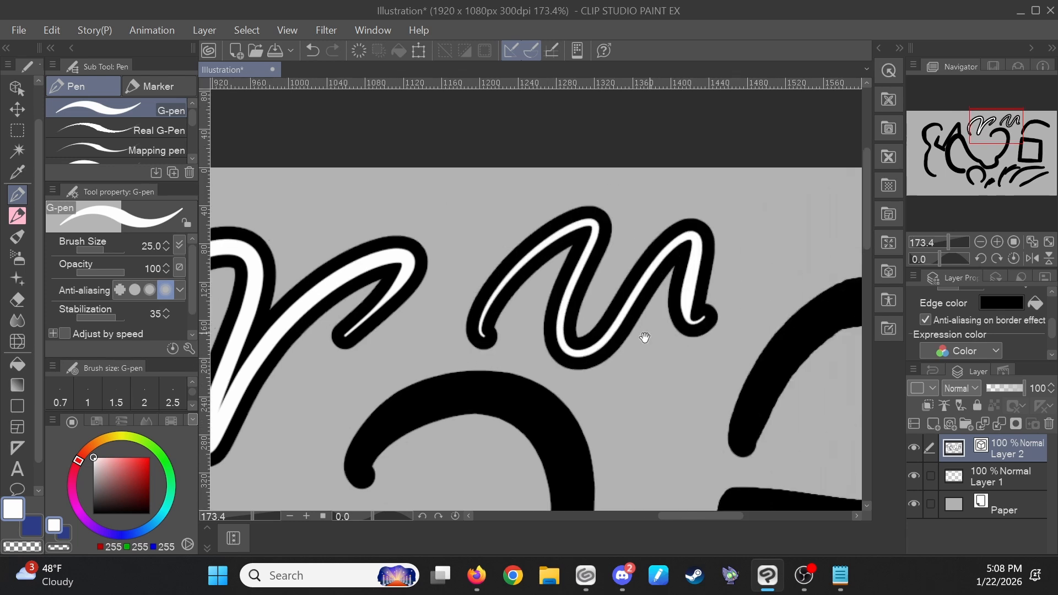
scroll(645, 337, "down", 6)
left_click_drag(736, 373, 678, 296)
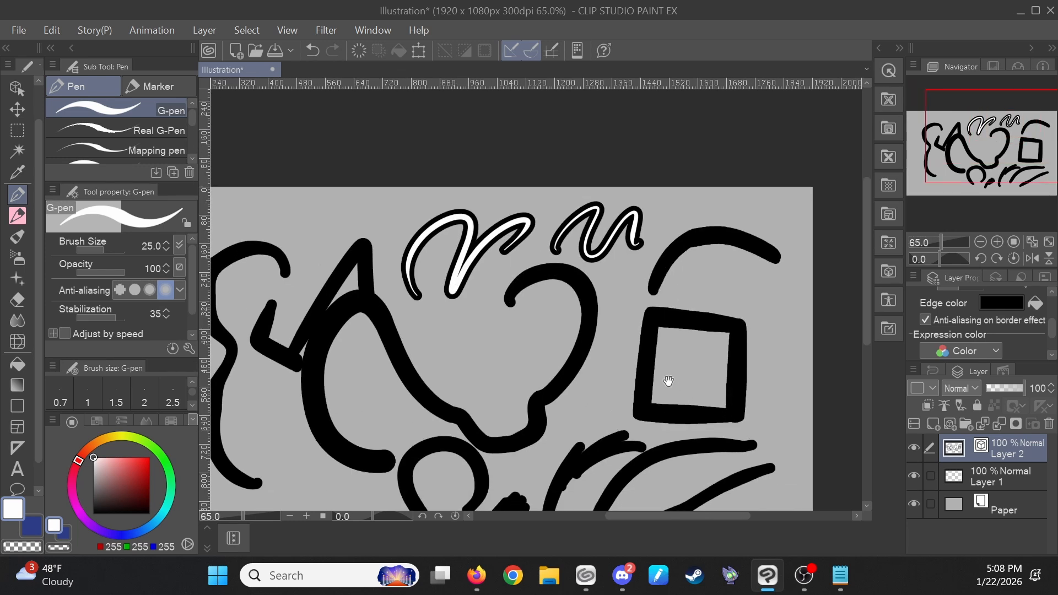
left_click_drag(614, 354, 782, 279)
key("ctrl+z")
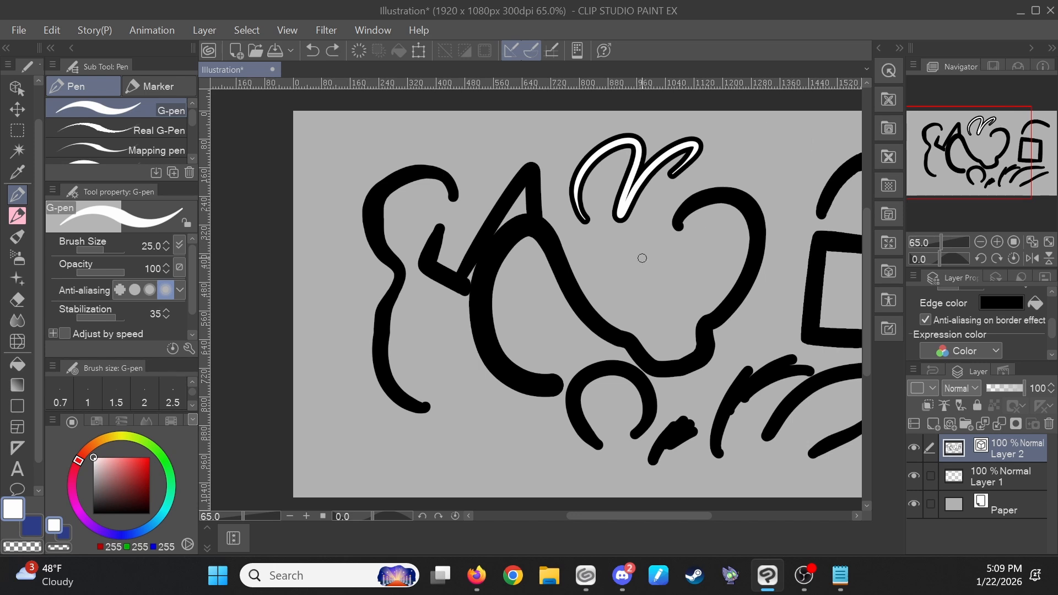
key("ctrl+z")
- Increase the G-pen size to 60 and draw thick white strokes over the shapes near the top
scroll(644, 255, "up", 4)
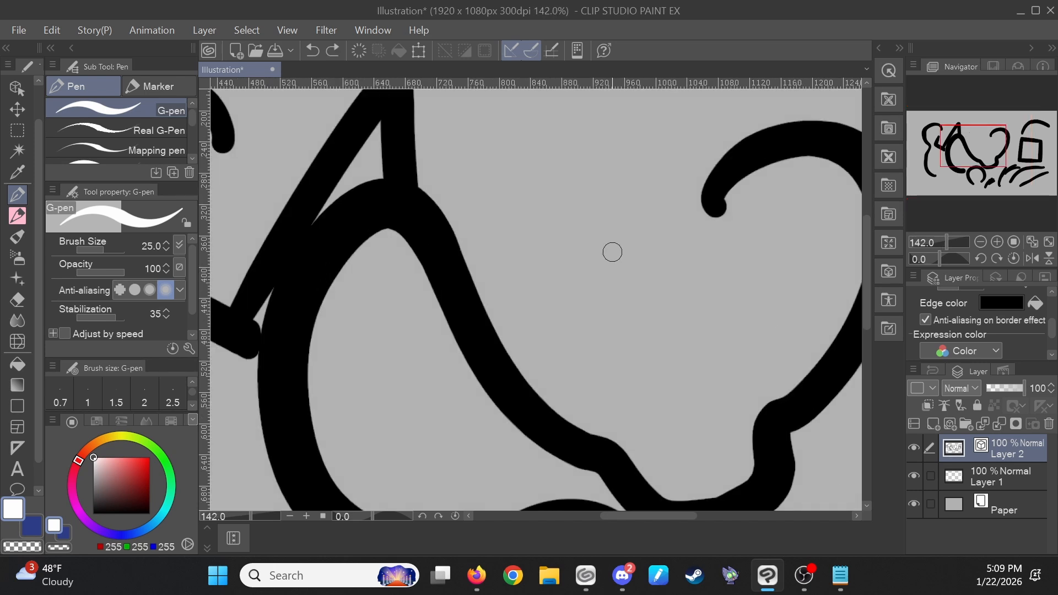
key("bracketright")
key("bracketright")
key("bracketright")
key("bracketright")
mouse_move(633, 236)
left_mouse_down()
mouse_move(596, 262)
mouse_move(651, 236)
mouse_move(596, 283)
mouse_move(654, 250)
mouse_move(623, 287)
mouse_move(583, 397)
mouse_move(640, 273)
mouse_move(602, 354)
mouse_move(667, 252)
mouse_move(610, 409)
left_mouse_up()
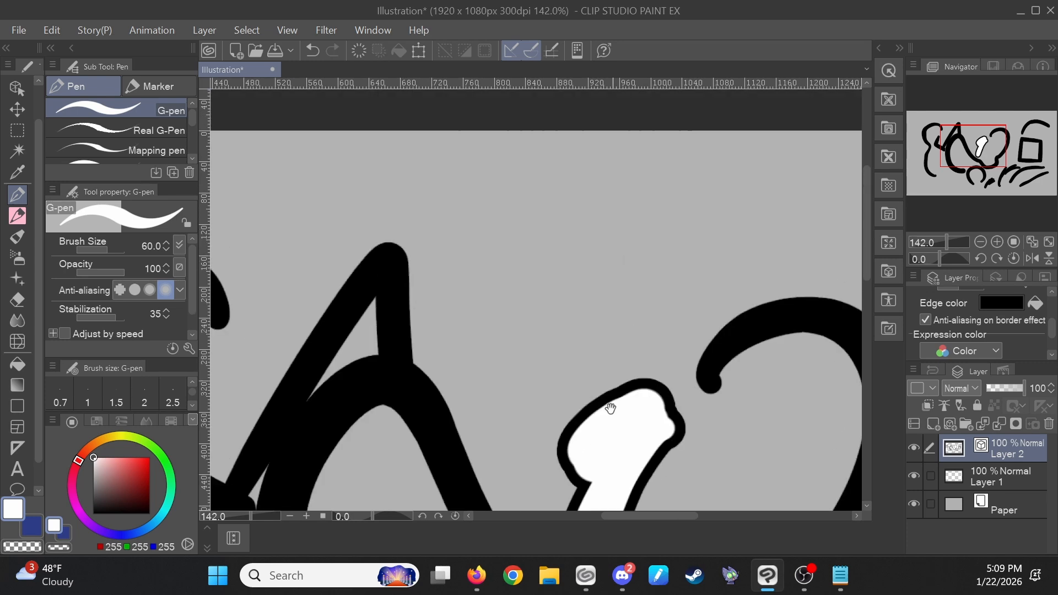
mouse_move(565, 292)
left_mouse_down()
mouse_move(624, 212)
mouse_move(678, 257)
mouse_move(597, 350)
mouse_move(573, 301)
left_mouse_up()
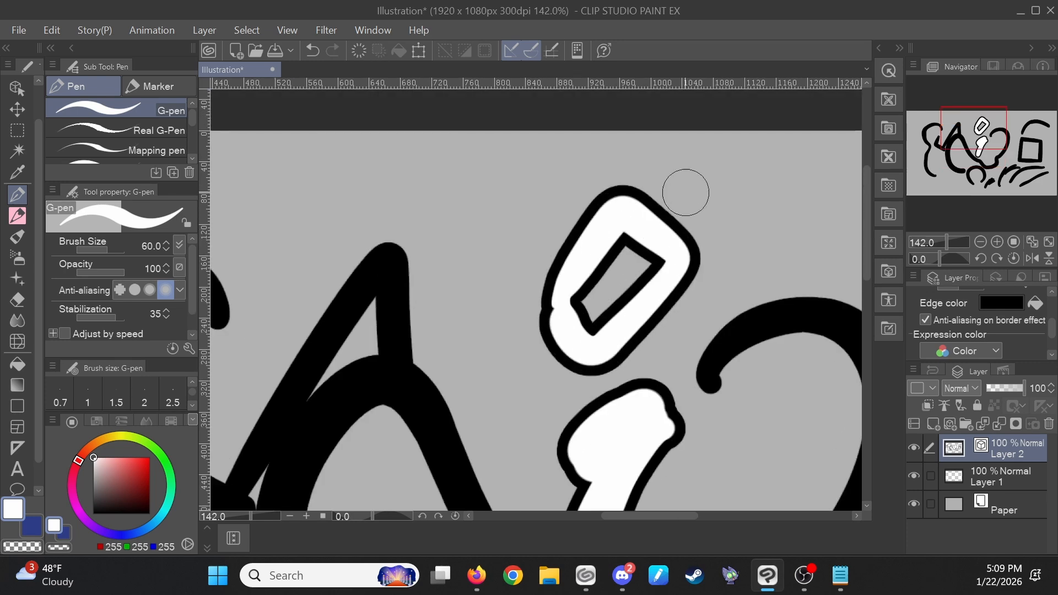
mouse_move(685, 192)
left_mouse_down()
mouse_move(634, 256)
mouse_move(701, 186)
mouse_move(656, 238)
mouse_move(696, 180)
mouse_move(676, 210)
mouse_move(682, 186)
mouse_move(684, 201)
mouse_move(671, 160)
mouse_move(704, 118)
mouse_move(775, 133)
mouse_move(725, 197)
mouse_move(668, 320)
left_mouse_up()
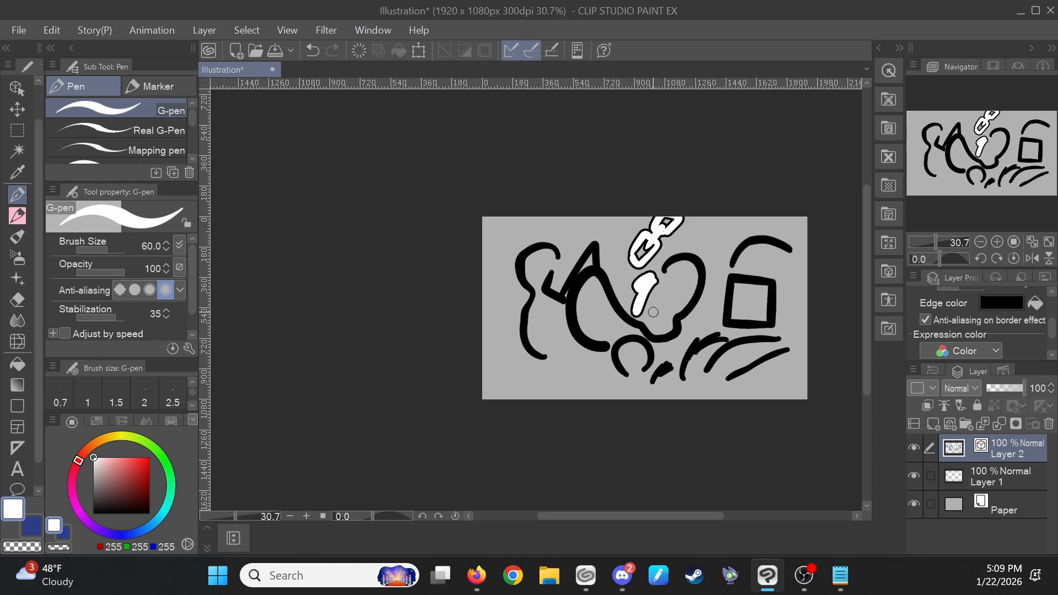
scroll(799, 280, "up", 4)
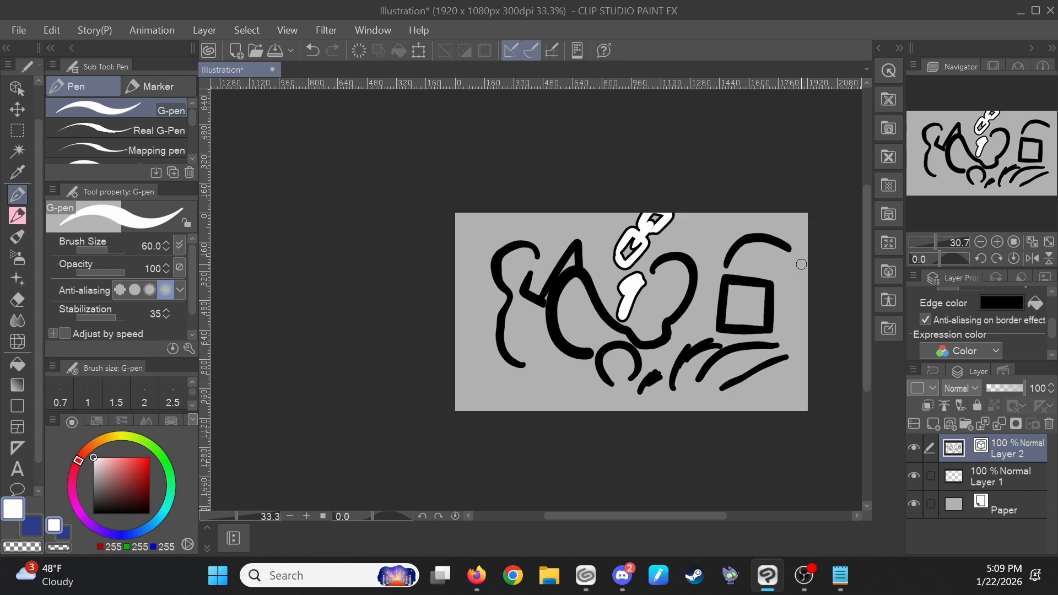